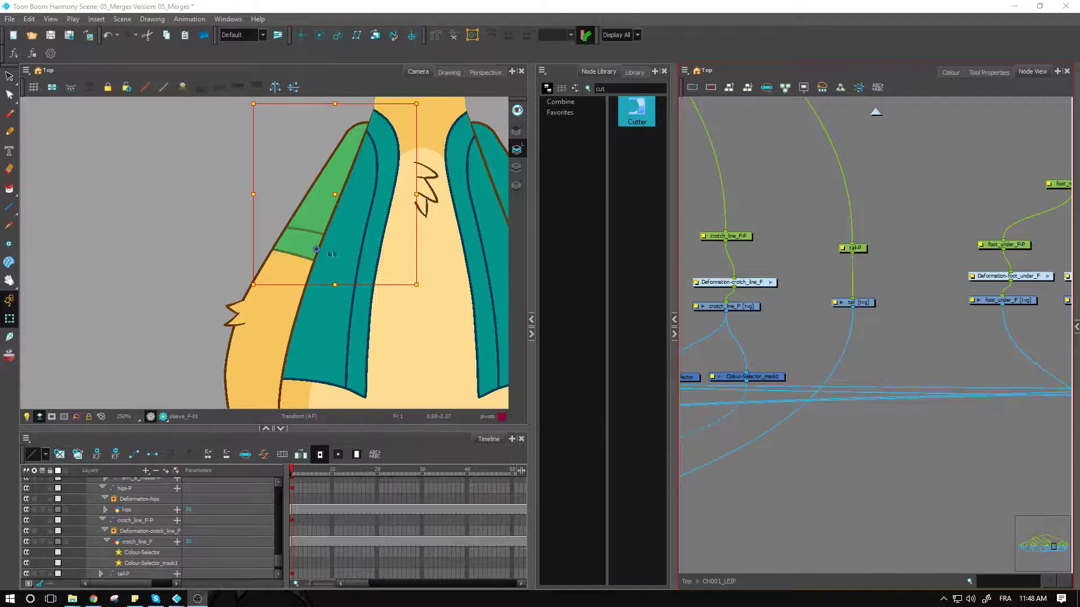
# Step: Select the front sleeve and upper-arm drawings in turn and locate the arm_F node in the network
pyautogui.click(274, 250)
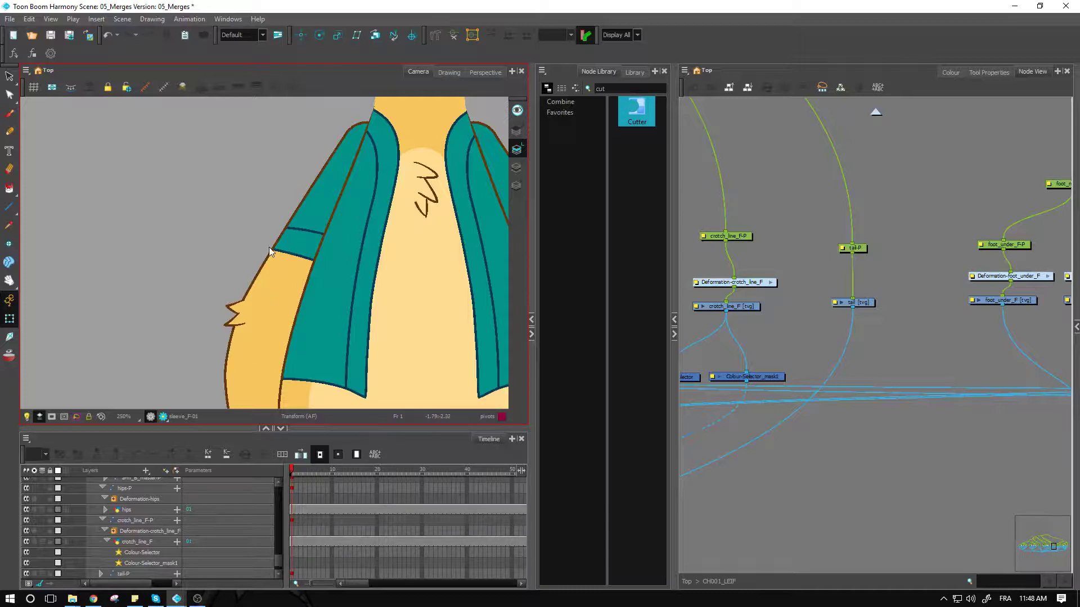
pyautogui.click(303, 244)
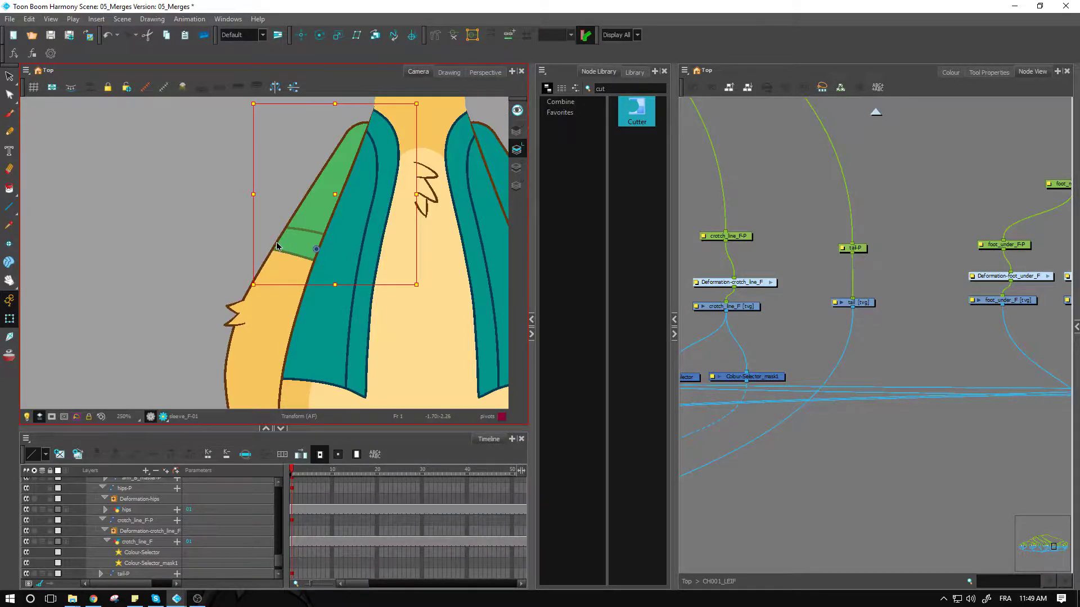
pyautogui.click(276, 249)
pyautogui.click(906, 324)
pyautogui.press('f')
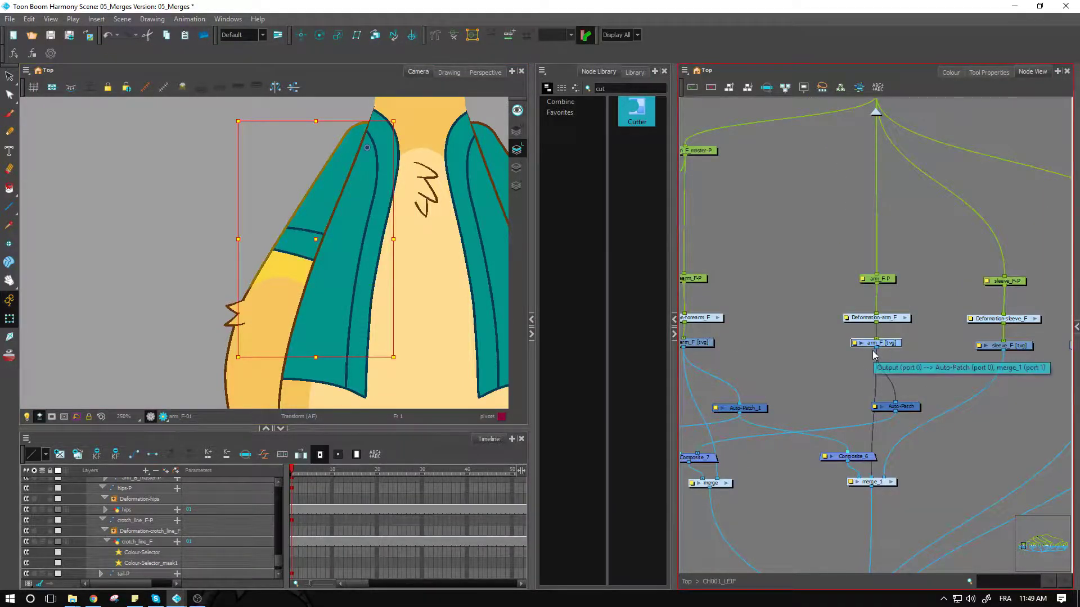
pyautogui.click(264, 238)
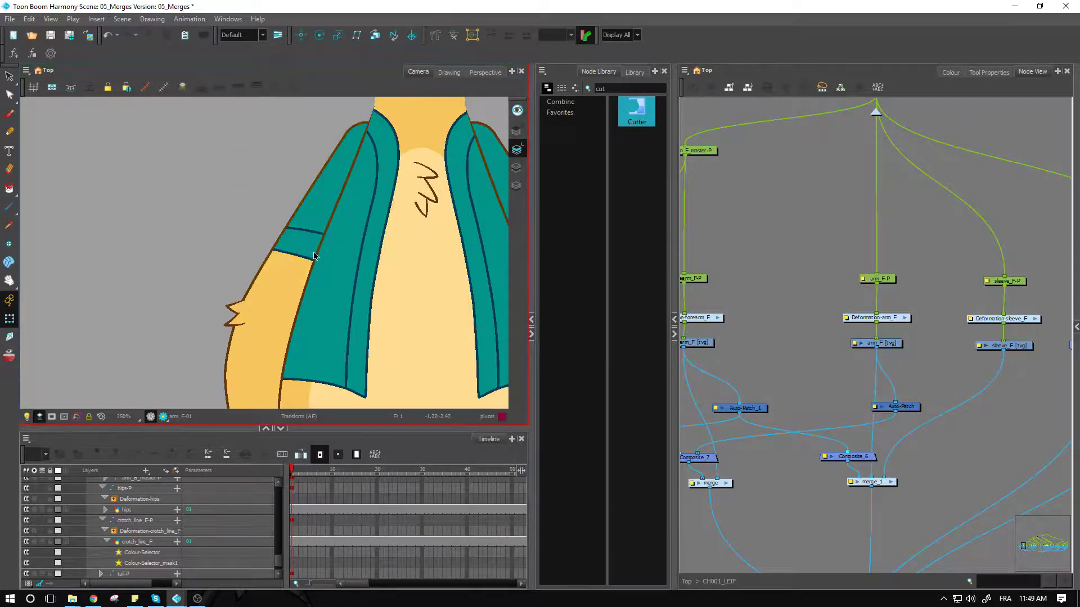
# Step: Try shifting the front sleeve slightly down along the arm and undo the move
pyautogui.scroll(2, 307, 260)
pyautogui.scroll(2, 307, 260)
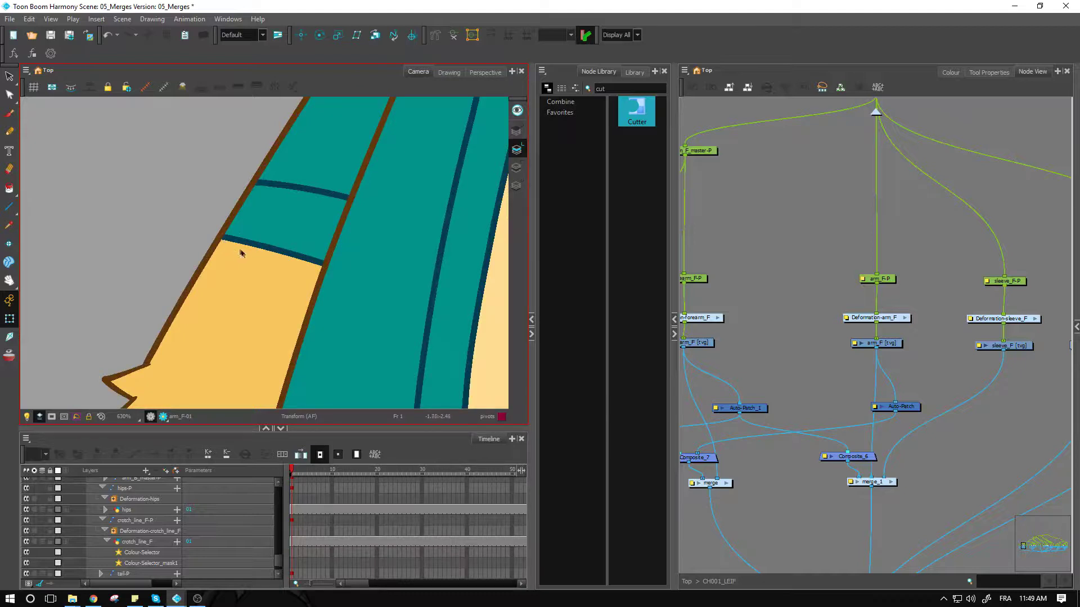
pyautogui.click(287, 239)
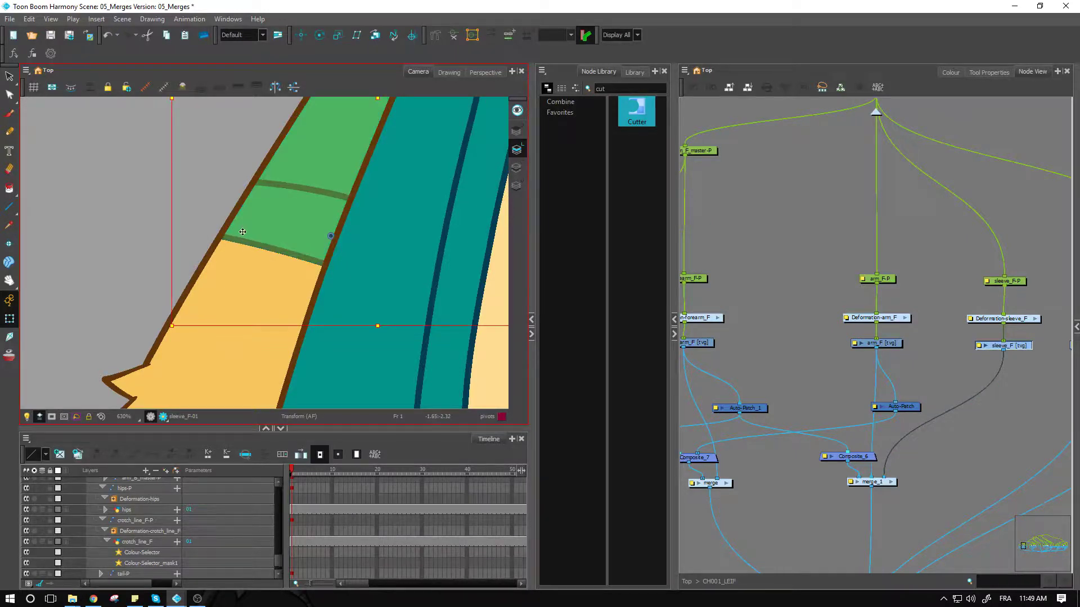
pyautogui.moveTo(258, 236)
pyautogui.mouseDown()
pyautogui.moveTo(265, 183)
pyautogui.moveTo(259, 241)
pyautogui.mouseUp()
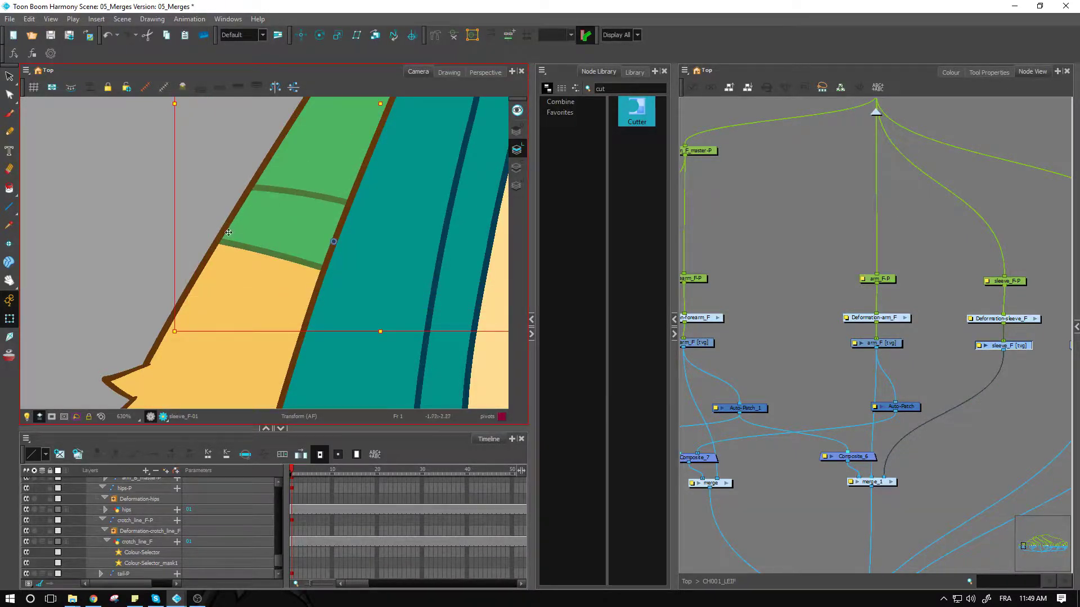
pyautogui.hotkey('ctrl', 'z')
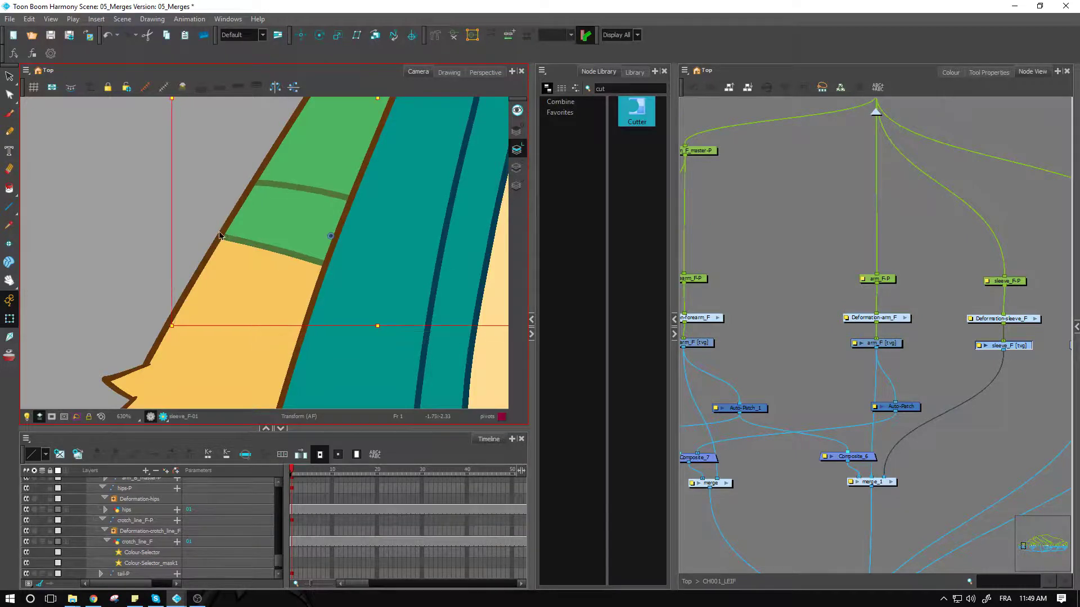
pyautogui.hotkey('ctrl', 'z')
# Step: Select the arm_F drawing below the sleeve and switch to the Select tool to edit its strokes
pyautogui.scroll(-6, 259, 219)
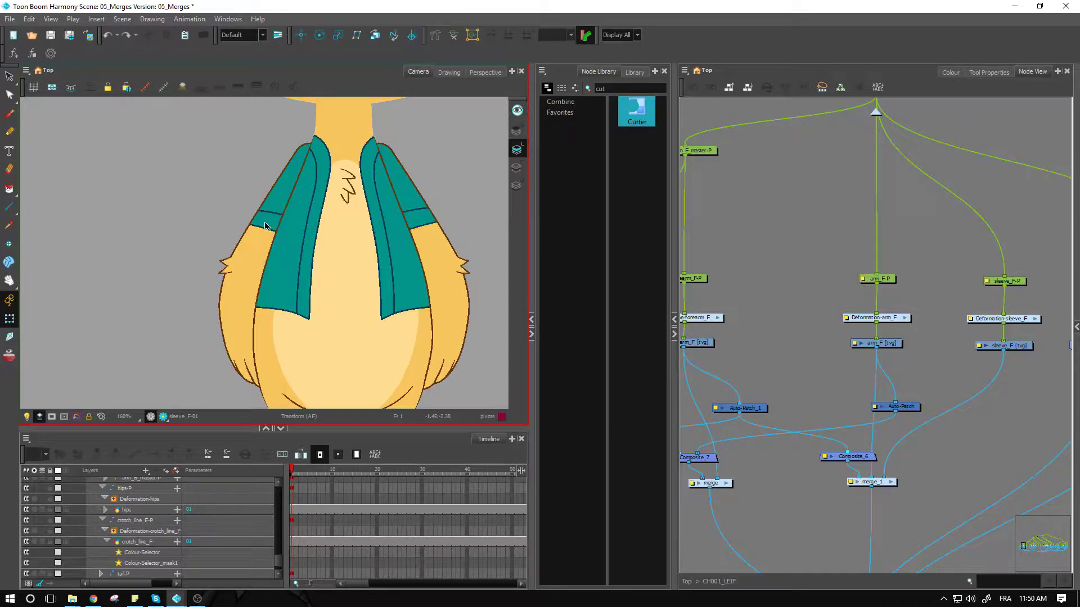
pyautogui.scroll(1, 264, 221)
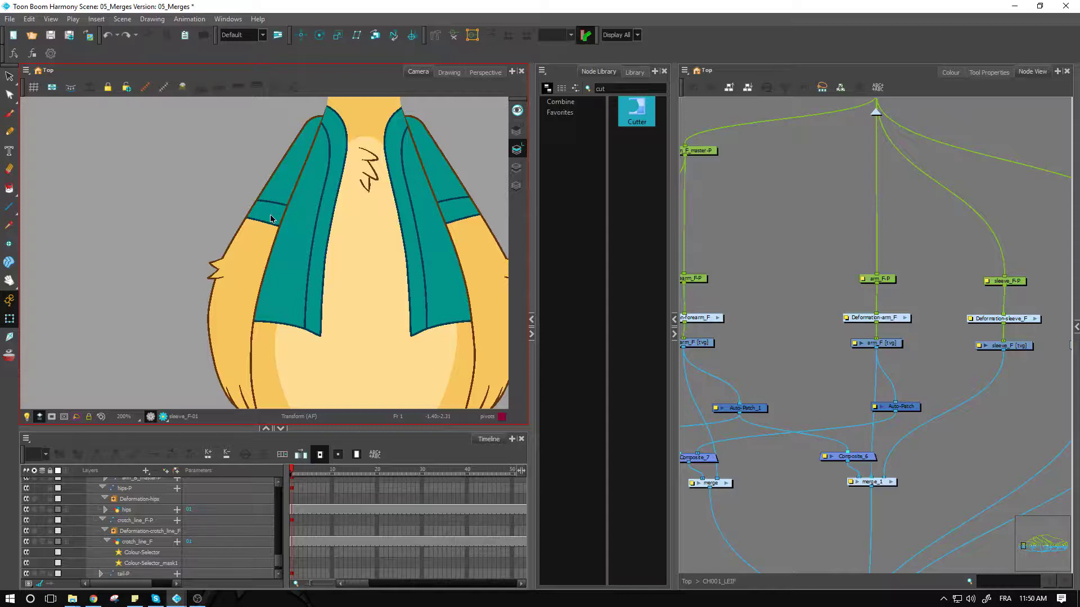
pyautogui.click(251, 234)
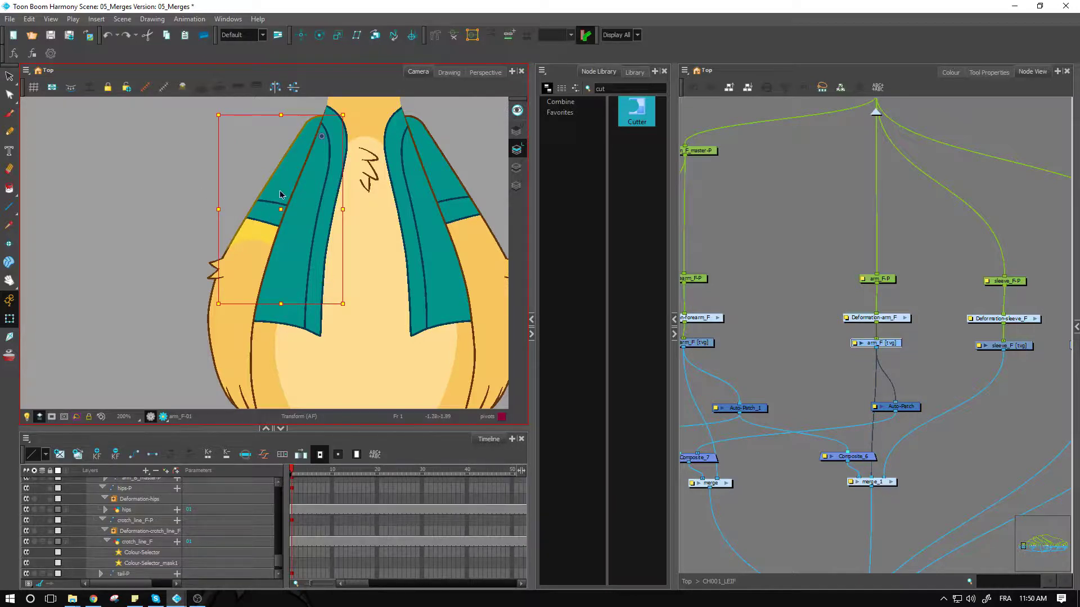
pyautogui.click(914, 330)
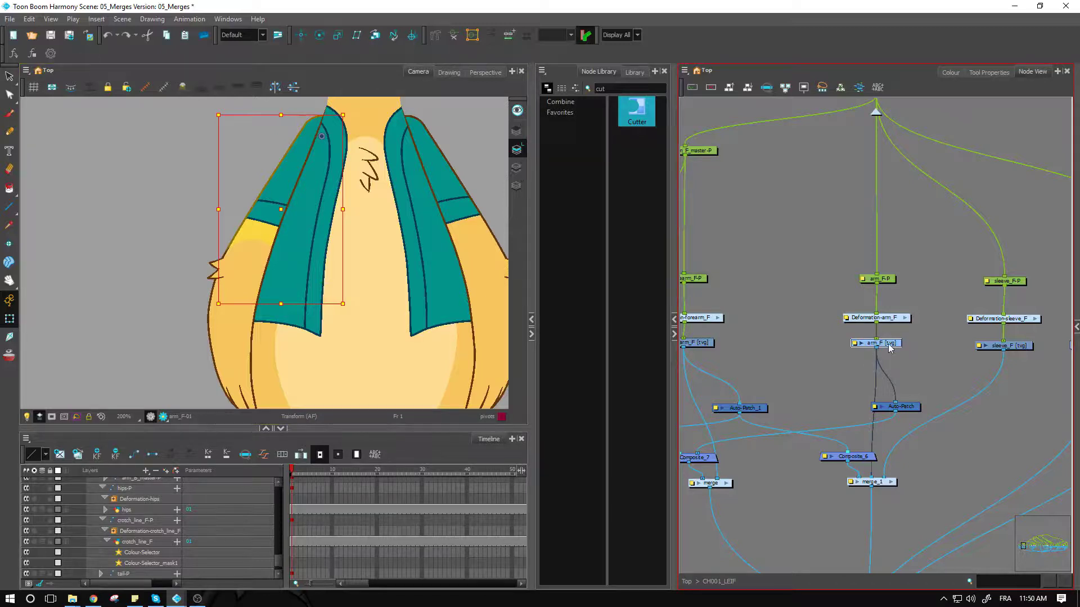
pyautogui.click(270, 253)
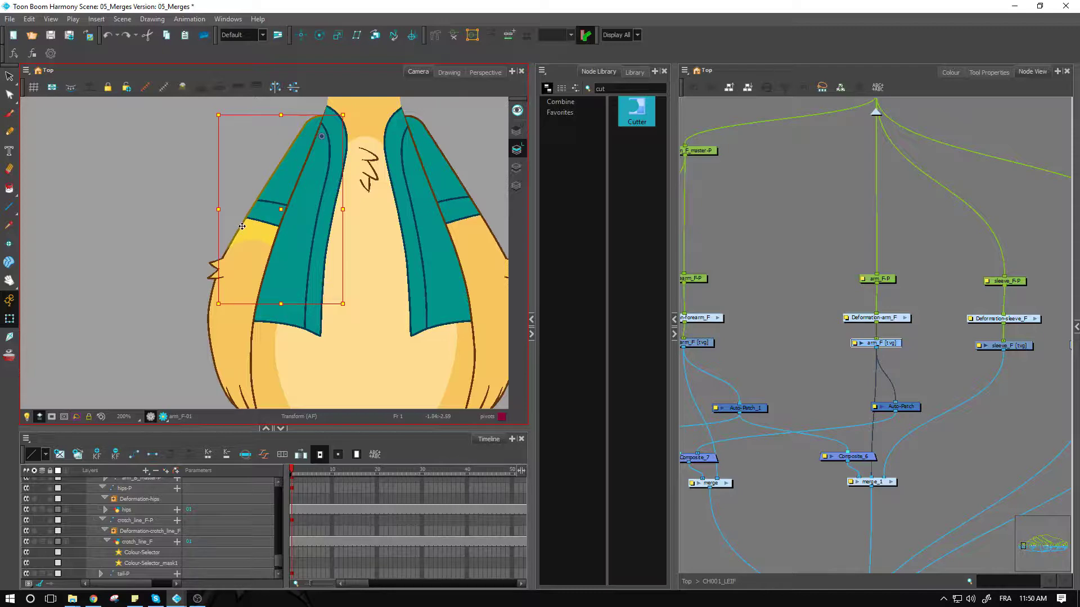
pyautogui.click(9, 76)
pyautogui.hotkey('alt', 'o')
pyautogui.scroll(2, 291, 213)
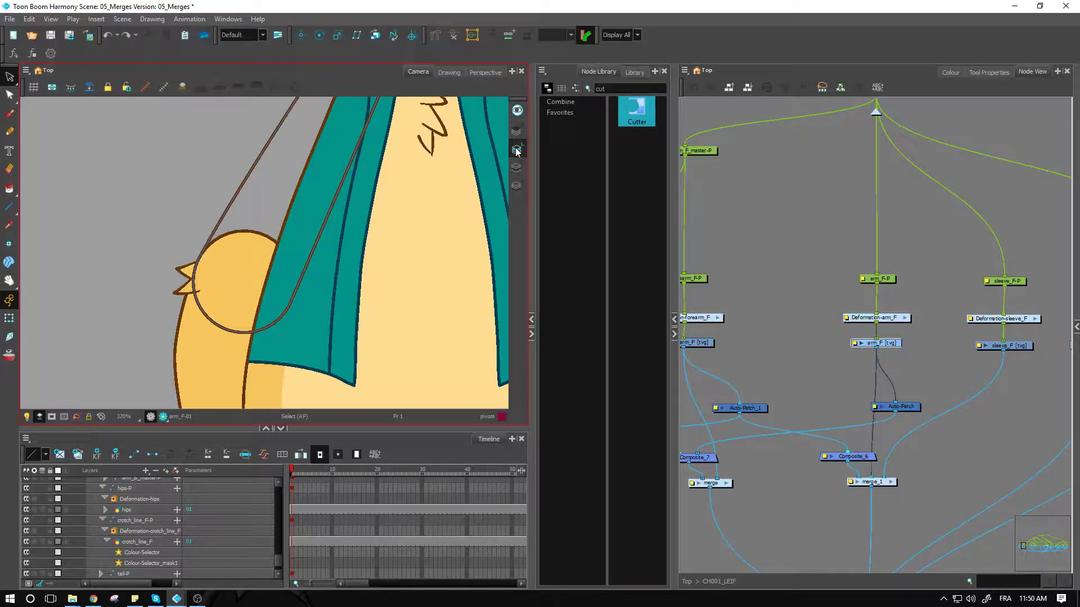
# Step: Select the whole arm outline on the Line Art layer and duplicate it onto the Overlay layer
pyautogui.click(517, 168)
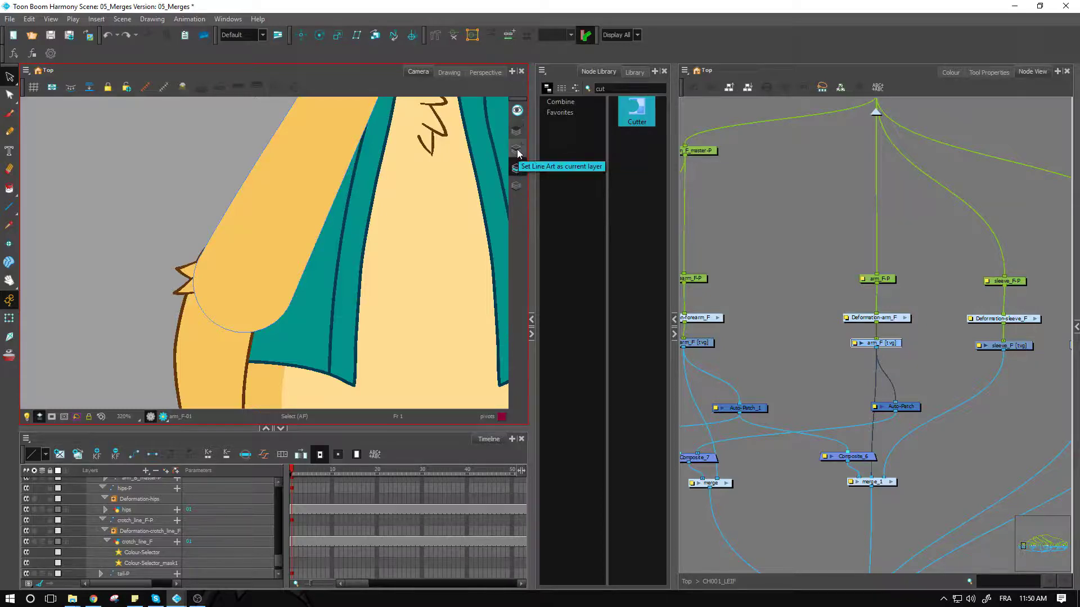
pyautogui.click(518, 152)
pyautogui.scroll(-2, 373, 207)
pyautogui.moveTo(369, 212)
pyautogui.mouseDown()
pyautogui.moveTo(360, 233)
pyautogui.moveTo(394, 135)
pyautogui.moveTo(291, 98)
pyautogui.moveTo(138, 216)
pyautogui.moveTo(188, 345)
pyautogui.moveTo(344, 306)
pyautogui.mouseUp()
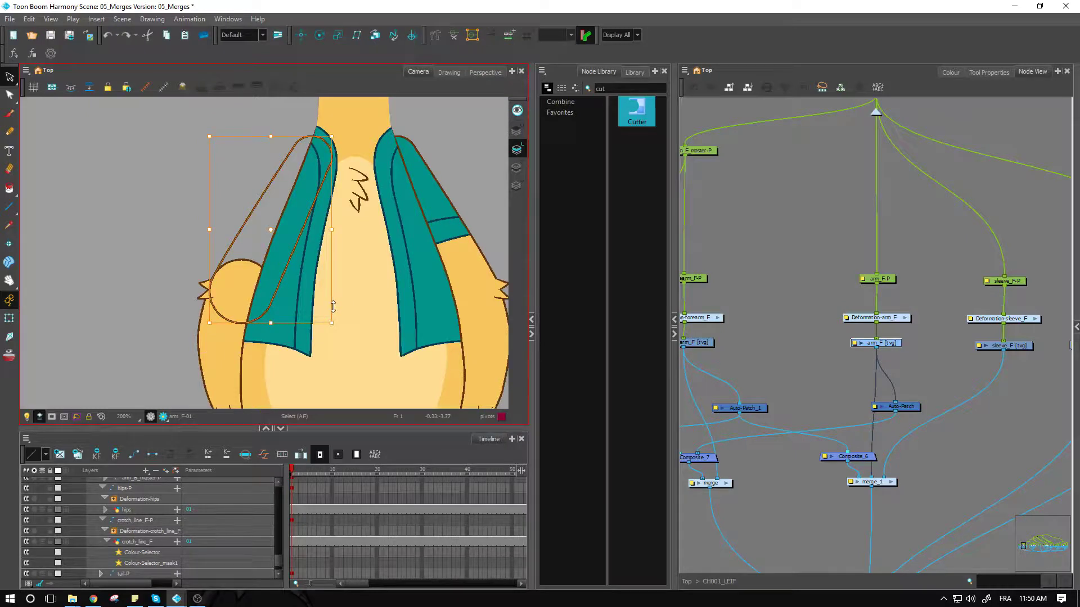
pyautogui.click(517, 132)
pyautogui.hotkey('ctrl', 'a')
pyautogui.press('2')
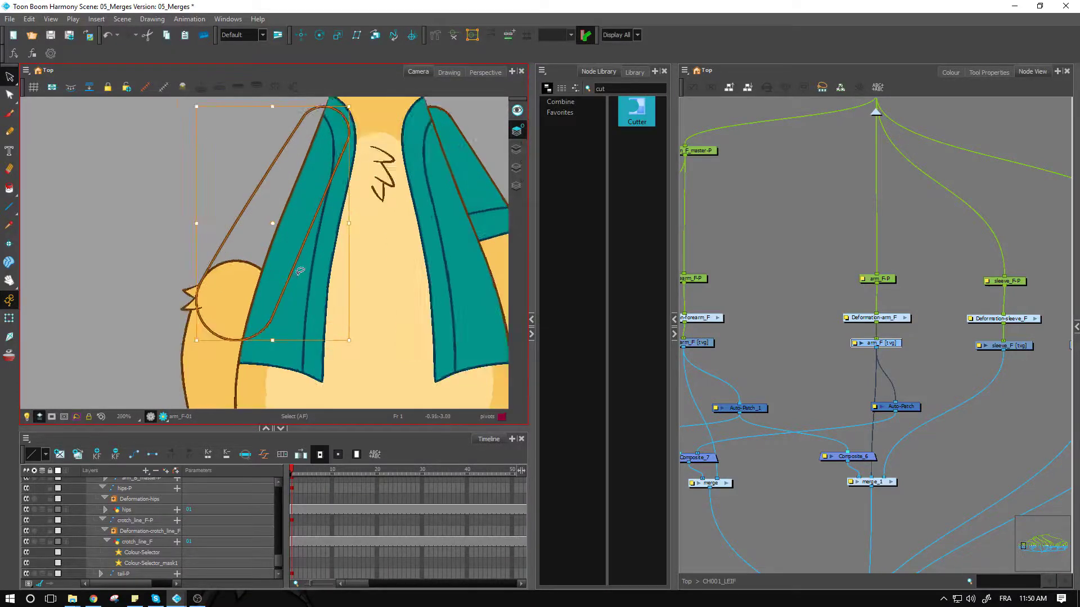
# Step: Recolour the arm outline on the Overlay layer with the line_vest colour
pyautogui.scroll(4, 300, 272)
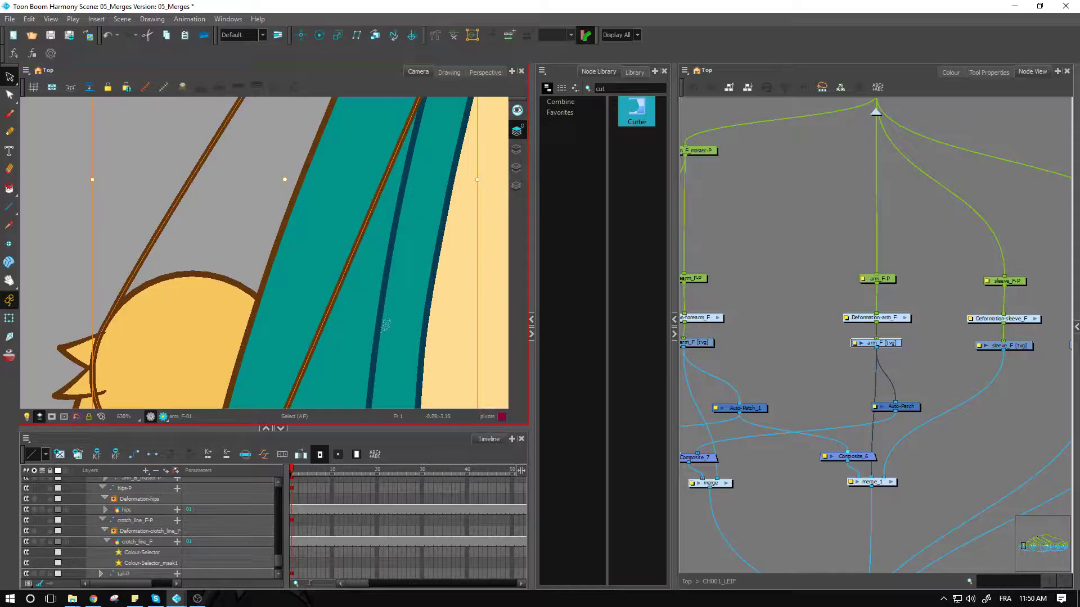
pyautogui.click(951, 72)
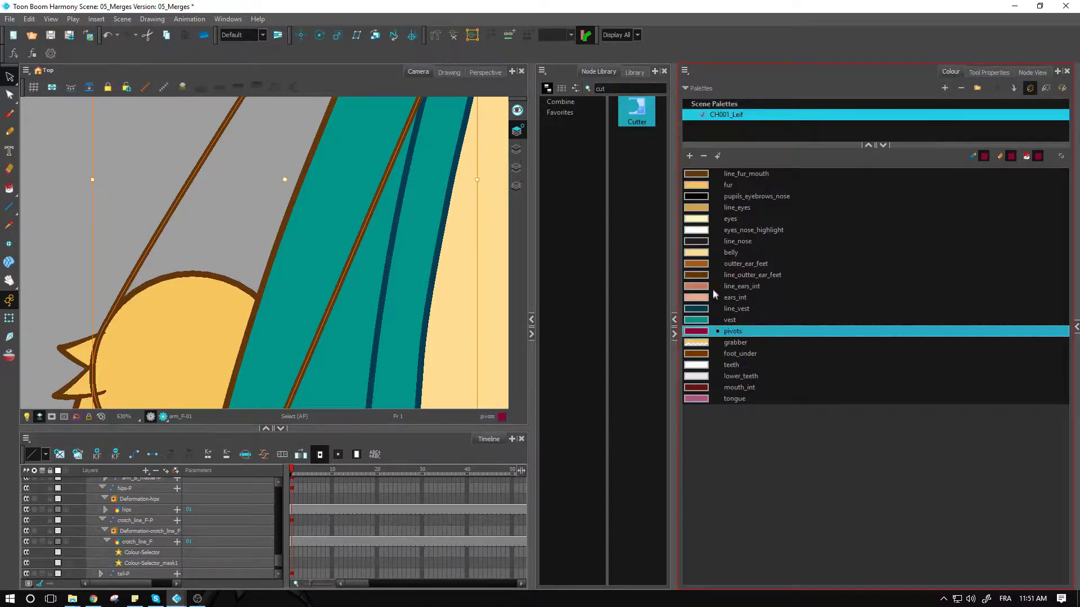
pyautogui.click(715, 309)
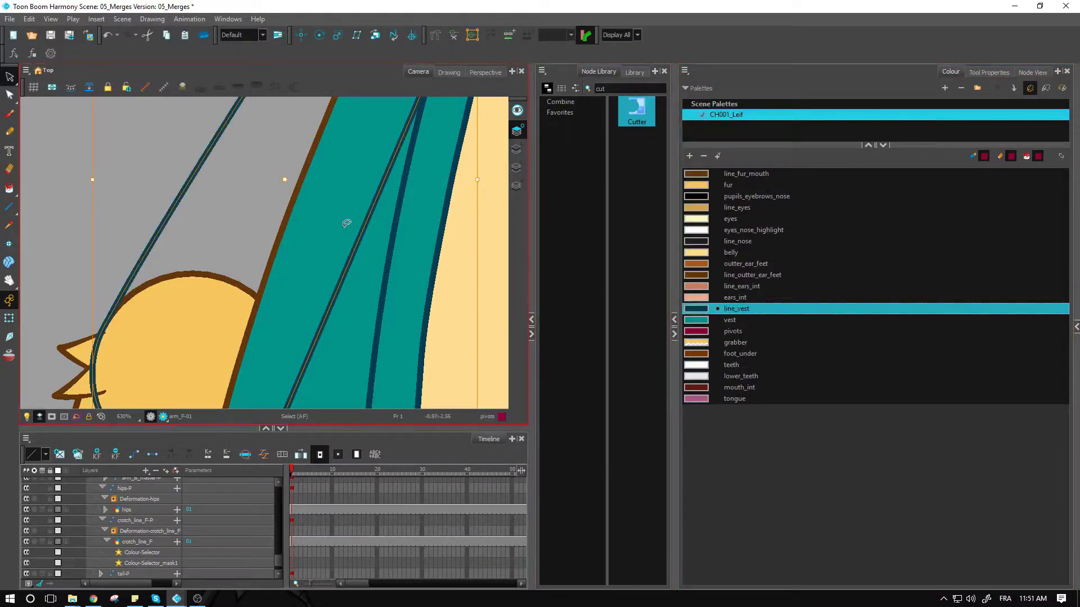
pyautogui.click(316, 217)
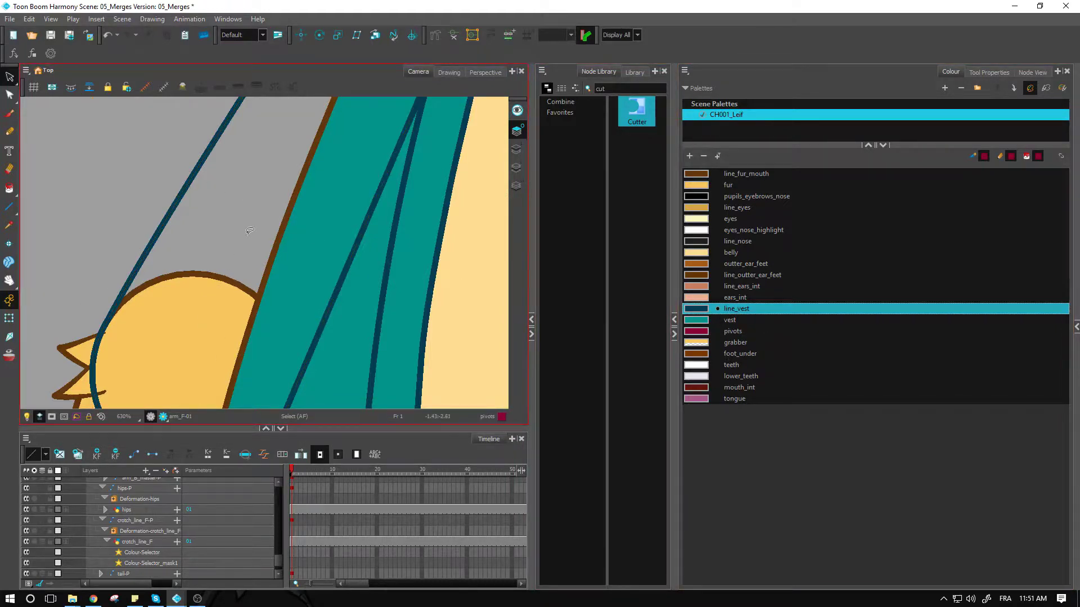
pyautogui.scroll(-5, 250, 231)
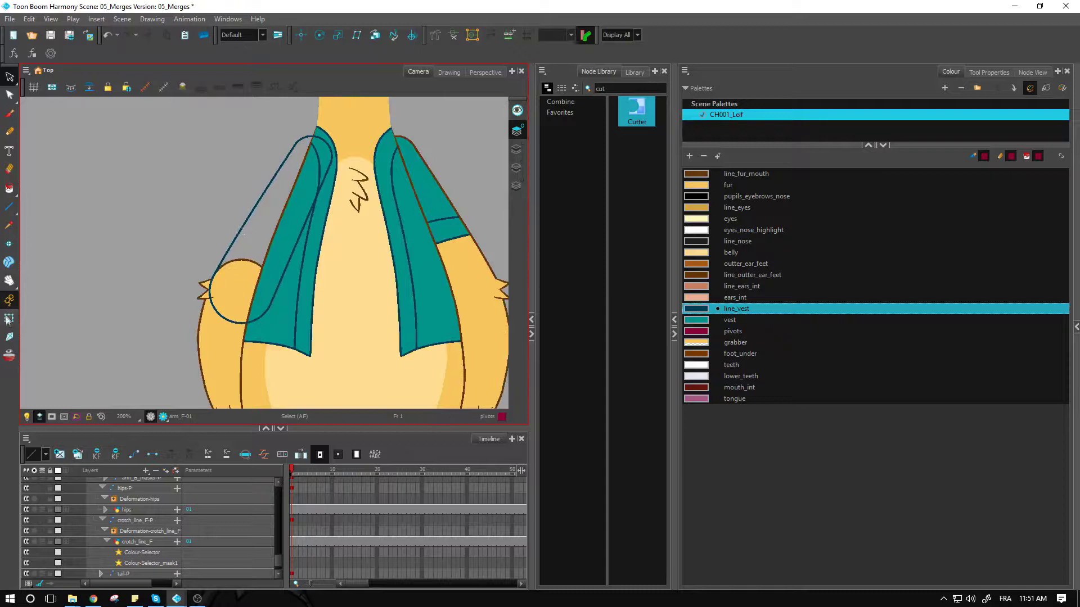
# Step: Return to the Transform tool, reselect the arm_F drawing and make Line Art the current layer
pyautogui.click(8, 319)
pyautogui.click(226, 201)
pyautogui.scroll(2, 244, 271)
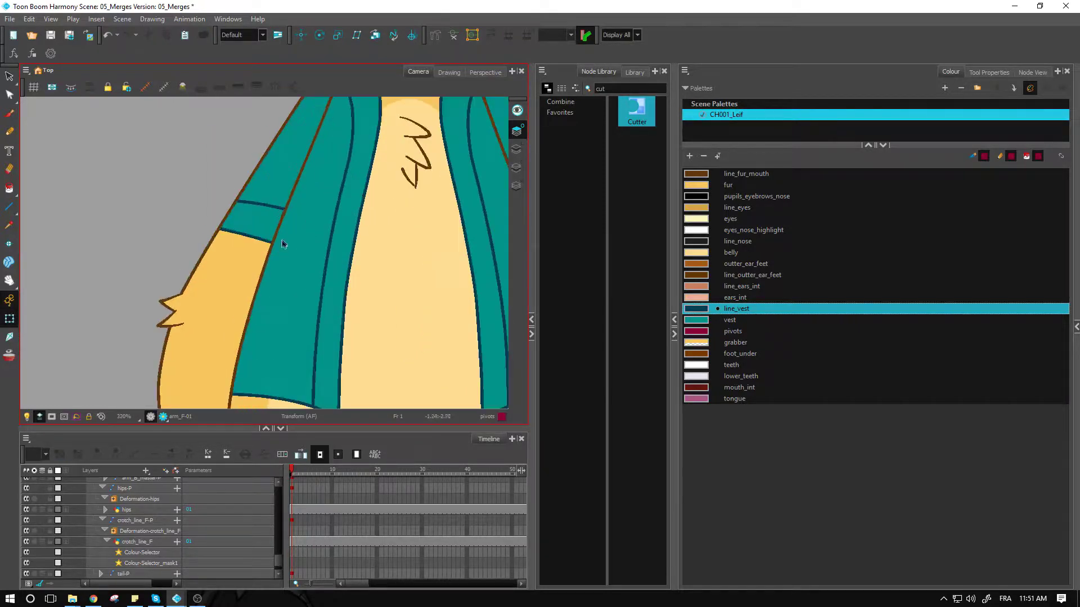
pyautogui.click(242, 243)
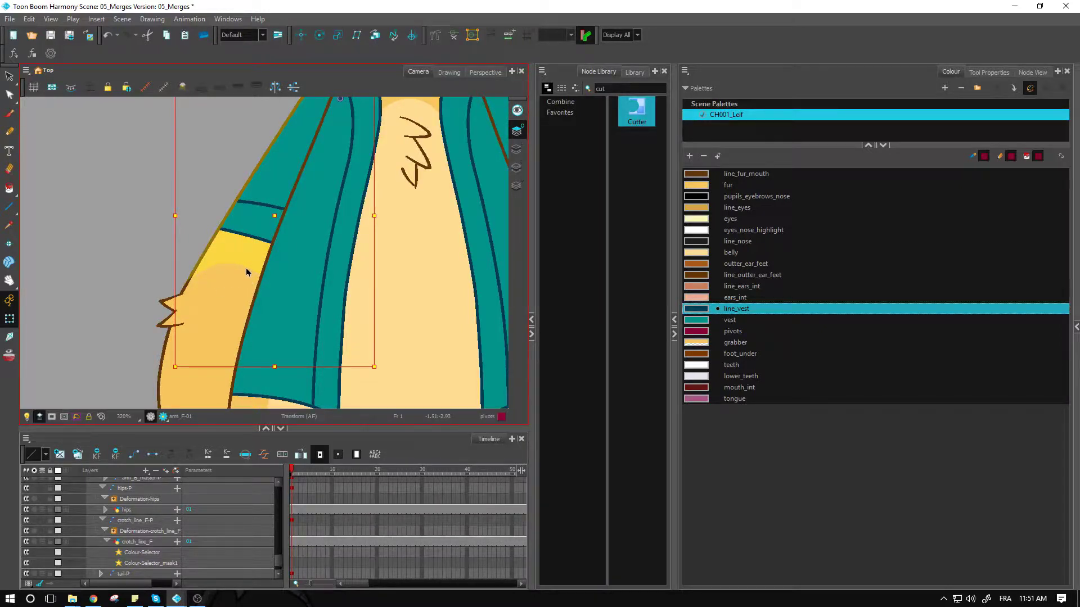
pyautogui.click(516, 149)
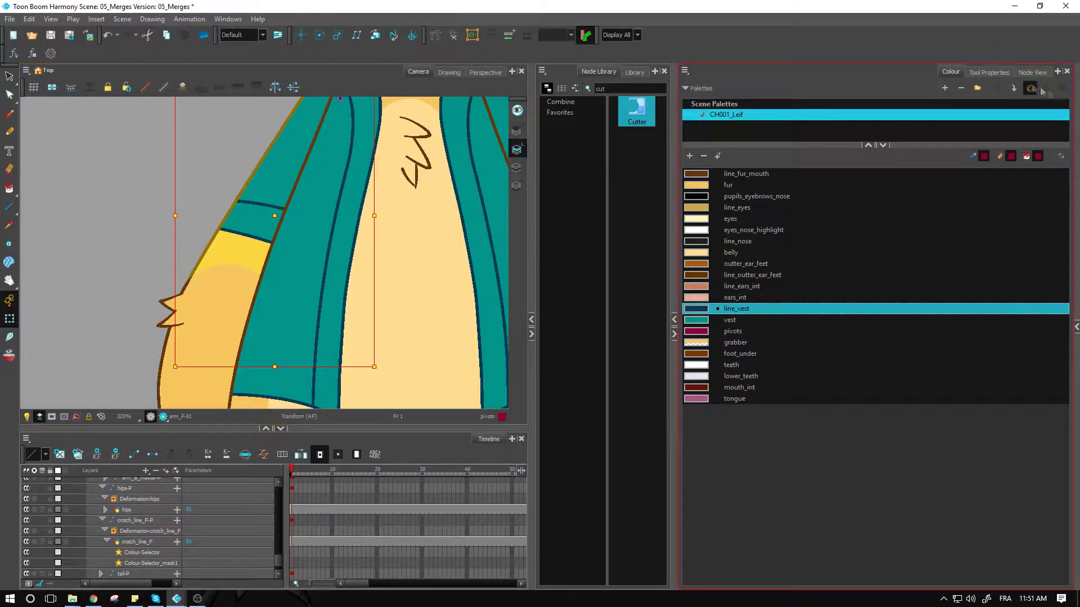
# Step: Enter the merge_1 group in the node network and spread out the Colour-Art_2 and Line-Art_2 nodes
pyautogui.click(1002, 73)
pyautogui.click(1037, 71)
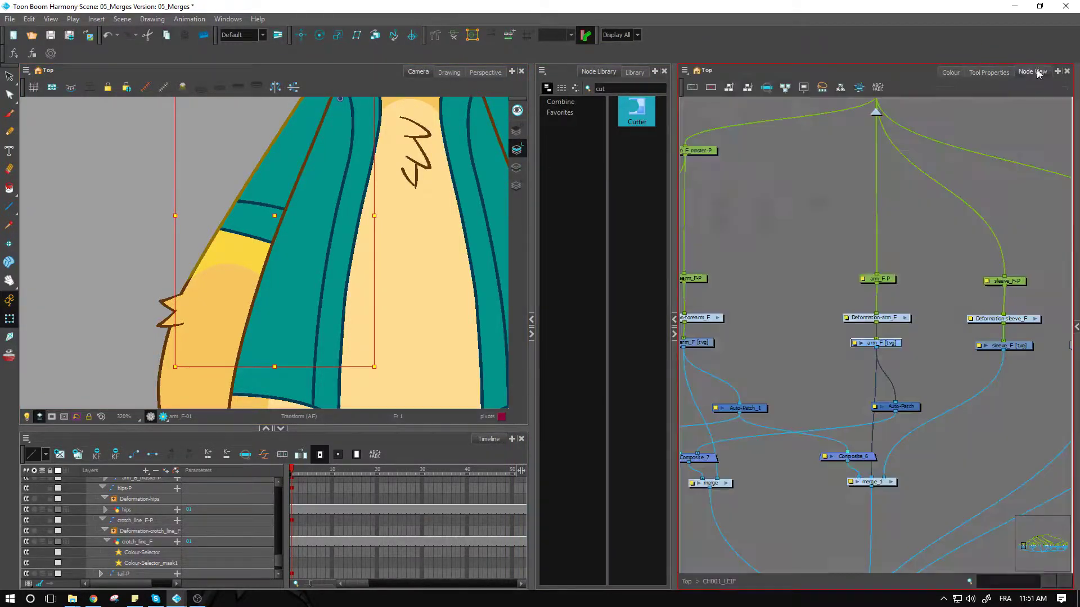
pyautogui.click(911, 384)
pyautogui.moveTo(917, 402); pyautogui.dragTo(909, 323)
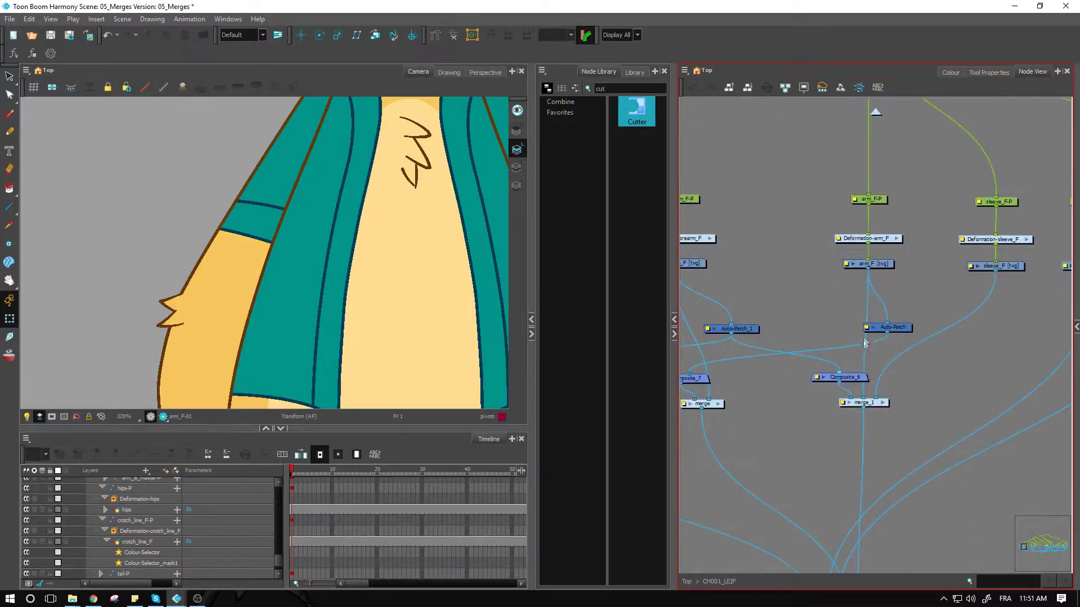
pyautogui.click(884, 402)
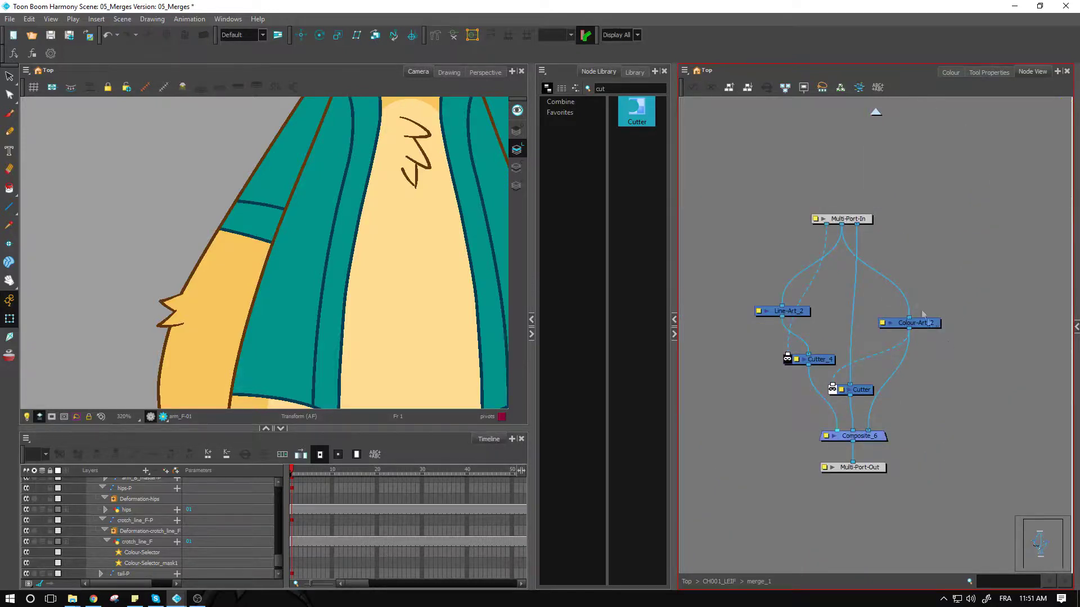
pyautogui.moveTo(931, 323); pyautogui.dragTo(977, 312)
pyautogui.moveTo(804, 314); pyautogui.dragTo(828, 318)
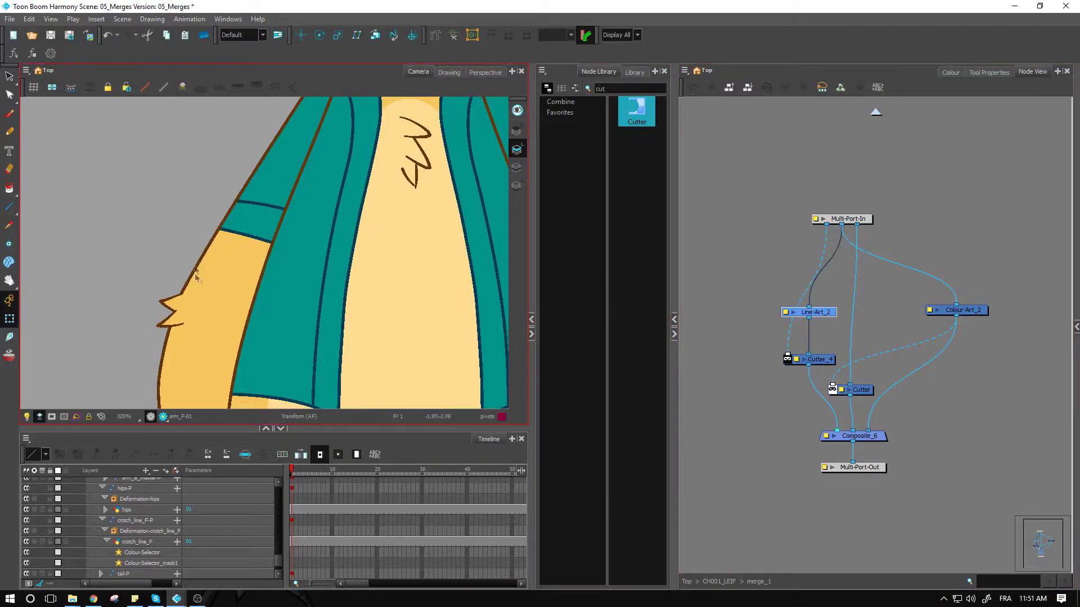
# Step: Search the node library for "overl" and add an Overlay-Layer node beside Line-Art_2
pyautogui.doubleClick(600, 88)
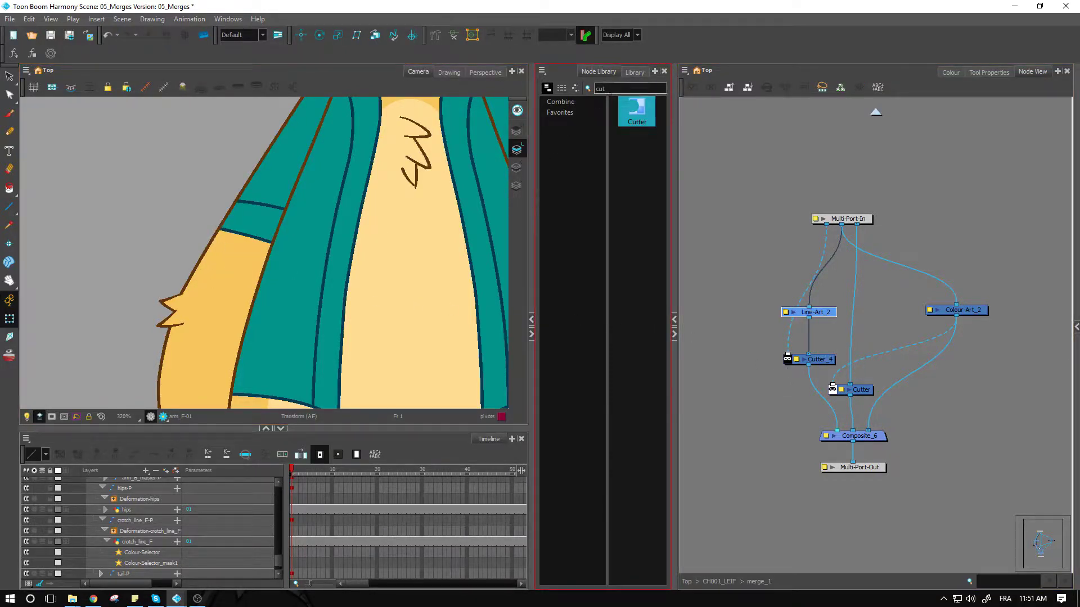
pyautogui.write('overl')
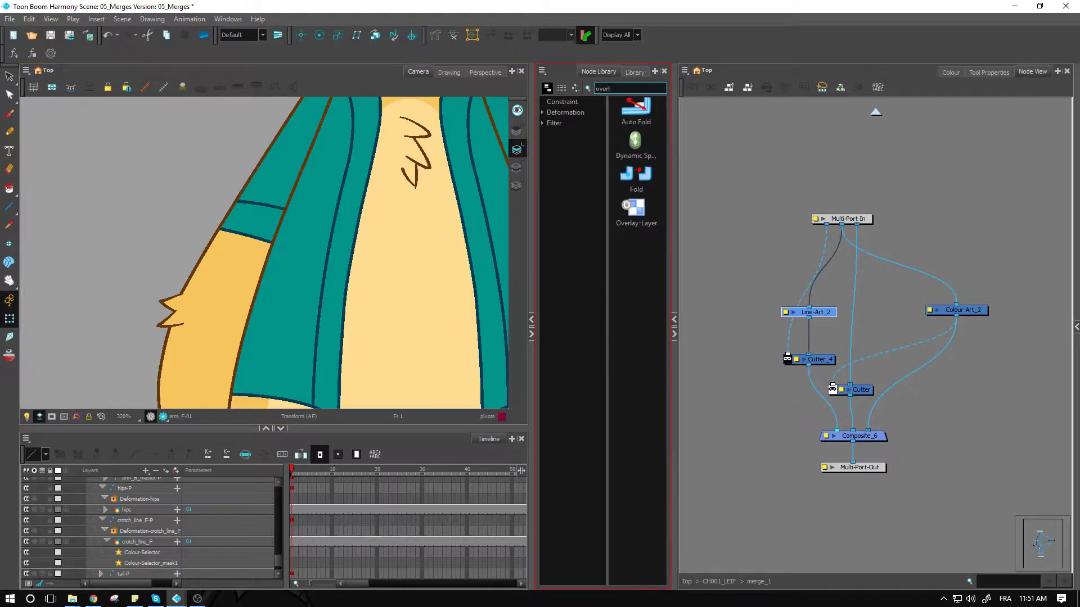
pyautogui.moveTo(636, 211); pyautogui.dragTo(734, 318)
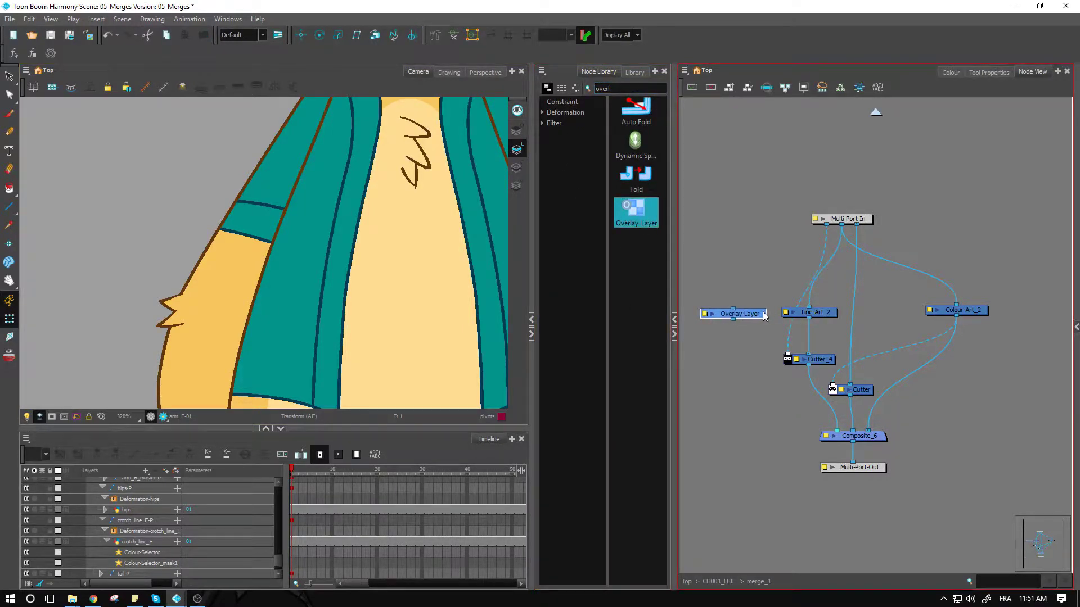
# Step: Move Multi-Port-In higher and connect Overlay-Layer between its middle output and a new input on Composite_6
pyautogui.moveTo(851, 219); pyautogui.dragTo(838, 196)
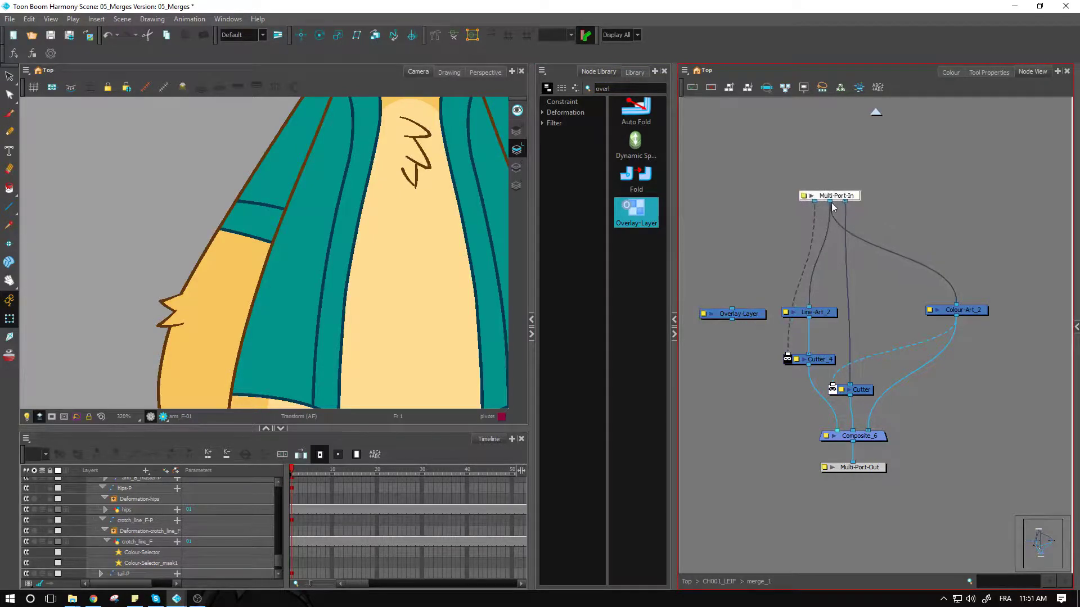
pyautogui.click(236, 253)
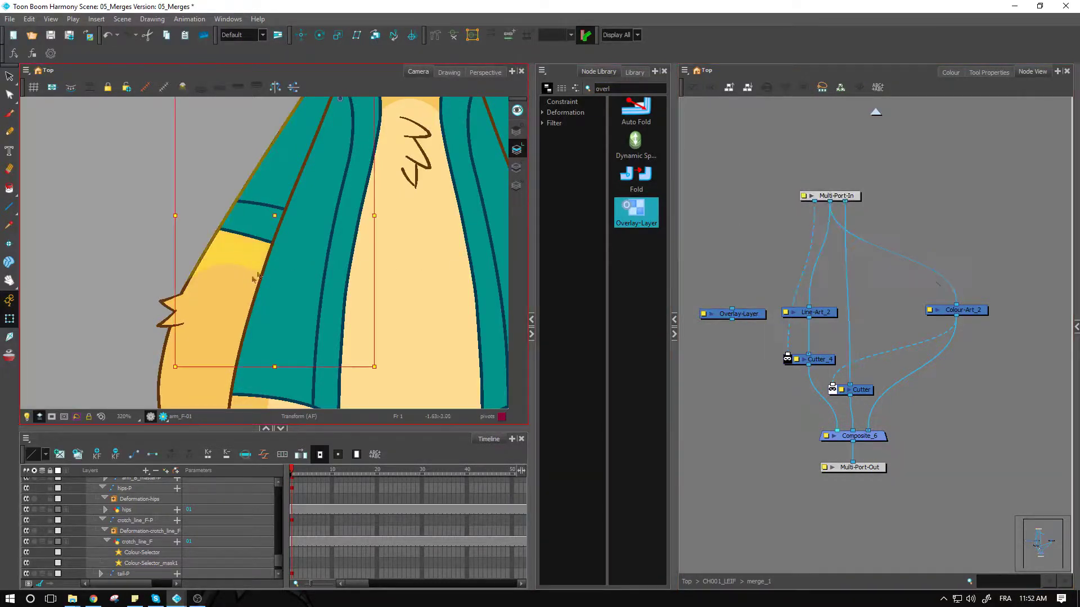
pyautogui.moveTo(830, 202); pyautogui.dragTo(827, 433)
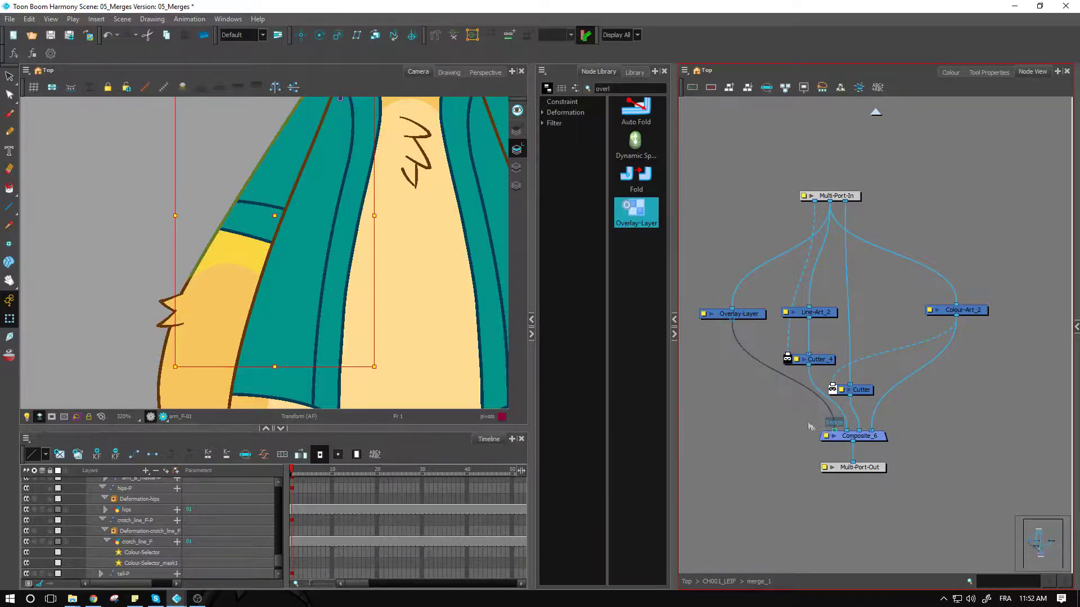
# Step: Check the overlay outline along the sleeve and upper arm, and move the Cutter_4 and Line-Art_2 nodes further apart
pyautogui.click(756, 407)
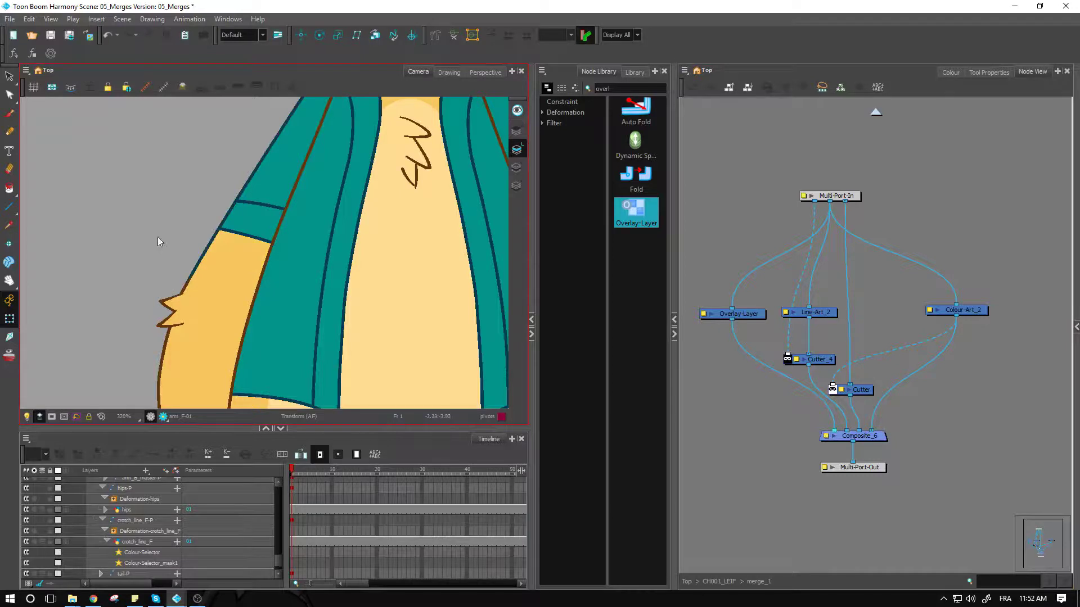
pyautogui.click(204, 261)
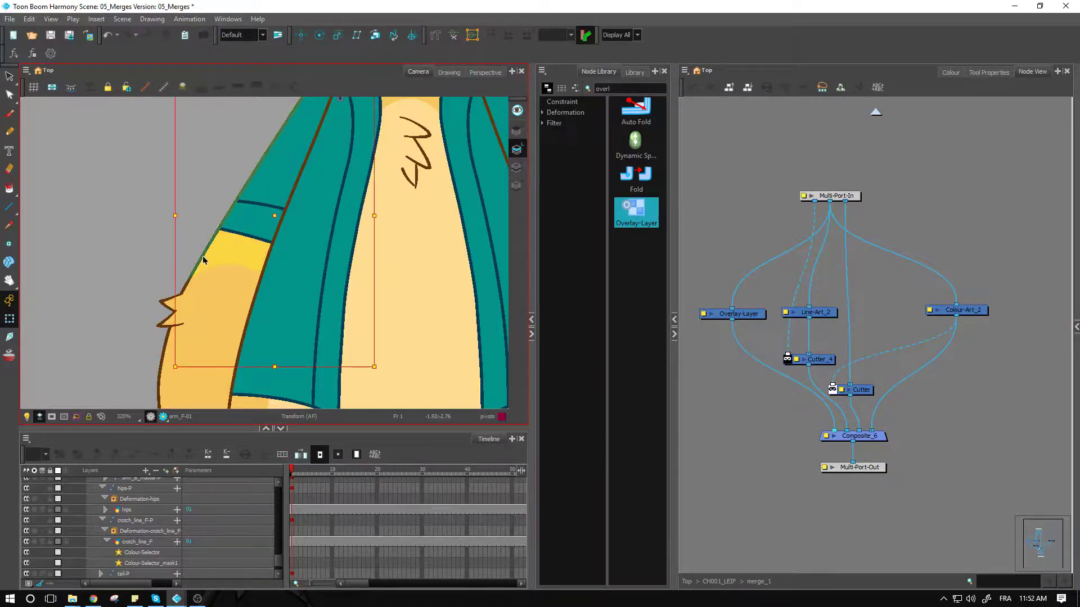
pyautogui.click(240, 170)
pyautogui.scroll(3, 324, 284)
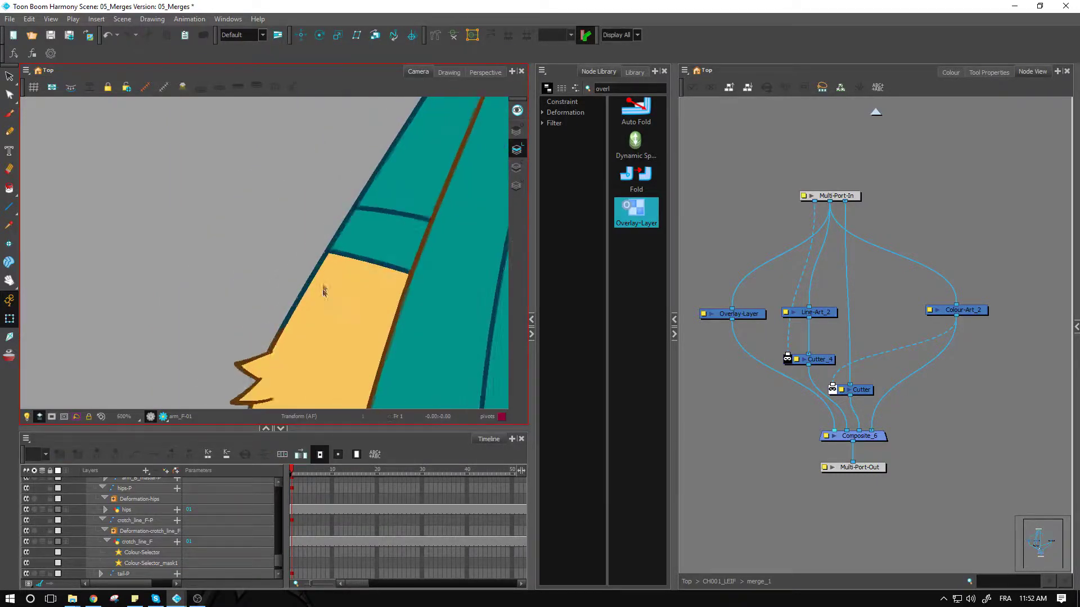
pyautogui.scroll(1, 324, 294)
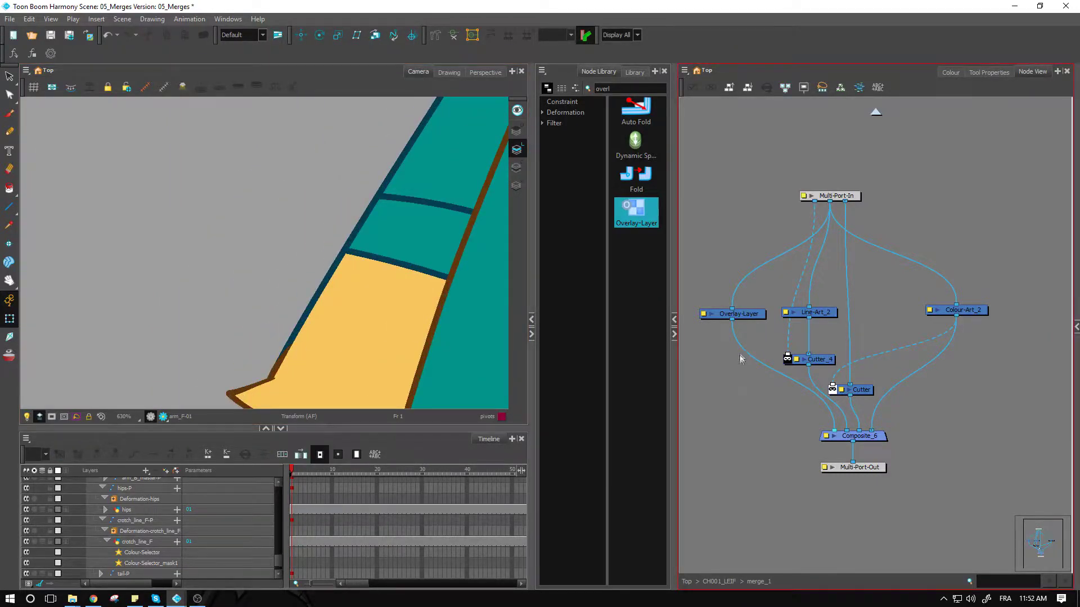
pyautogui.click(744, 313)
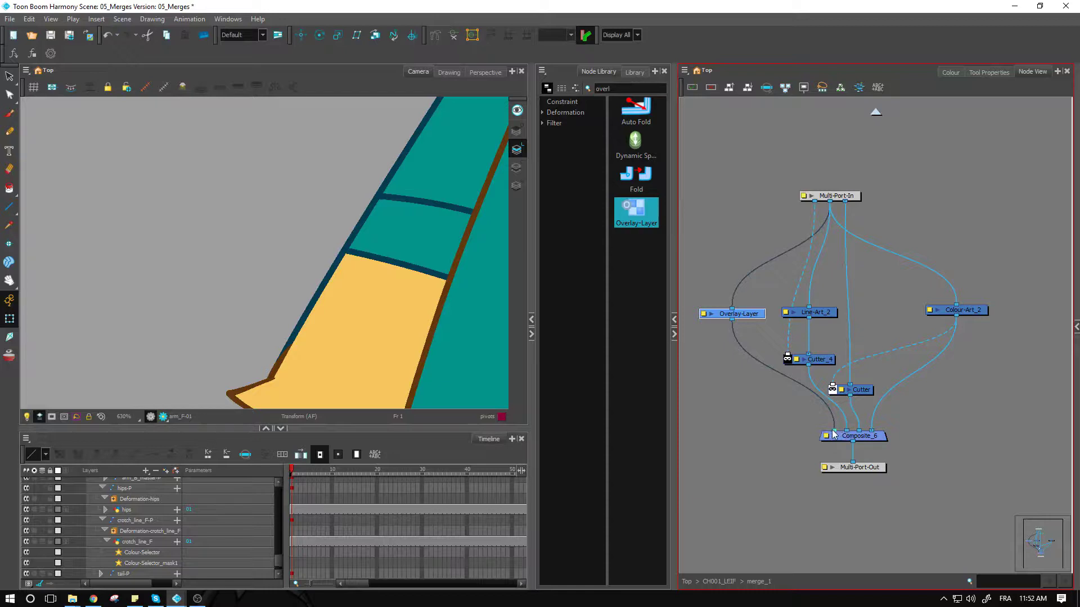
pyautogui.moveTo(821, 363); pyautogui.dragTo(809, 367)
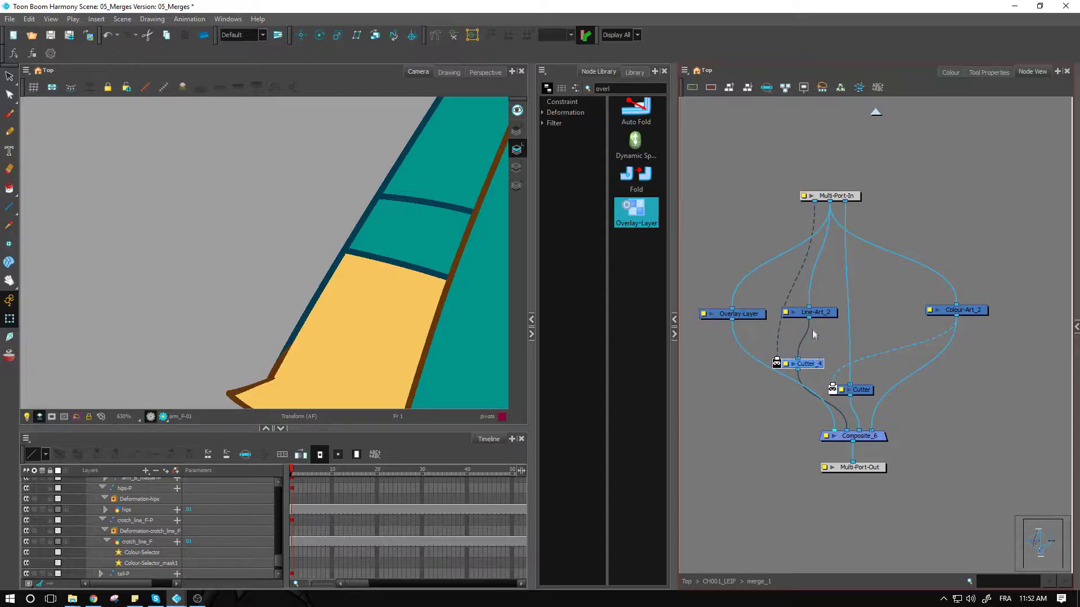
pyautogui.moveTo(827, 320); pyautogui.dragTo(837, 312)
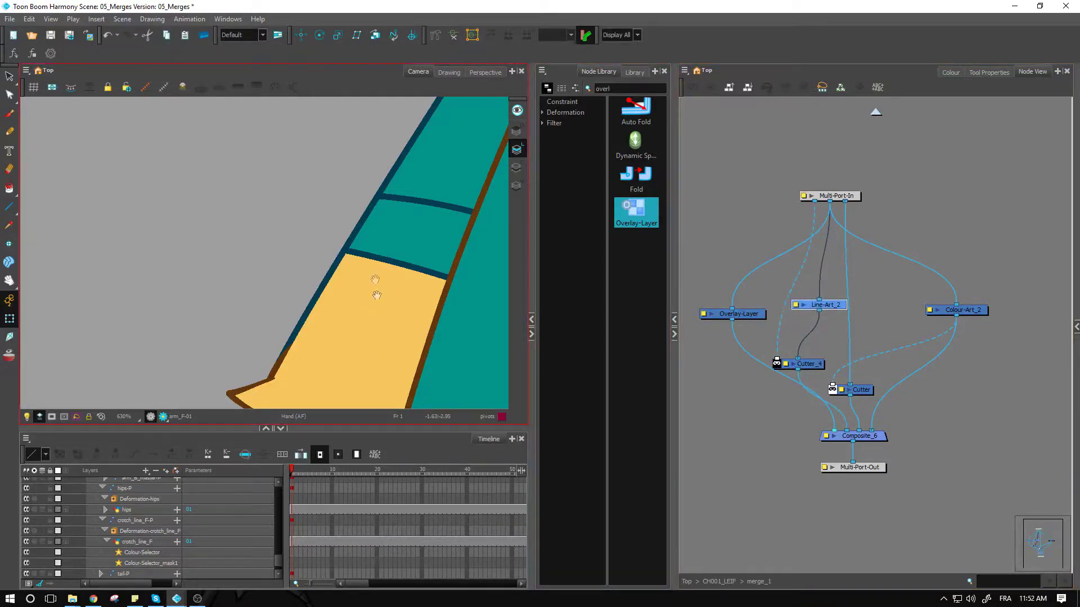
# Step: Check the outline near the forearm, and make room for another node by spacing Overlay-Layer, Line-Art_2 and Cutter_4 apart
pyautogui.scroll(-2, 326, 292)
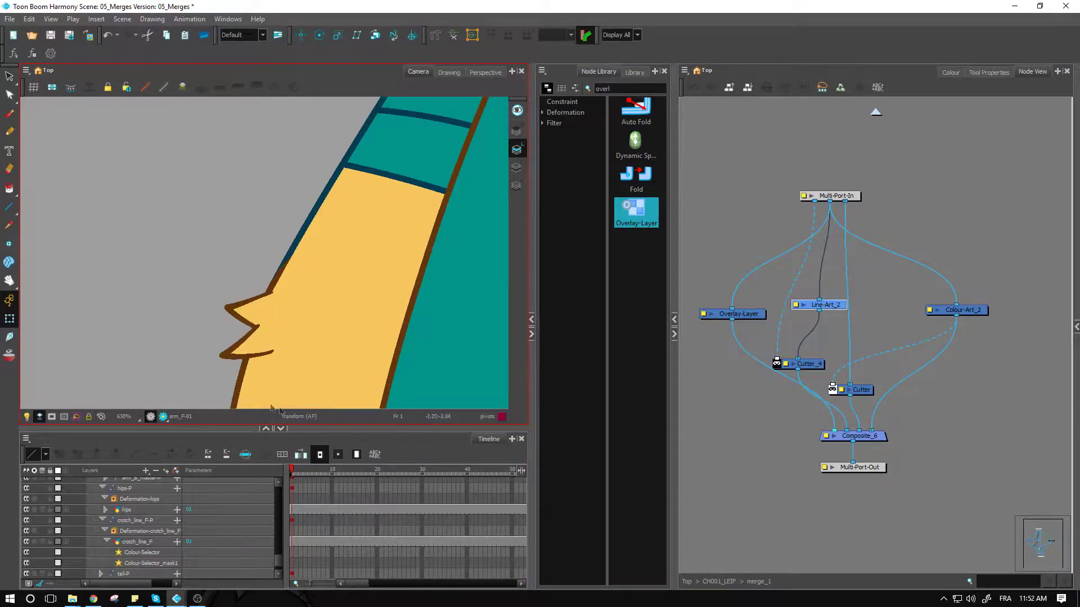
pyautogui.scroll(-3, 364, 362)
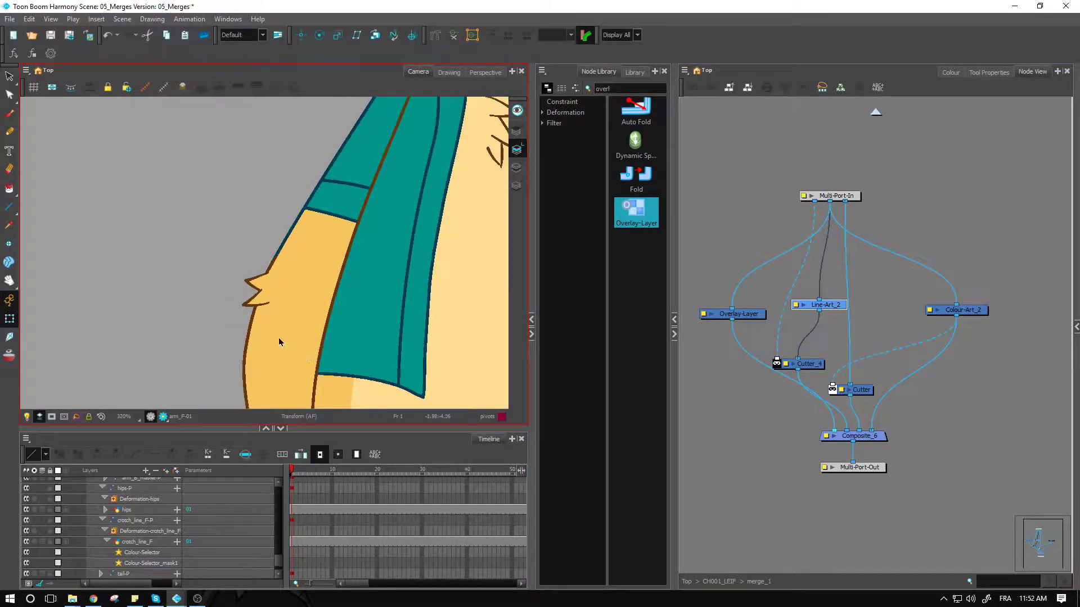
pyautogui.click(271, 327)
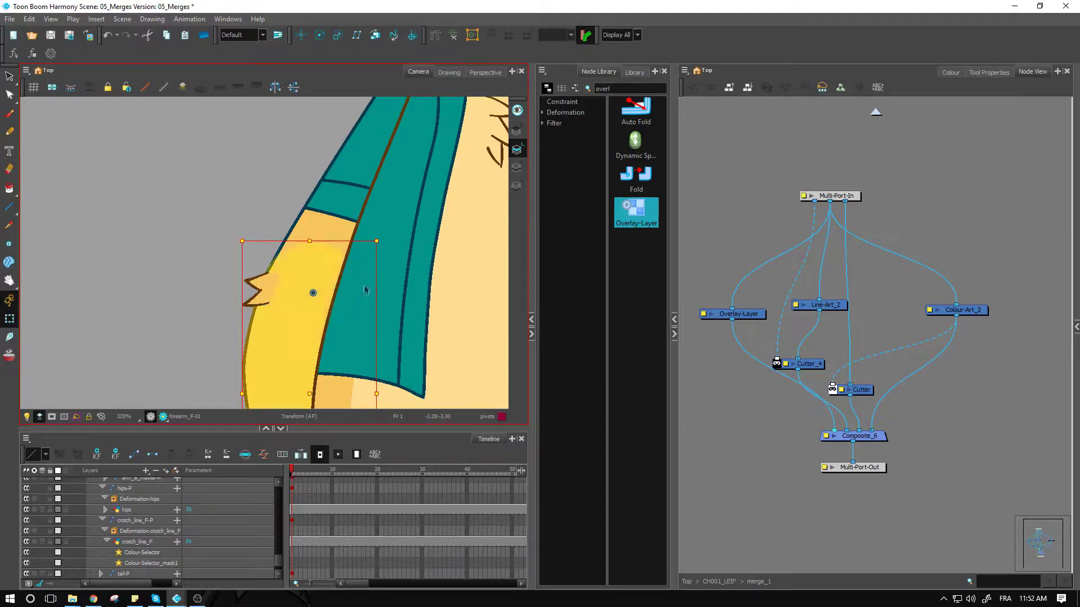
pyautogui.click(774, 350)
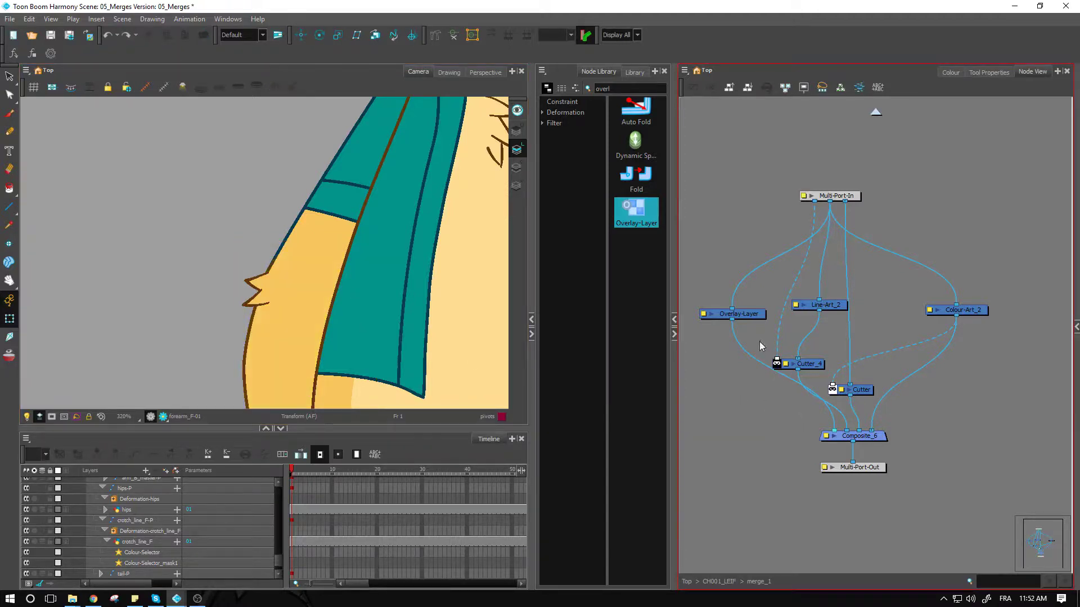
pyautogui.moveTo(762, 315); pyautogui.dragTo(754, 310)
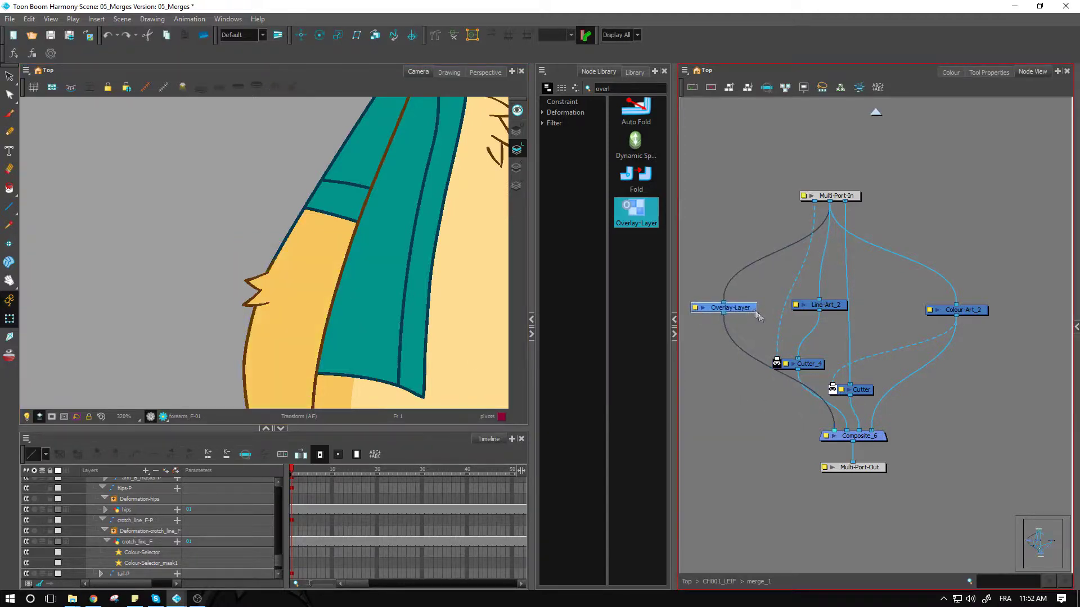
pyautogui.moveTo(838, 311); pyautogui.dragTo(836, 314)
pyautogui.moveTo(746, 311); pyautogui.dragTo(749, 309)
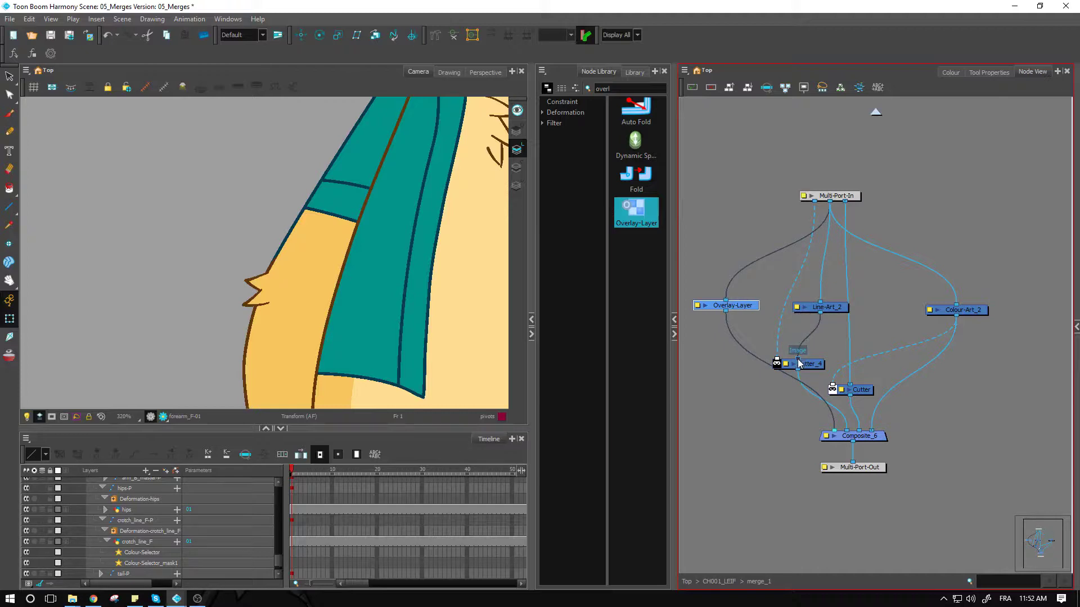
pyautogui.moveTo(799, 363); pyautogui.dragTo(785, 364)
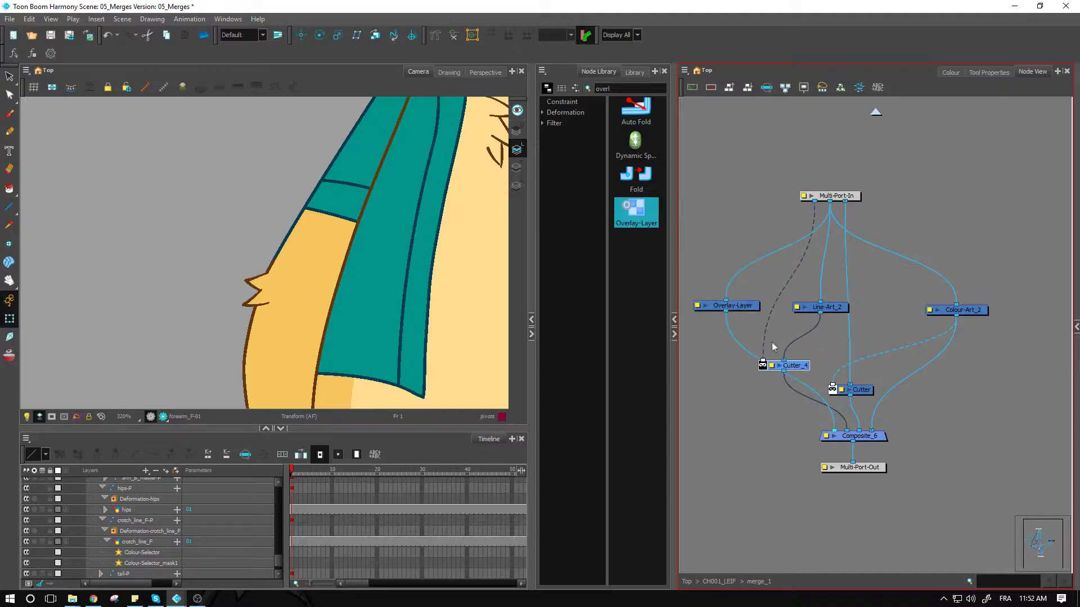
# Step: Add a Composite node above Cutter_4, feed Overlay-Layer and Line-Art_2 into it, and connect its output to Cutter_4
pyautogui.click(774, 347)
pyautogui.hotkey('ctrl', 'shift', 'c')
pyautogui.moveTo(803, 333); pyautogui.dragTo(784, 362)
pyautogui.moveTo(726, 313); pyautogui.dragTo(771, 296)
pyautogui.moveTo(836, 311); pyautogui.dragTo(843, 298)
pyautogui.click(826, 333)
pyautogui.moveTo(815, 341); pyautogui.dragTo(811, 342)
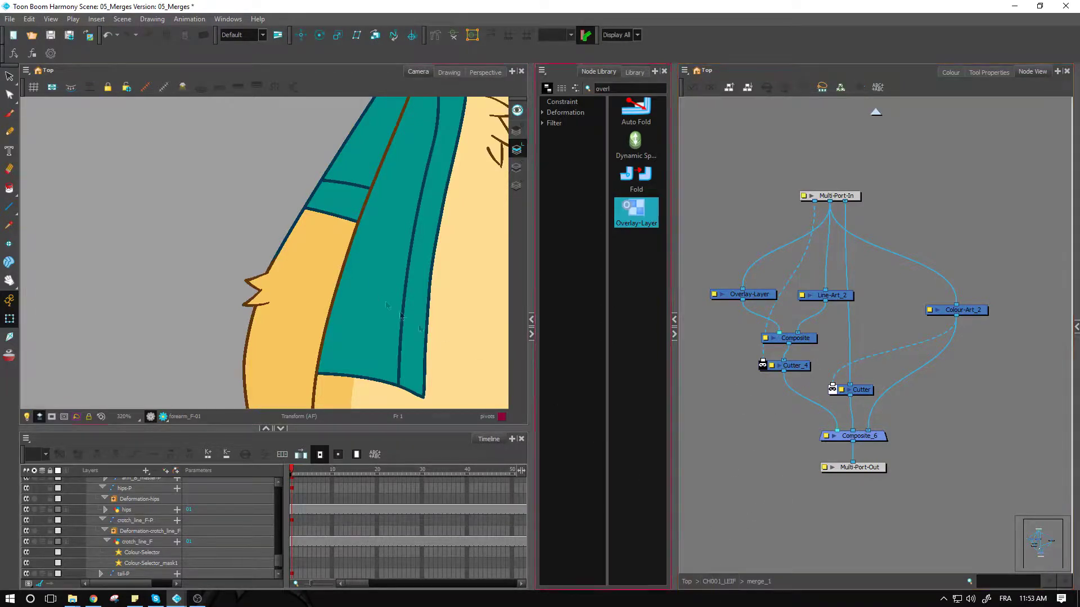
# Step: Select the sleeve drawing, trace its connection to merge_1 in the CH001_LEIF group, and re-enter merge_1
pyautogui.click(293, 228)
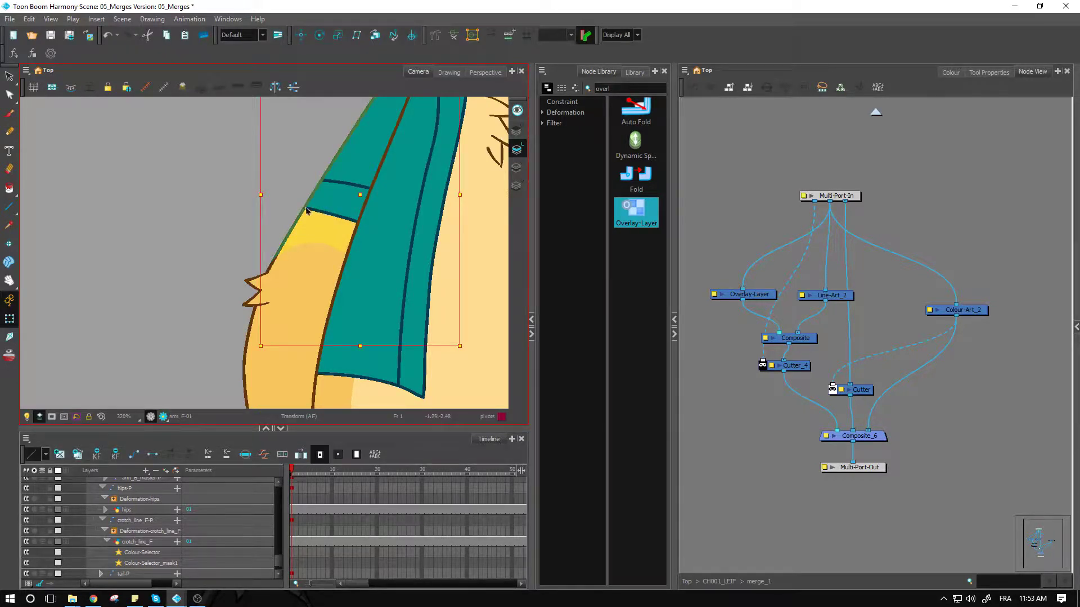
pyautogui.click(332, 216)
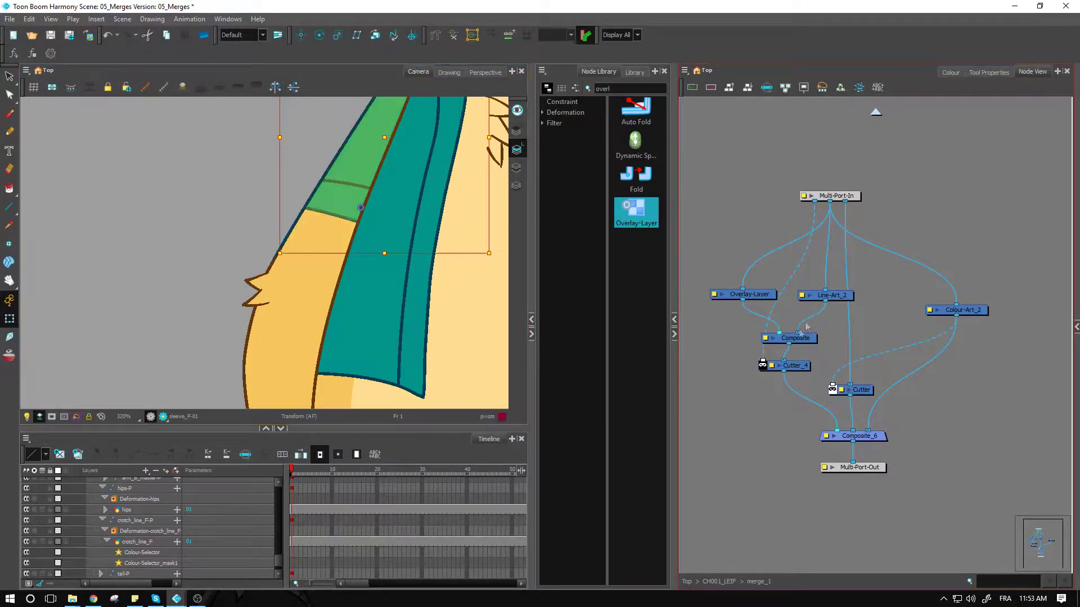
pyautogui.click(720, 581)
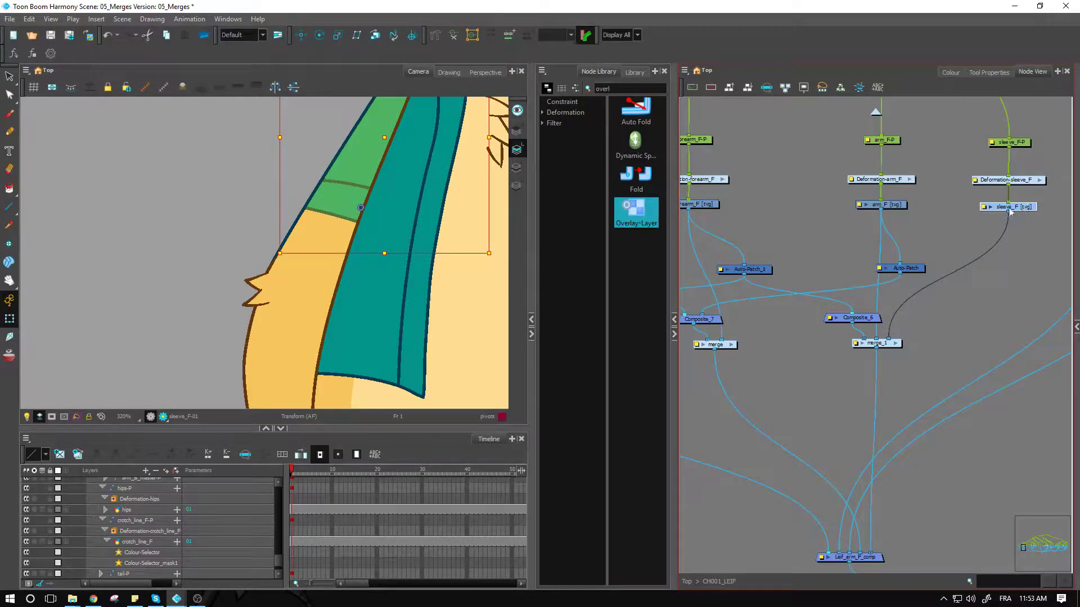
pyautogui.click(895, 343)
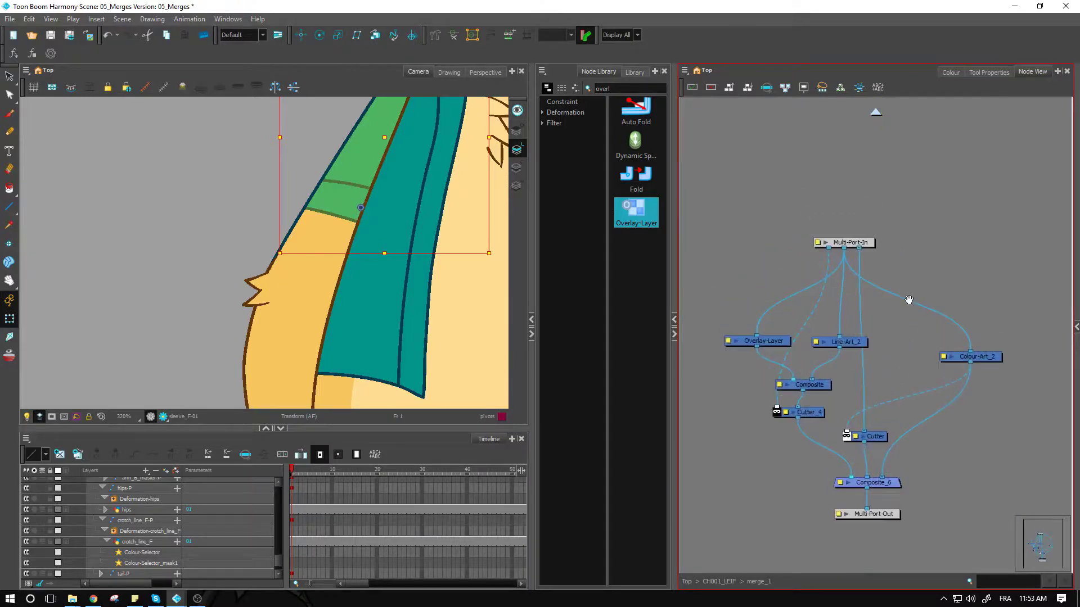
# Step: Spread out the network by raising Multi-Port-In and Colour-Art_2 and moving Overlay-Layer up and away from Line-Art_2
pyautogui.moveTo(867, 249); pyautogui.dragTo(870, 218)
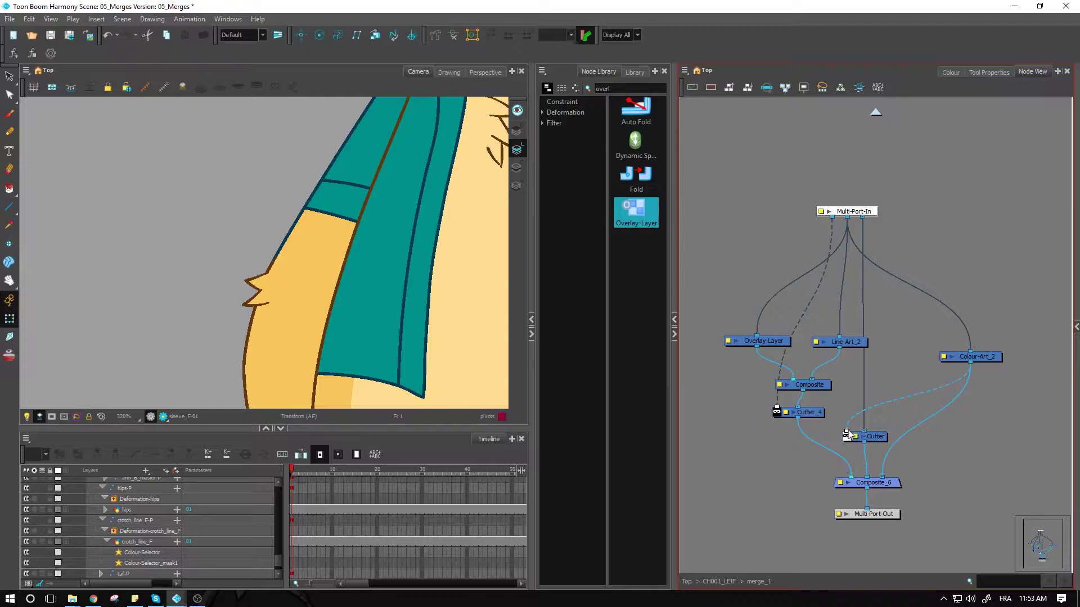
pyautogui.moveTo(994, 361); pyautogui.dragTo(993, 345)
pyautogui.moveTo(764, 339); pyautogui.dragTo(758, 332)
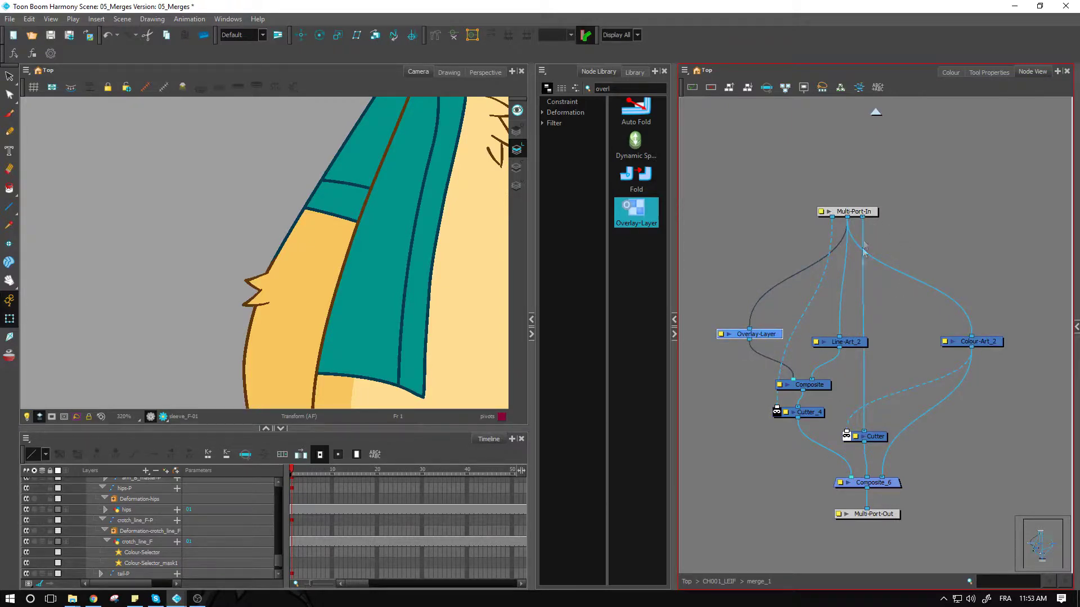
# Step: Search the node library for "cutt" and insert a Cutter node between Overlay-Layer and the new Composite
pyautogui.doubleClick(603, 88)
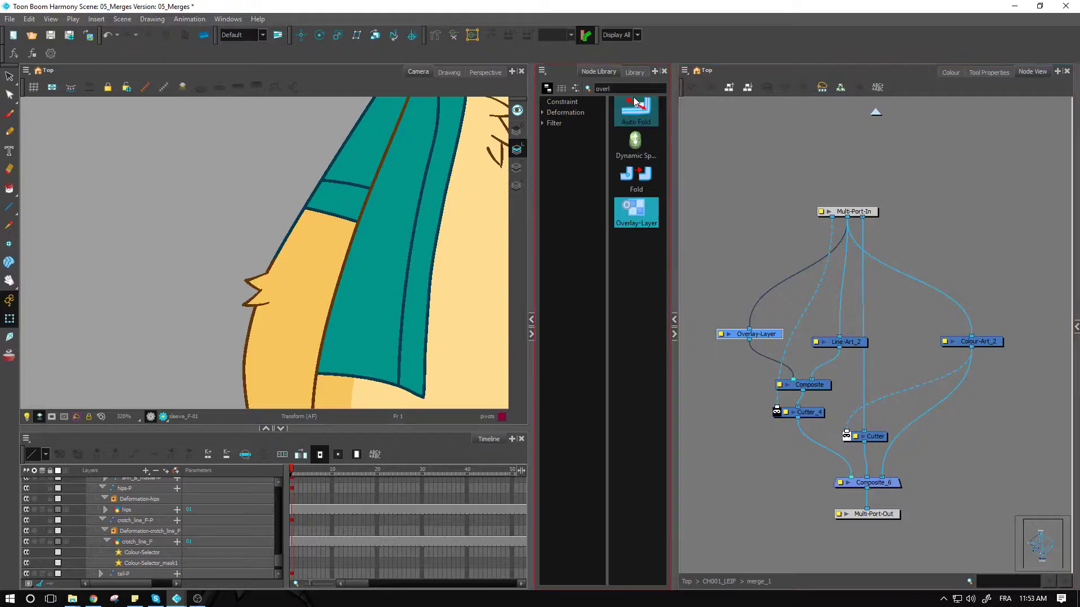
pyautogui.write('cutt')
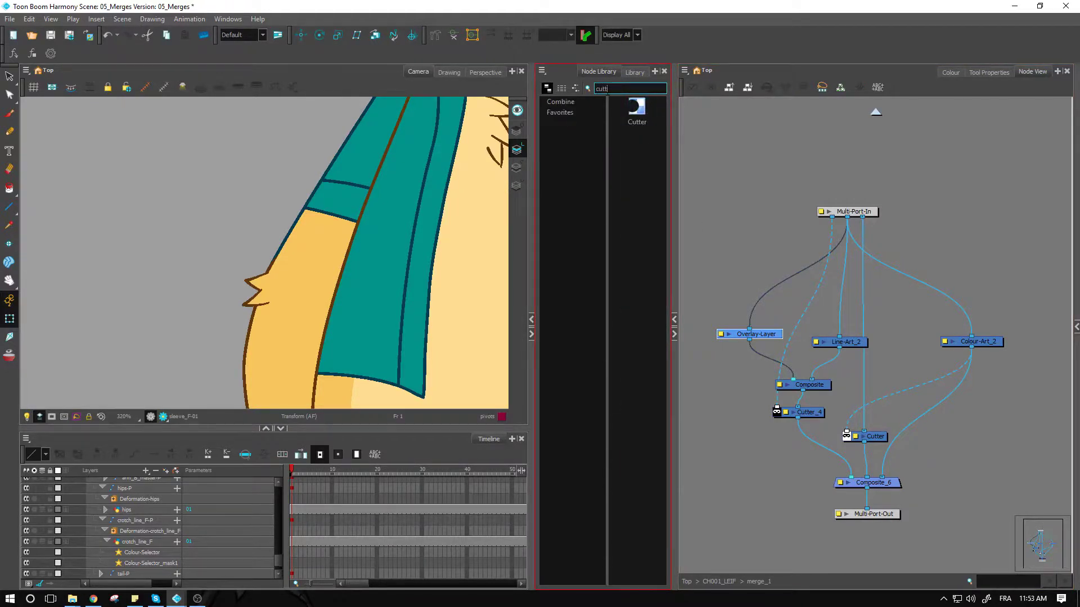
pyautogui.moveTo(636, 110); pyautogui.dragTo(766, 369)
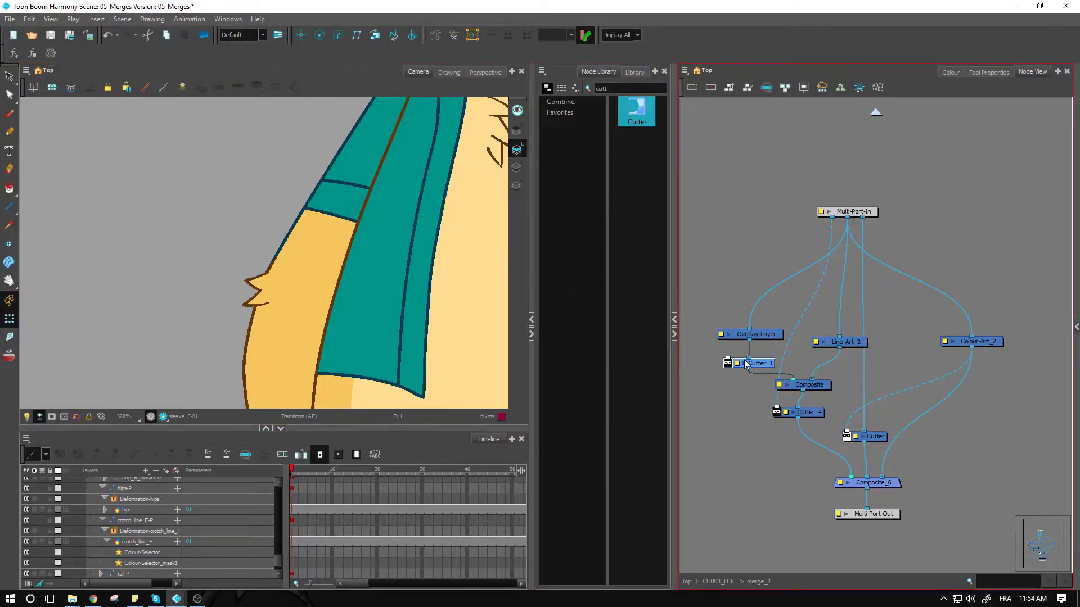
# Step: Connect the matte input of Cutter_1 to the sleeve output of Multi-Port-In and invert the cutter
pyautogui.moveTo(728, 356); pyautogui.dragTo(864, 240)
pyautogui.moveTo(864, 235); pyautogui.dragTo(865, 223)
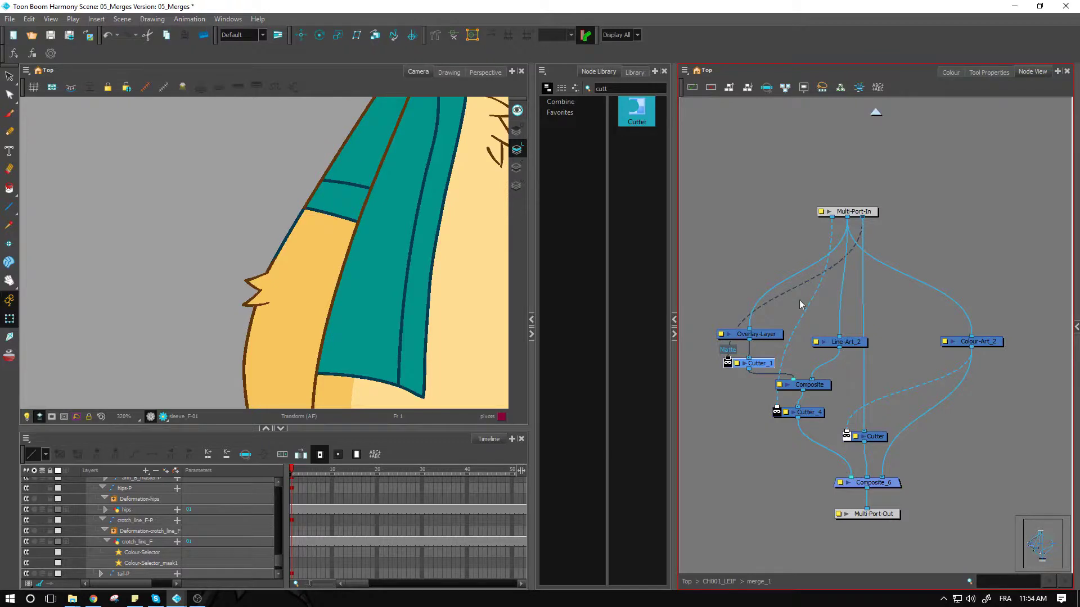
pyautogui.scroll(2, 330, 216)
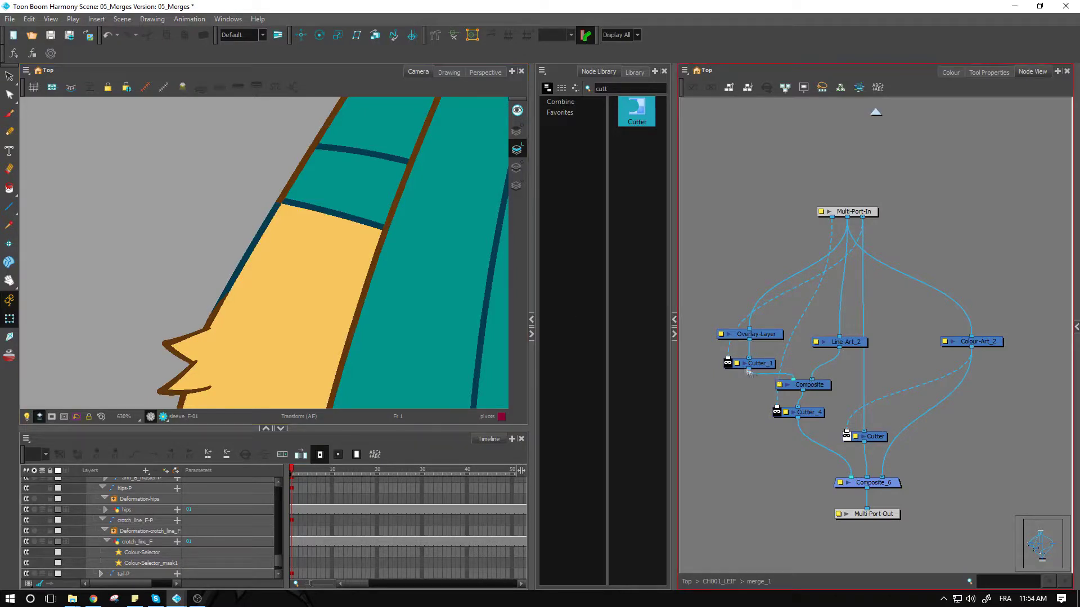
pyautogui.hscroll(-2, 728, 365)
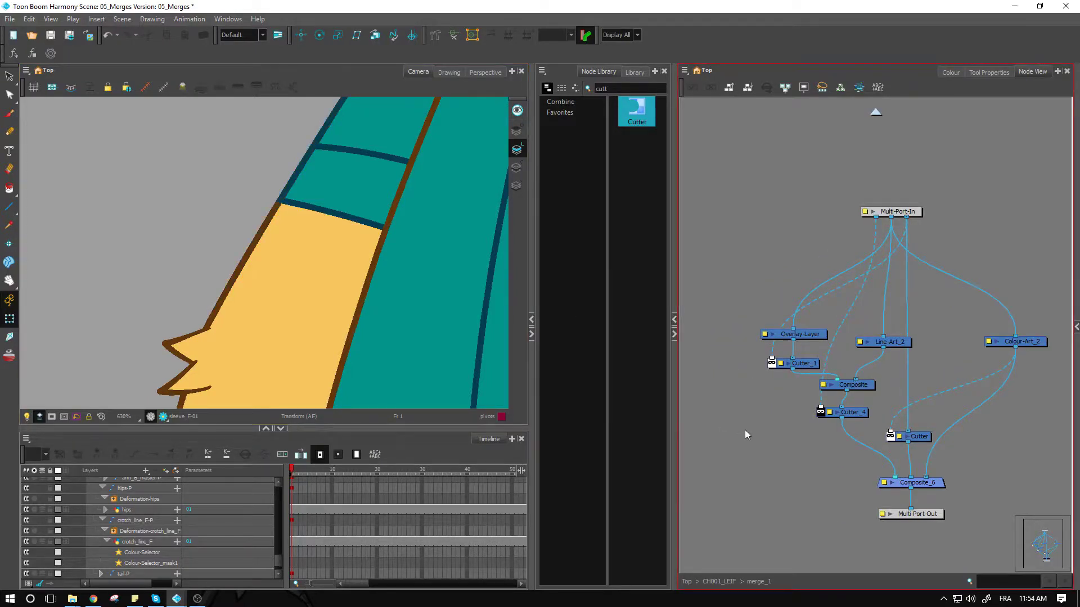
# Step: Check the sleeve outline against the rest of the vest, and align Line-Art_2 level with Overlay-Layer
pyautogui.scroll(-5, 343, 216)
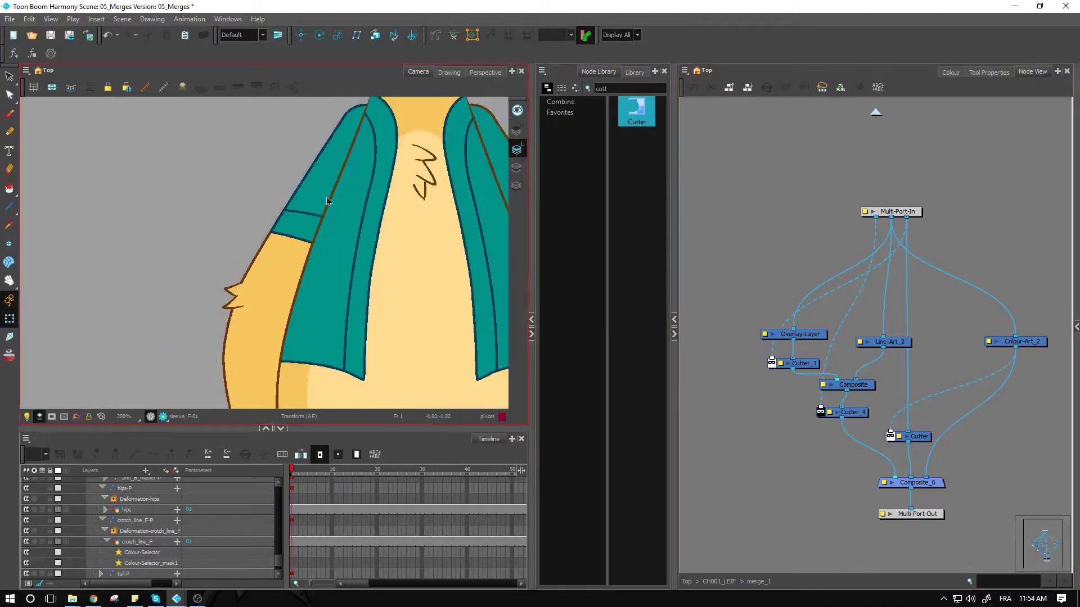
pyautogui.scroll(-1, 326, 201)
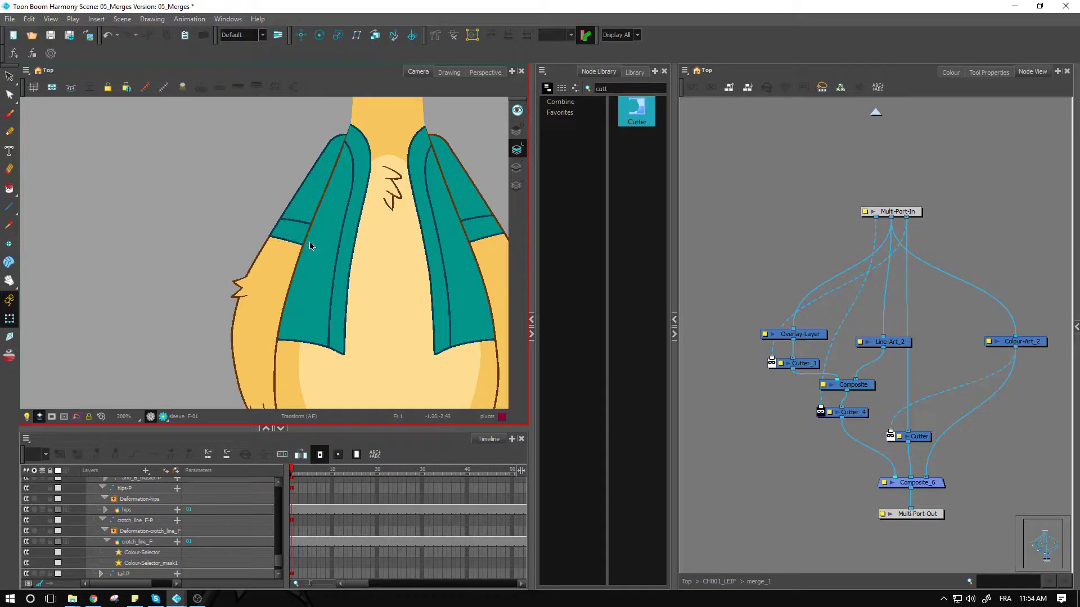
pyautogui.scroll(3, 289, 240)
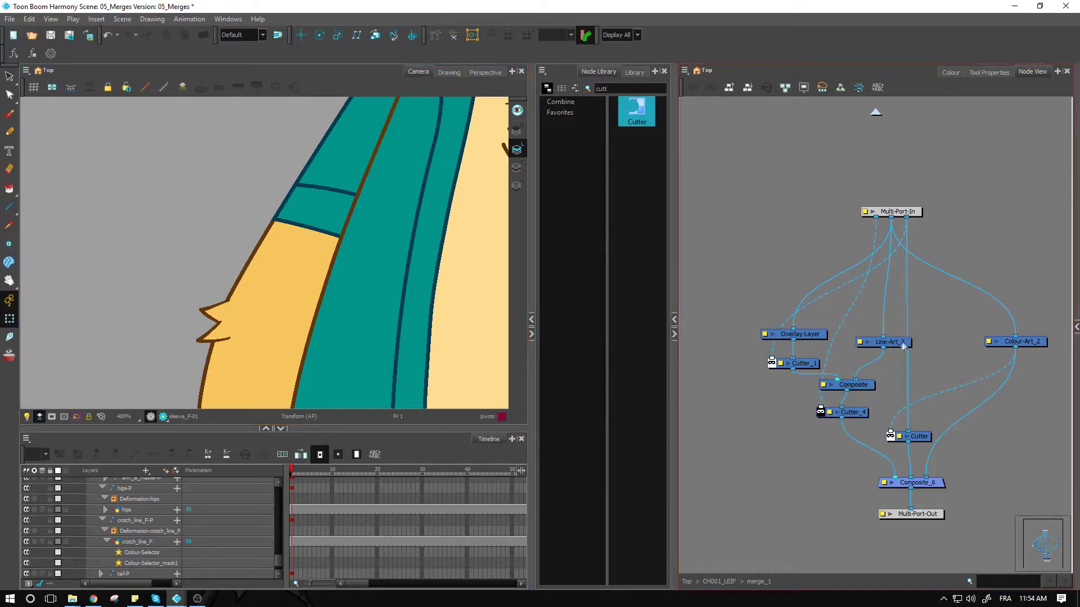
pyautogui.moveTo(904, 345); pyautogui.dragTo(902, 337)
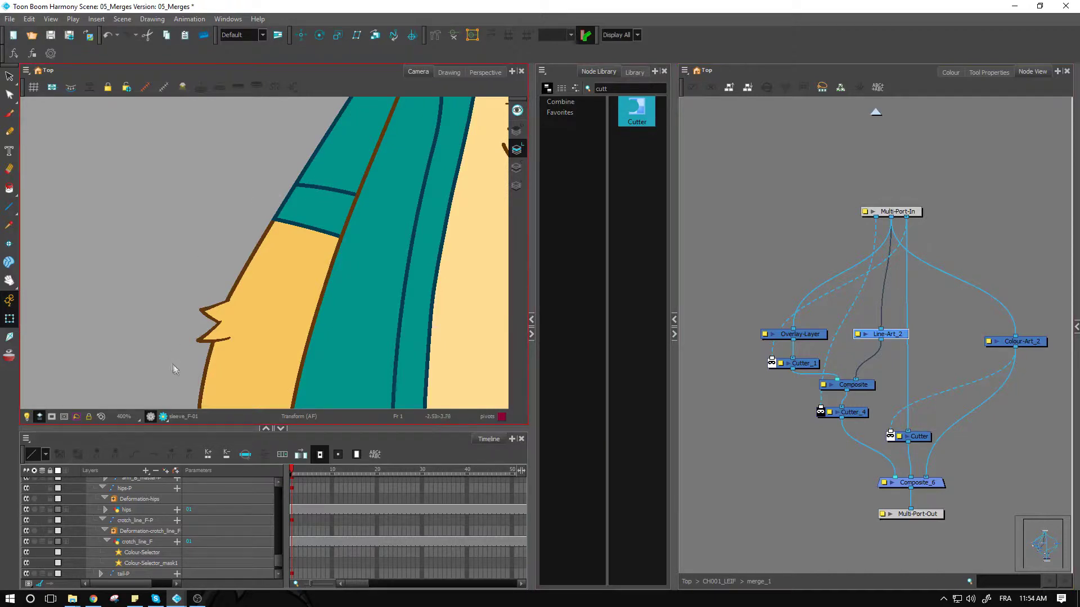
# Step: Switch the camera to Render View and examine the rendered outline of the sleeve and arm
pyautogui.click(163, 416)
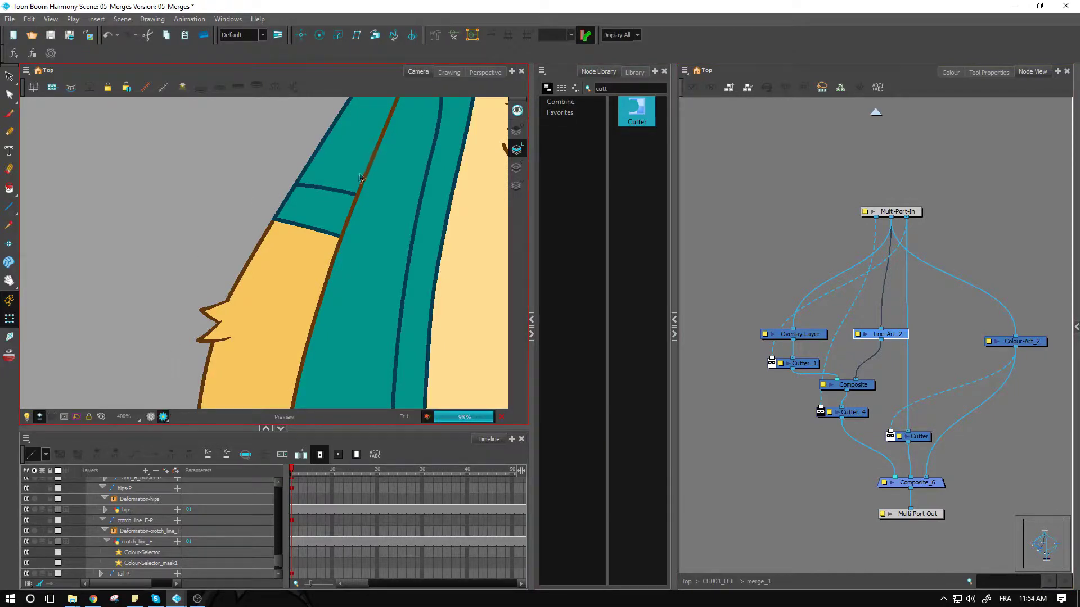
pyautogui.press('2')
pyautogui.moveTo(344, 224)
pyautogui.mouseDown()
pyautogui.moveTo(358, 302)
pyautogui.moveTo(338, 298)
pyautogui.mouseUp()
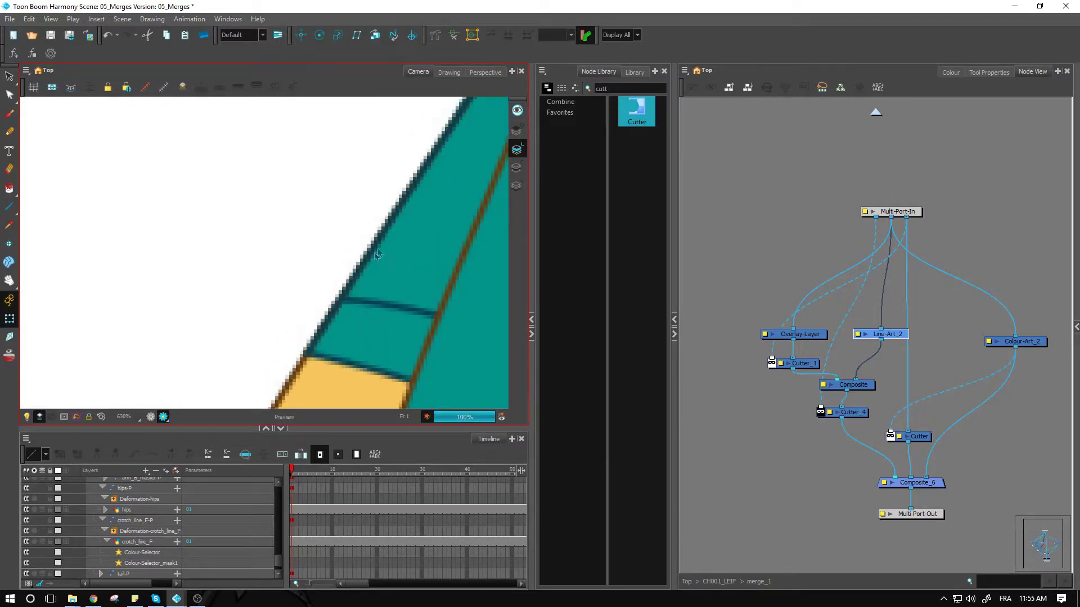
pyautogui.scroll(-5, 350, 299)
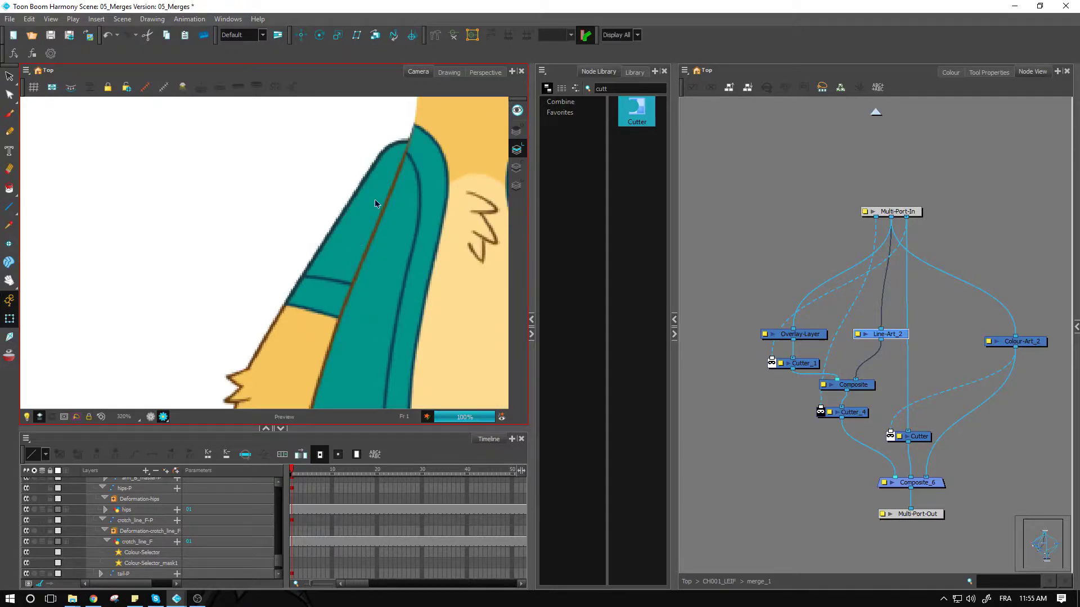
pyautogui.scroll(-2, 355, 281)
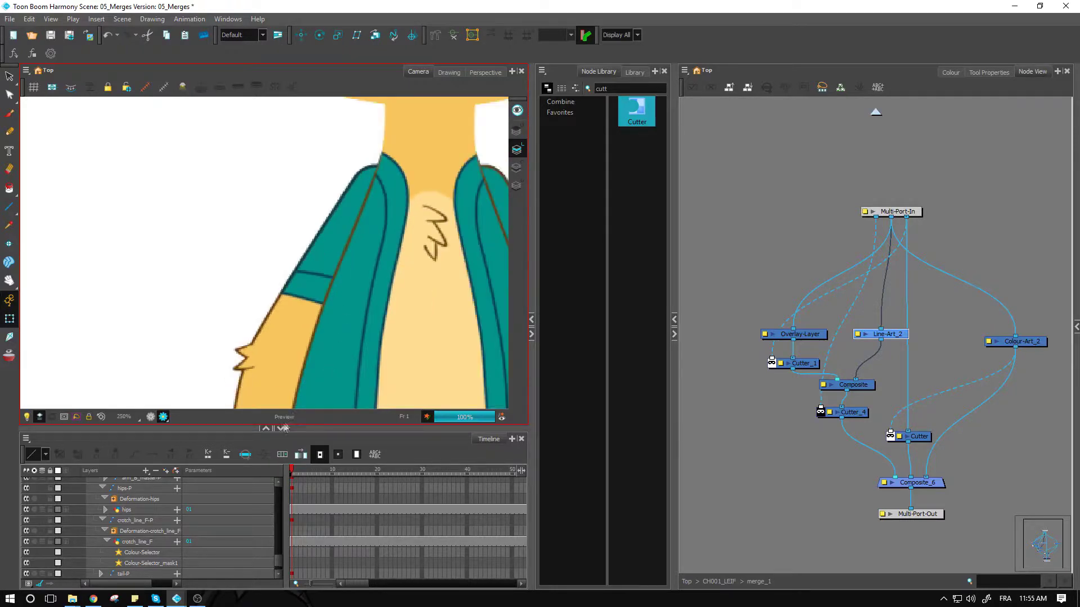
# Step: Move Composite and Cutter_4 lower to make room beneath Line-Art_2, and check the arm outline below the sleeve
pyautogui.click(925, 379)
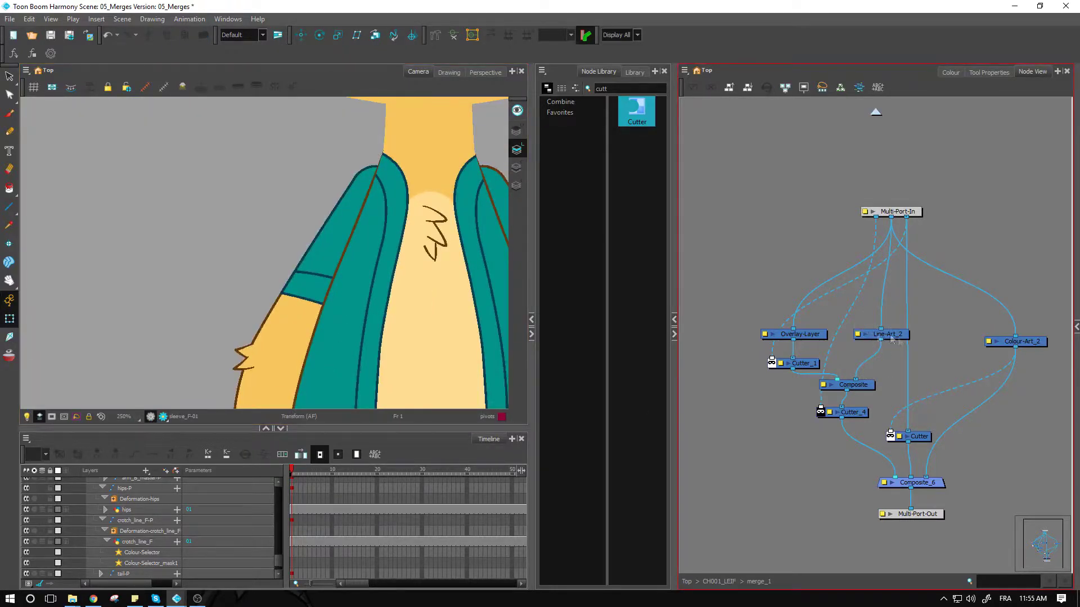
pyautogui.moveTo(886, 379); pyautogui.dragTo(843, 413)
pyautogui.click(483, 250)
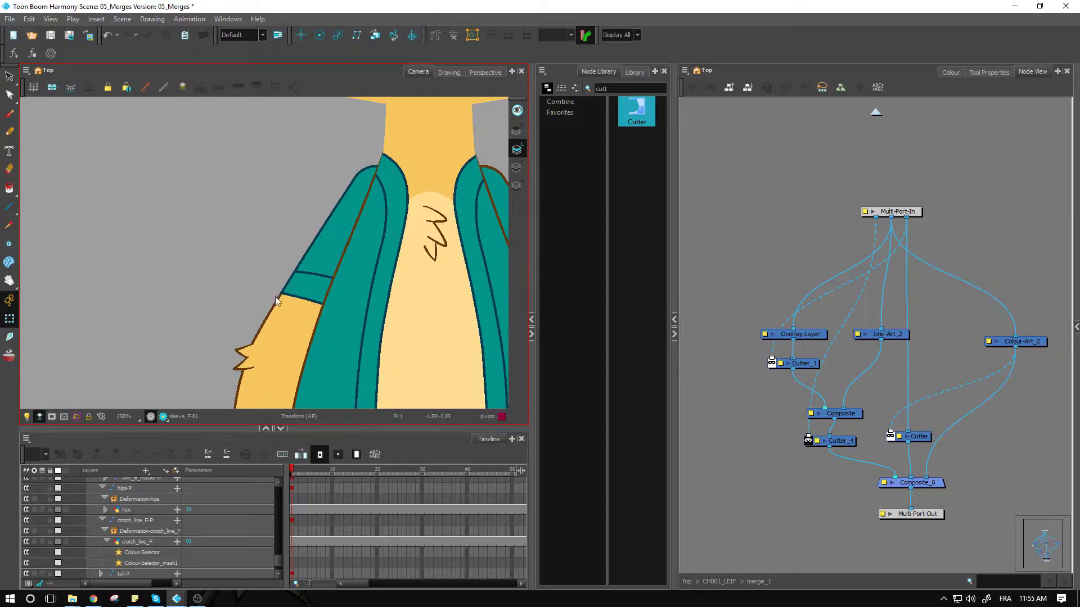
pyautogui.click(826, 374)
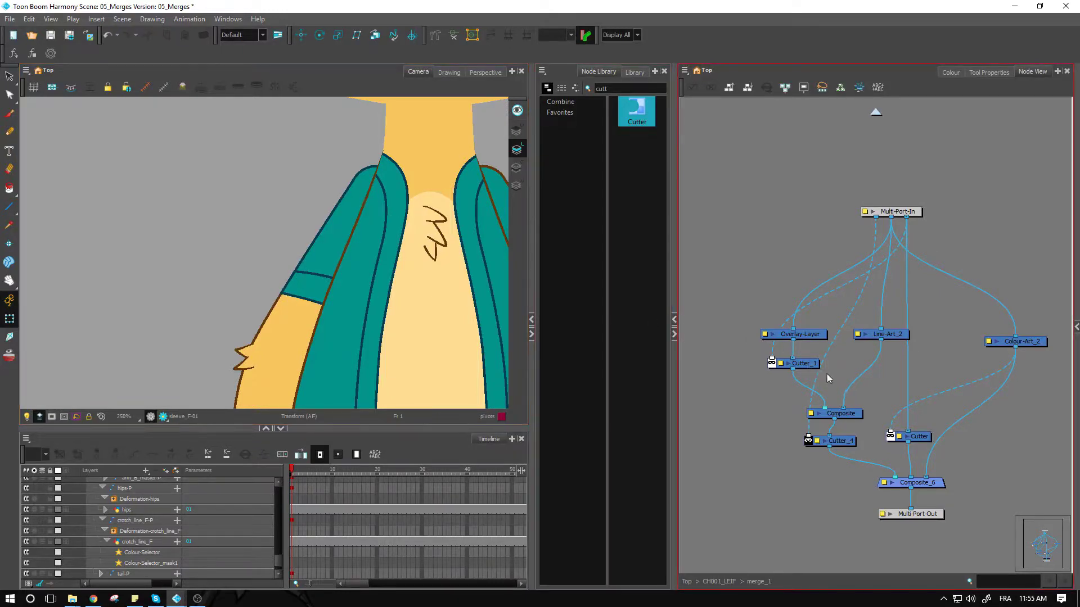
pyautogui.click(325, 285)
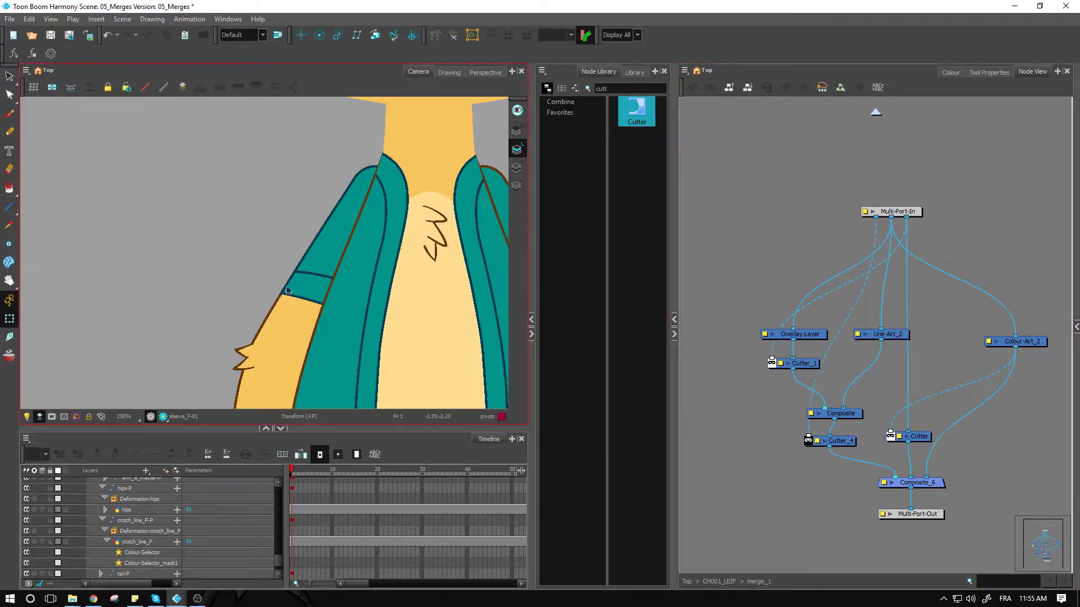
pyautogui.click(806, 388)
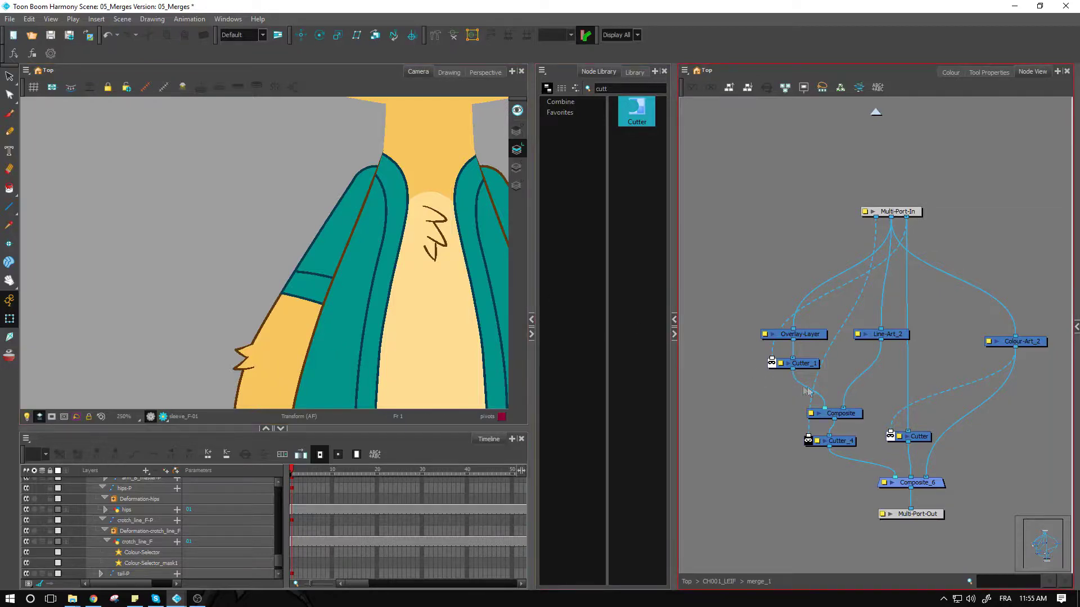
# Step: Duplicate Cutter_1 between Line-Art_2 and Composite, and connect its matte input to the sleeve output of Multi-Port-In
pyautogui.click(812, 367)
pyautogui.hotkey('ctrl', 'c')
pyautogui.hotkey('ctrl', 'v')
pyautogui.moveTo(869, 375)
pyautogui.mouseDown()
pyautogui.moveTo(889, 378)
pyautogui.moveTo(881, 372)
pyautogui.mouseUp()
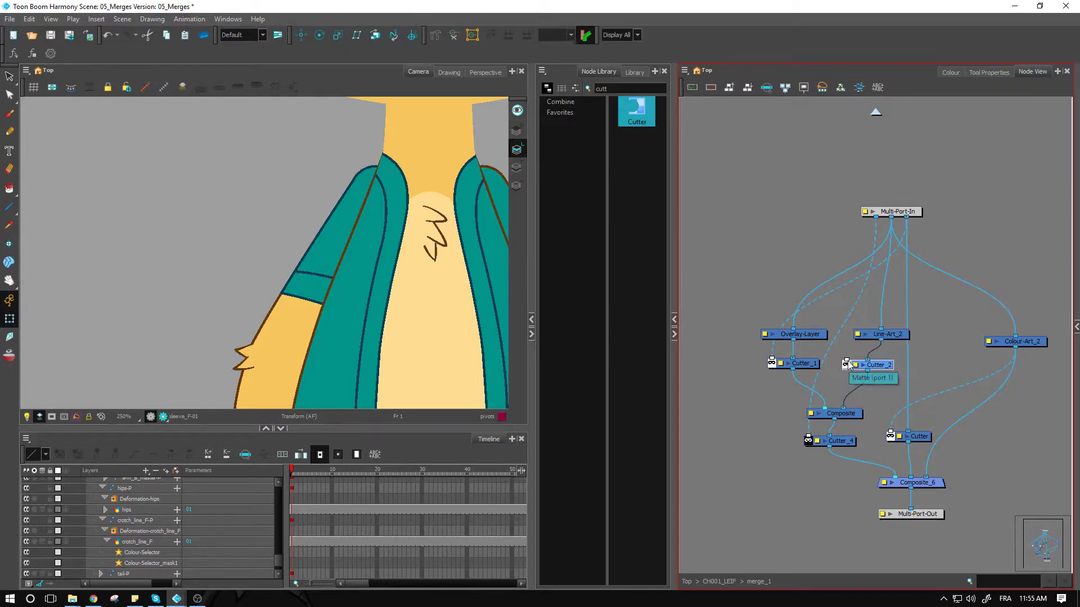
pyautogui.moveTo(906, 218)
pyautogui.mouseDown()
pyautogui.moveTo(884, 329)
pyautogui.moveTo(848, 365)
pyautogui.mouseUp()
# Step: Turn off the inversion of Cutter_2 so it cuts the sleeve area out of the arm's line art
pyautogui.click(307, 291)
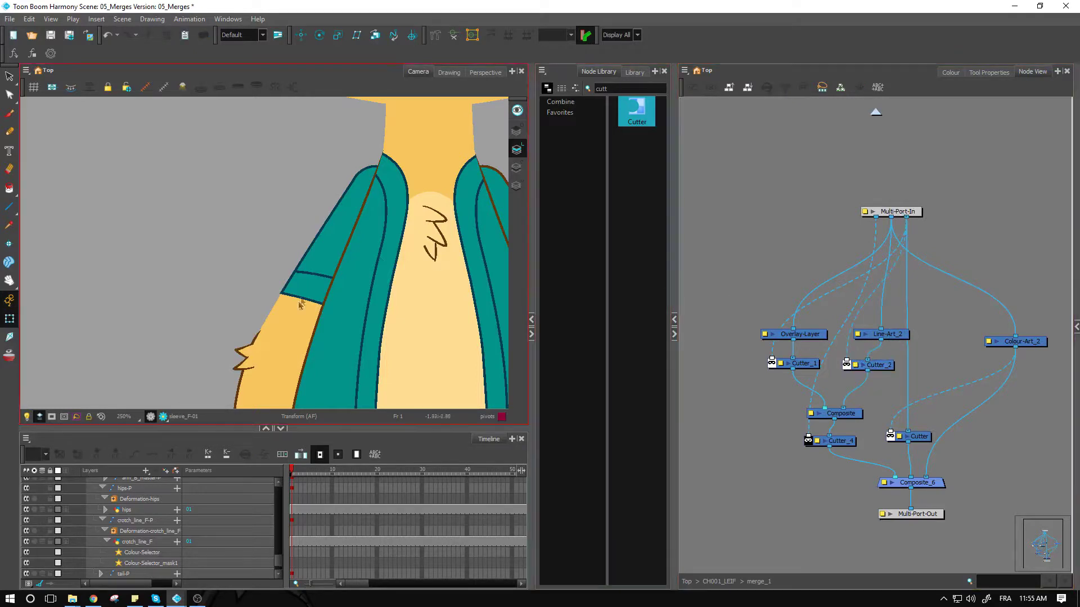
pyautogui.scroll(2, 308, 313)
pyautogui.click(898, 381)
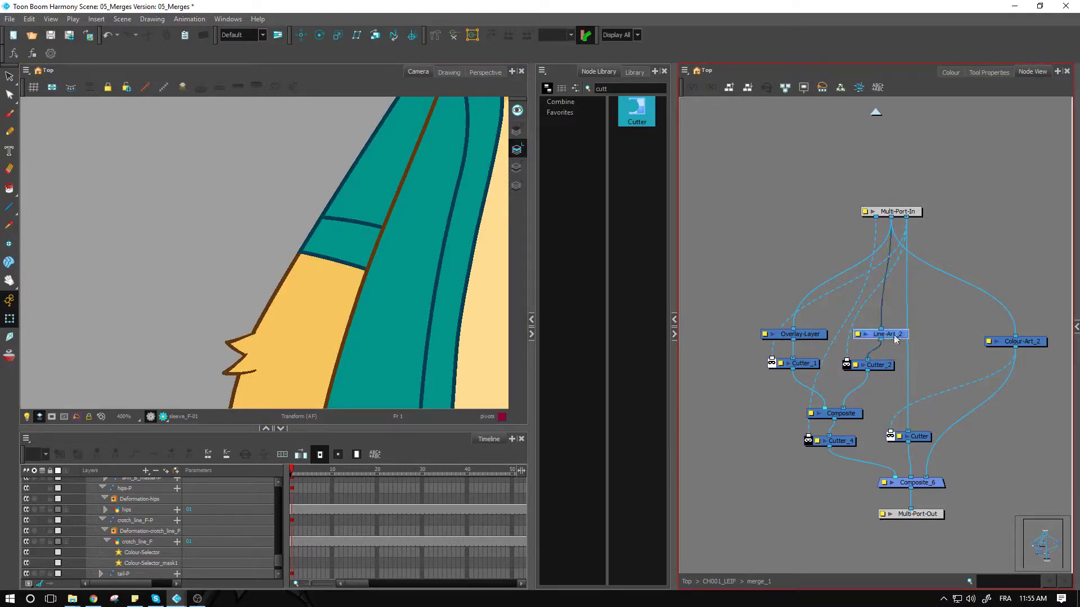
pyautogui.click(879, 366)
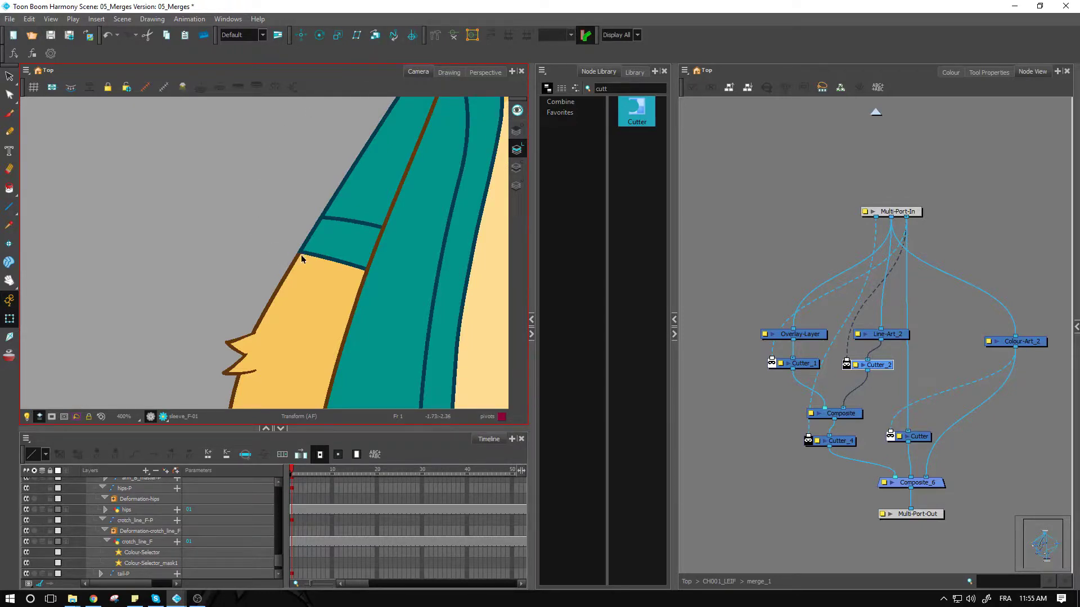
# Step: Examine the sleeve and arm outlines up close and across the whole torso in the camera
pyautogui.scroll(2, 300, 255)
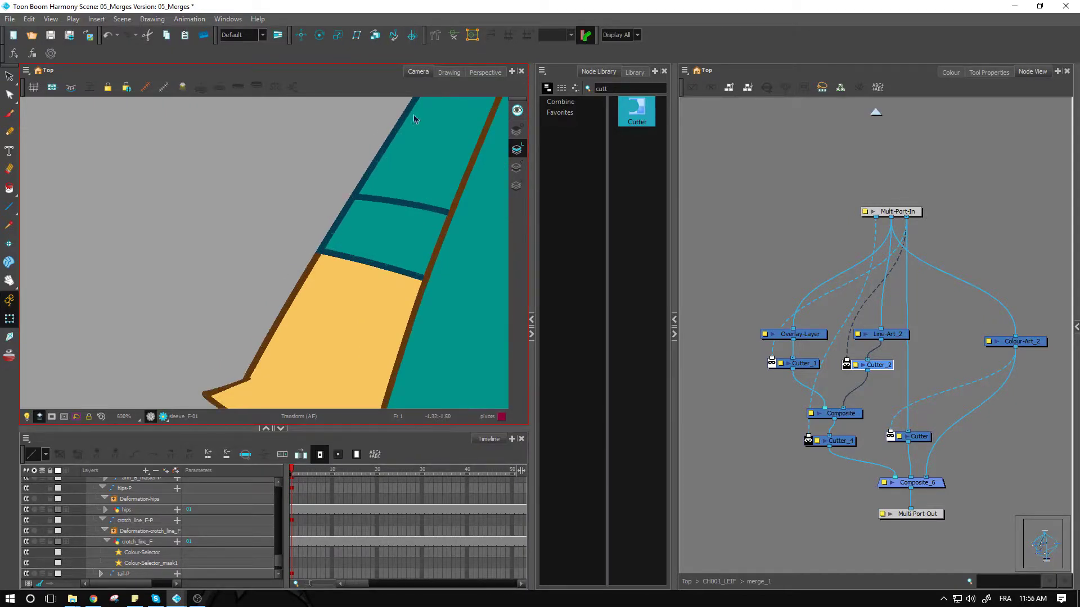
pyautogui.click(311, 214)
pyautogui.scroll(-5, 312, 214)
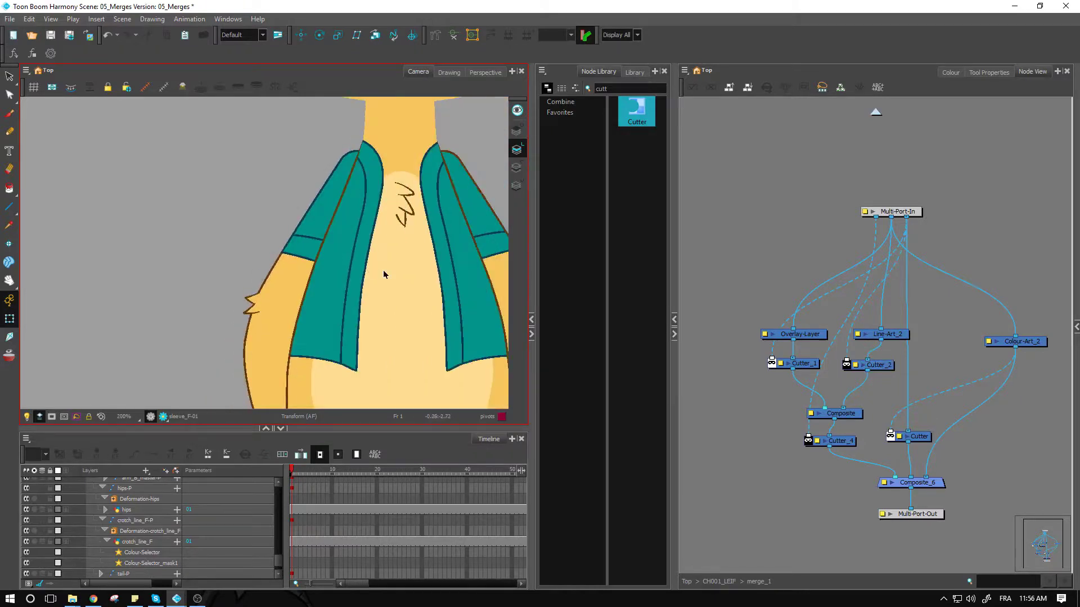
pyautogui.scroll(-1, 383, 274)
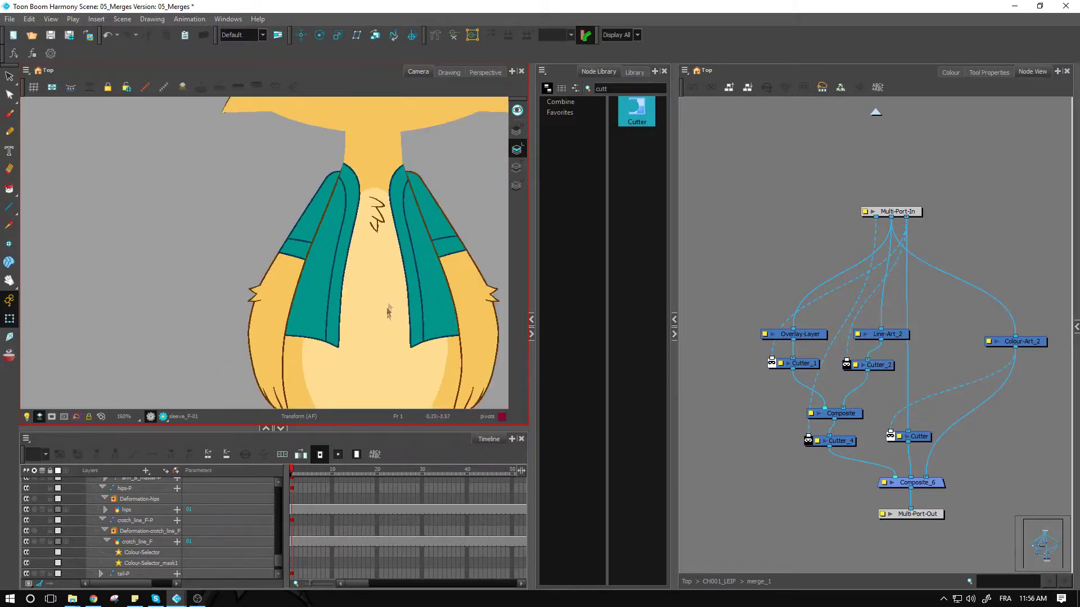
pyautogui.moveTo(312, 181); pyautogui.dragTo(199, 218)
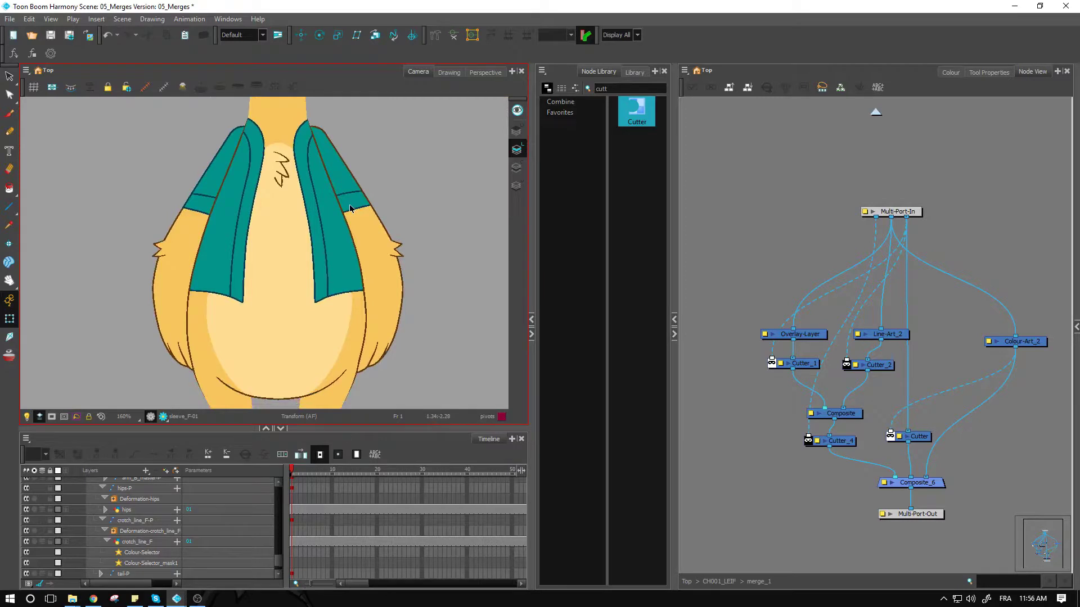
# Step: Leave merge_1 and locate the vest_F drawing's node and its connections down to merge_6 in CH001_LEIF
pyautogui.click(218, 255)
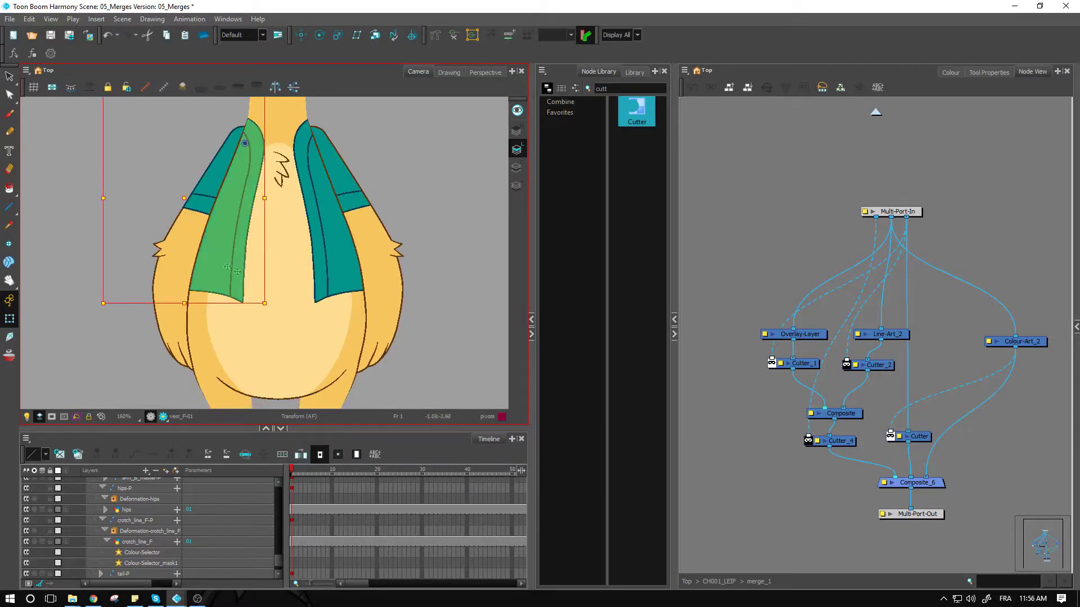
pyautogui.click(896, 380)
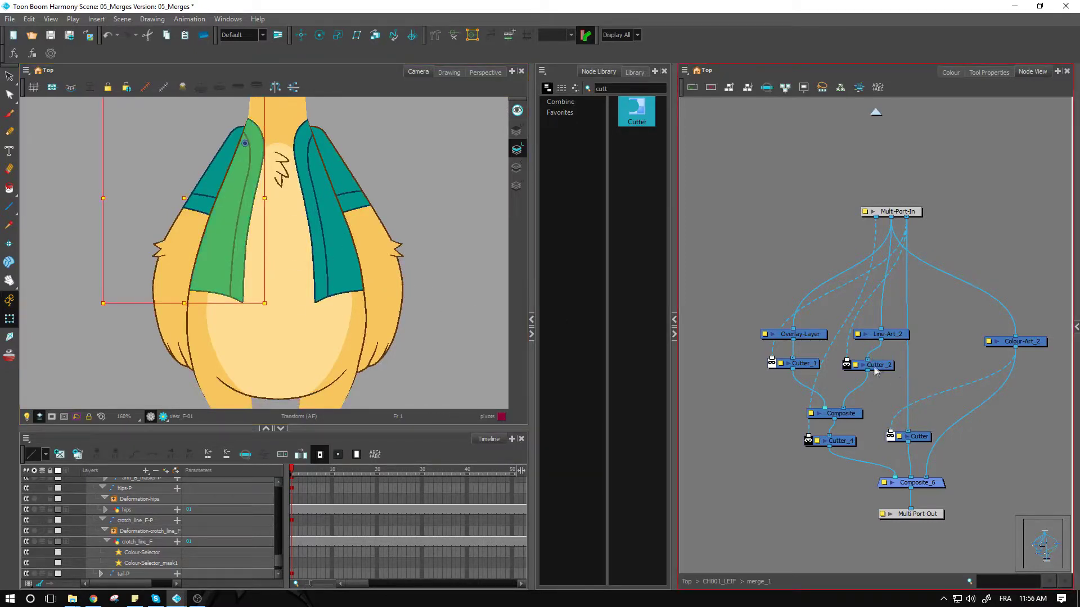
pyautogui.hotkey('ctrl', 'shift', 'Return')
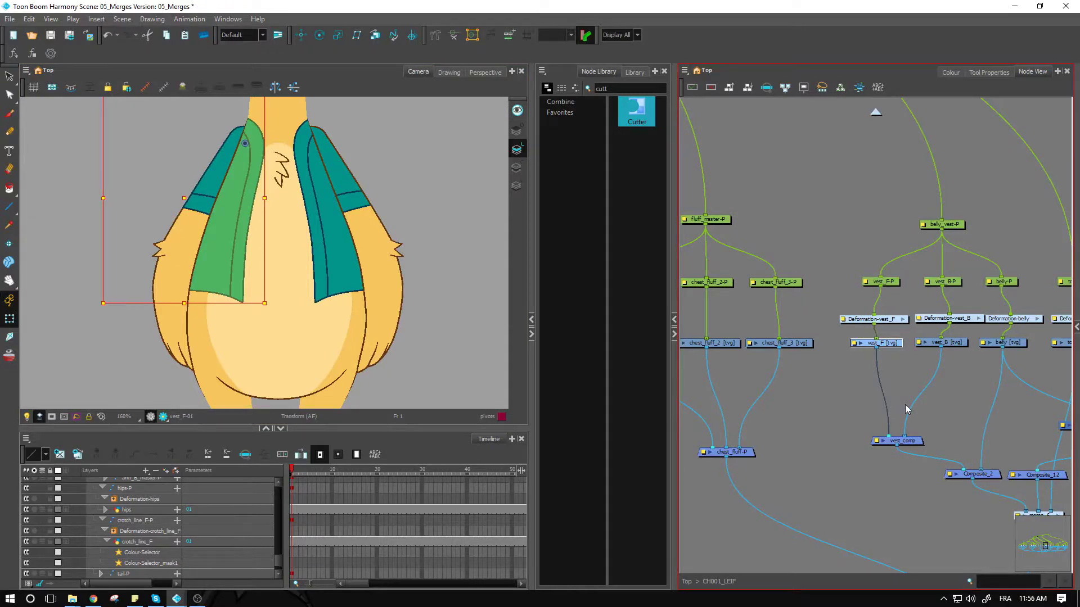
pyautogui.click(903, 405)
pyautogui.moveTo(984, 445); pyautogui.dragTo(810, 369)
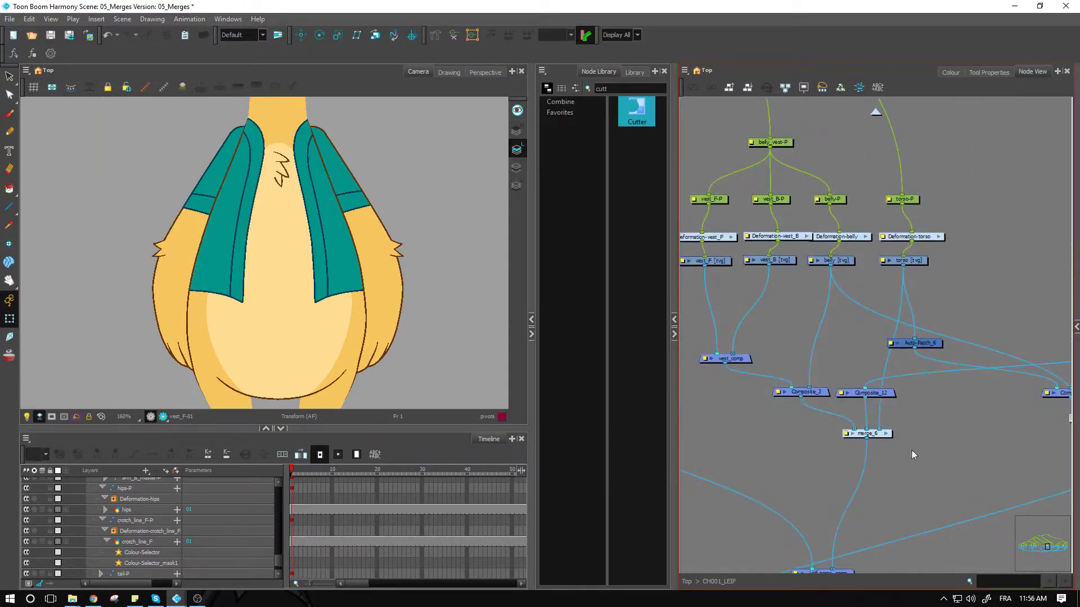
# Step: Identify the belly, vest_B and vest_F nodes, and reposition vest_comp and Composite_2 above merge_6
pyautogui.click(831, 264)
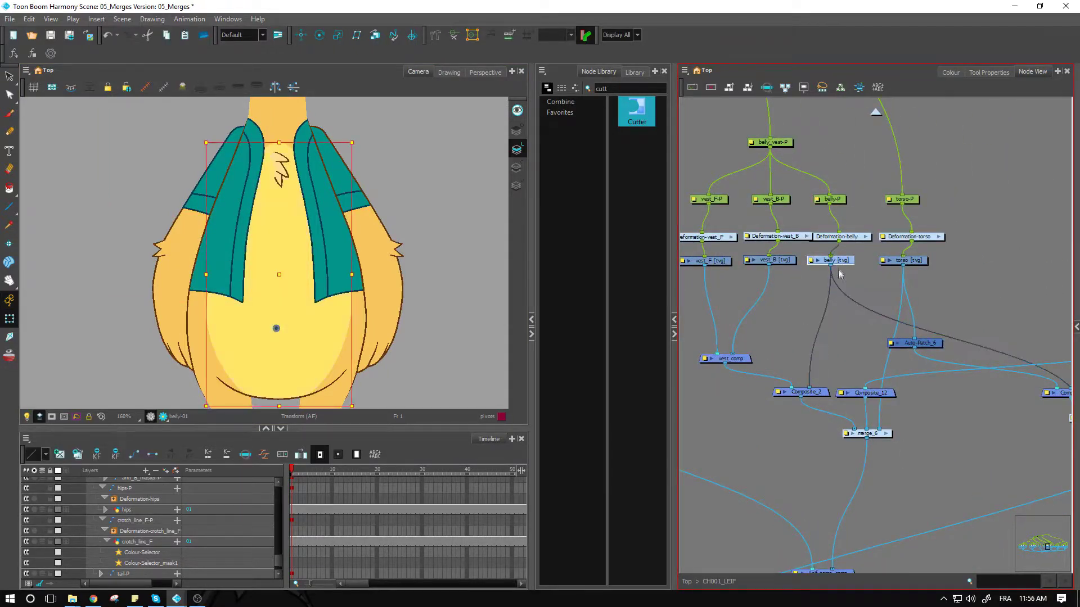
pyautogui.click(778, 259)
pyautogui.click(723, 262)
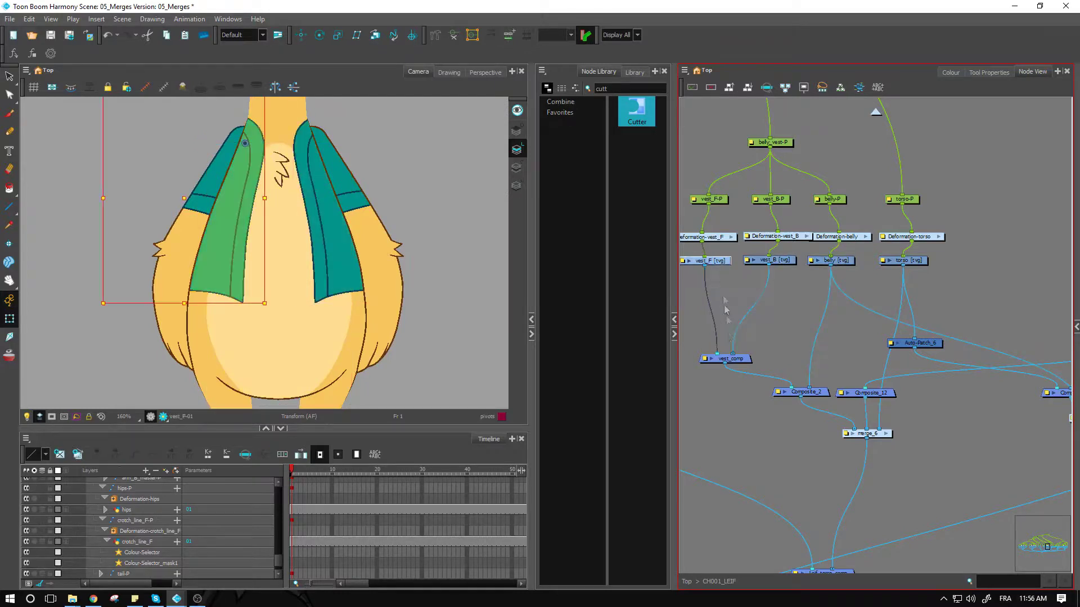
pyautogui.moveTo(747, 362); pyautogui.dragTo(759, 363)
pyautogui.moveTo(831, 397)
pyautogui.mouseDown()
pyautogui.moveTo(801, 391)
pyautogui.moveTo(821, 398)
pyautogui.mouseUp()
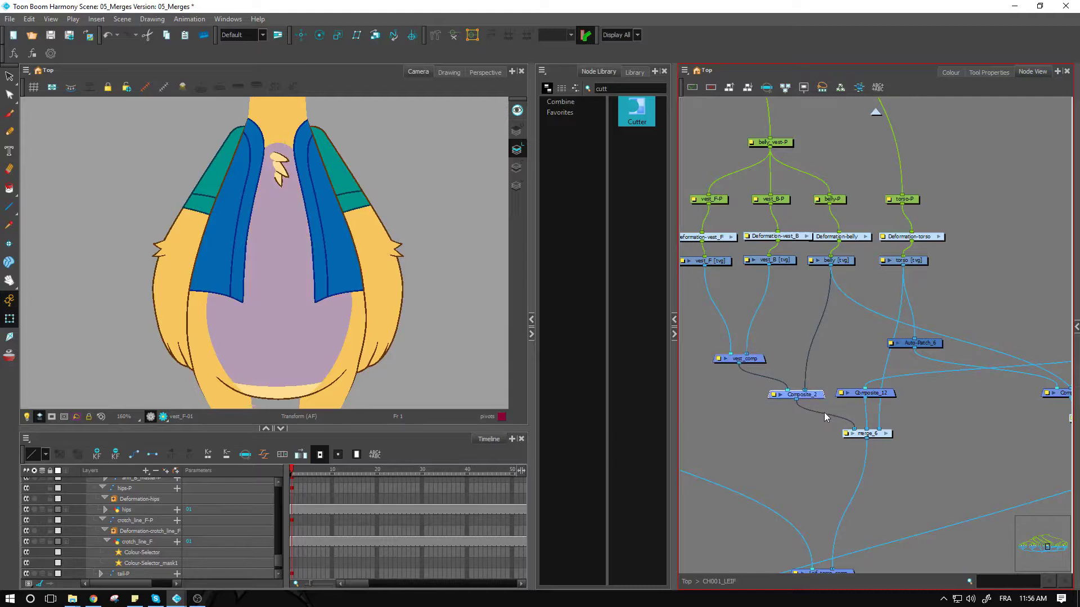
# Step: Open the merge_6 group and spread out its Multi-Port-In and Cutter nodes
pyautogui.click(886, 434)
pyautogui.click(837, 180)
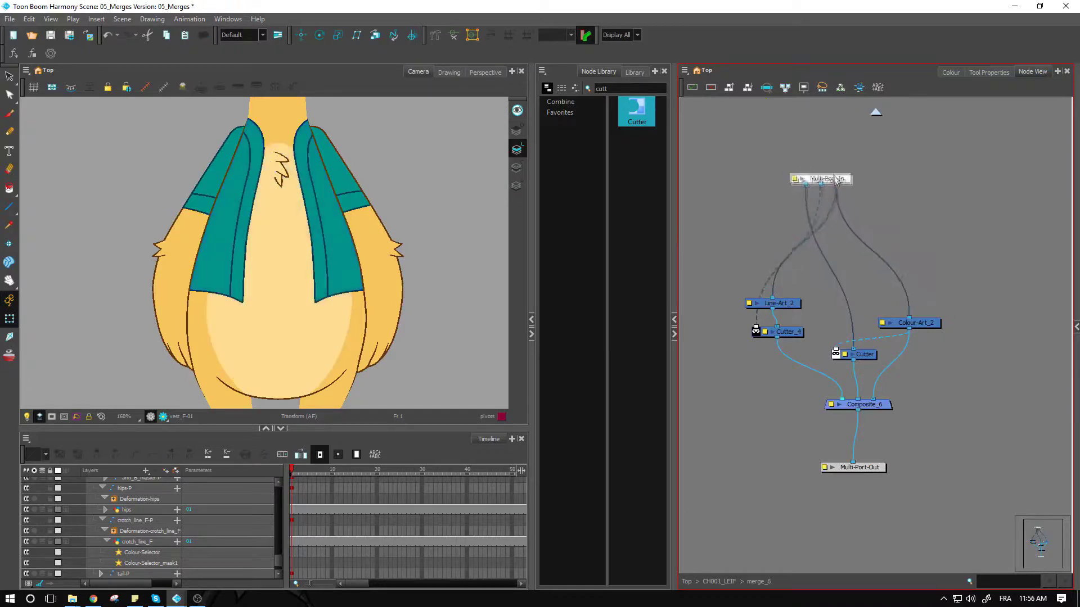
pyautogui.moveTo(837, 180); pyautogui.dragTo(826, 164)
pyautogui.moveTo(867, 358); pyautogui.dragTo(863, 360)
pyautogui.click(909, 329)
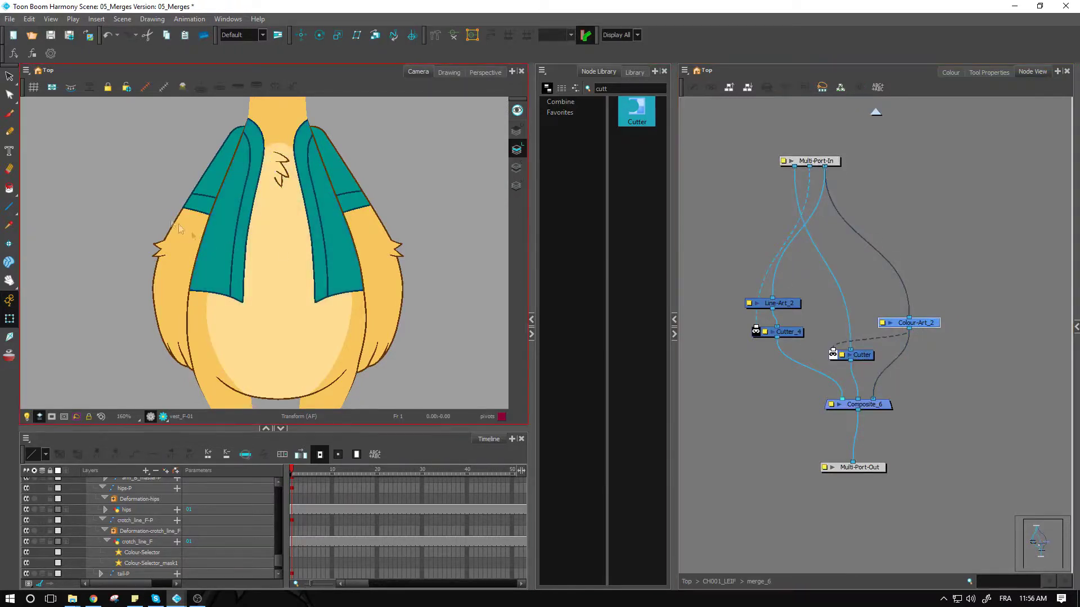
# Step: Inspect the two vest halves and the belly in the camera, and return to the CH001_LEIF group
pyautogui.click(304, 166)
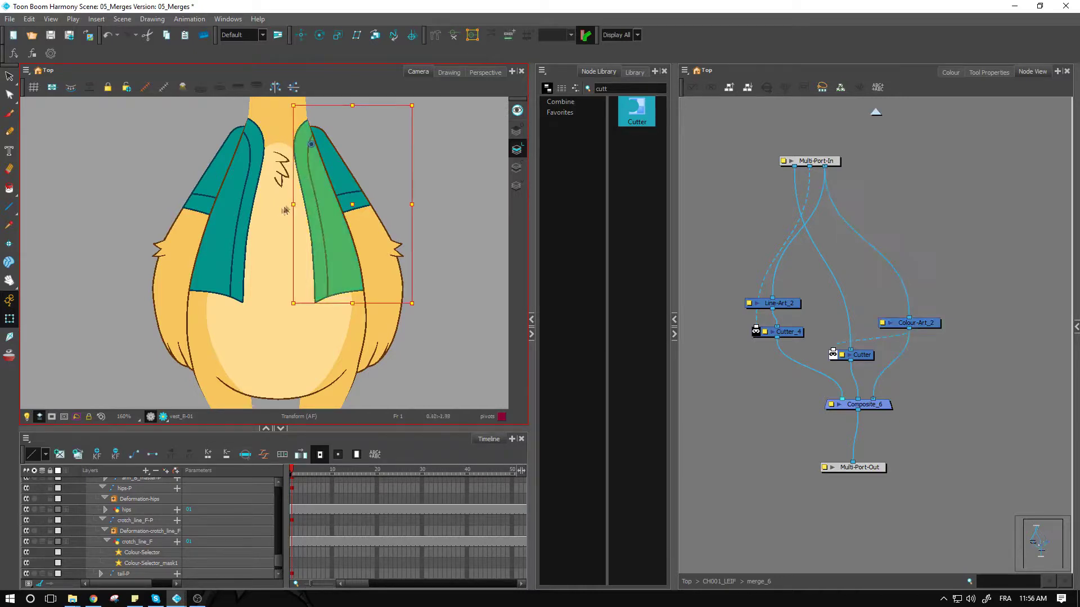
pyautogui.click(243, 217)
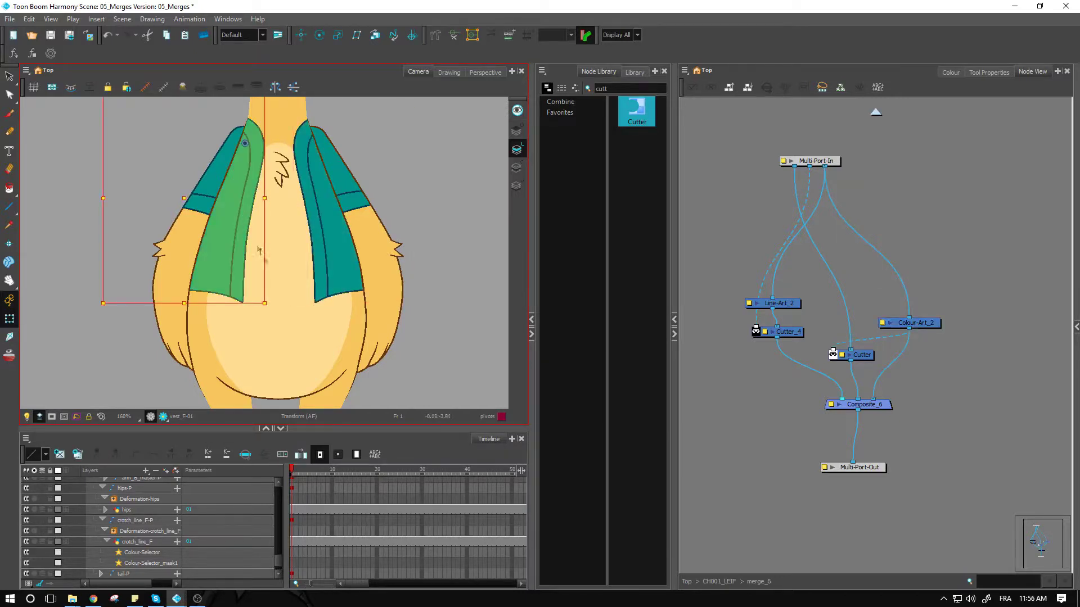
pyautogui.click(291, 305)
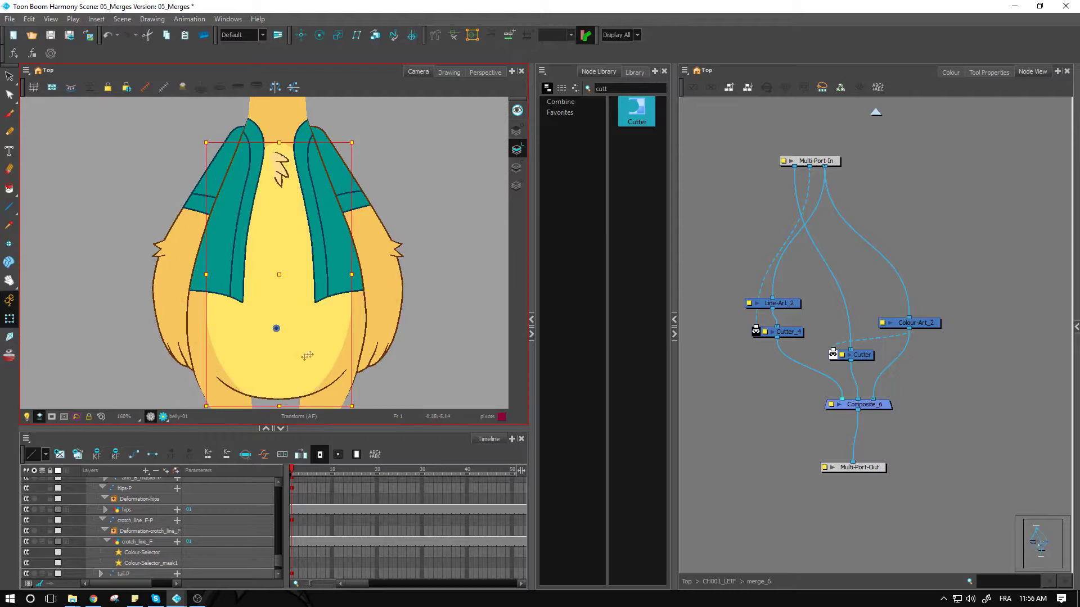
pyautogui.click(747, 569)
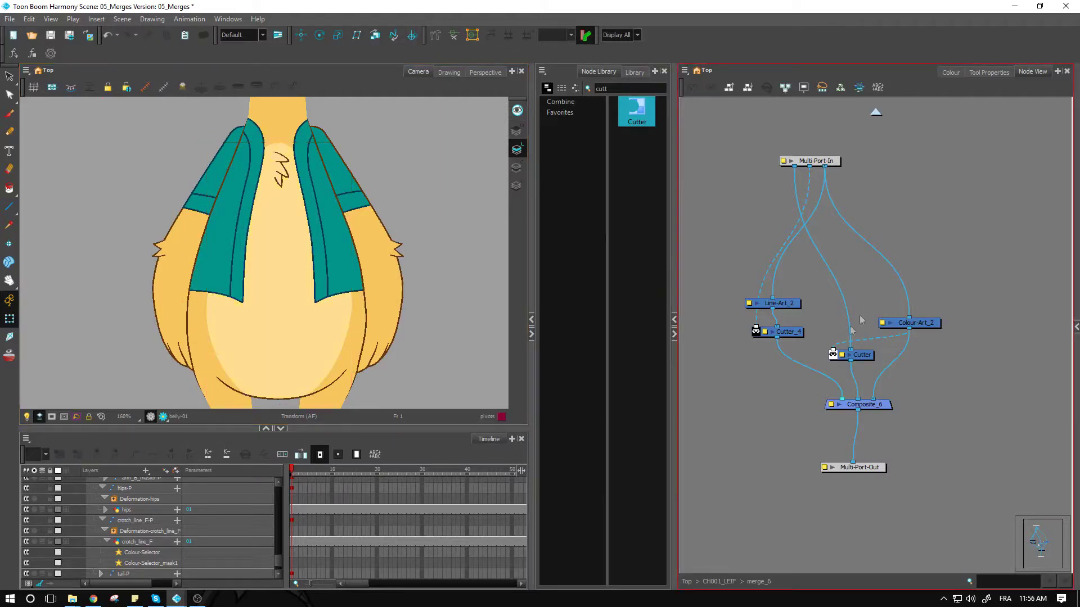
pyautogui.click(719, 582)
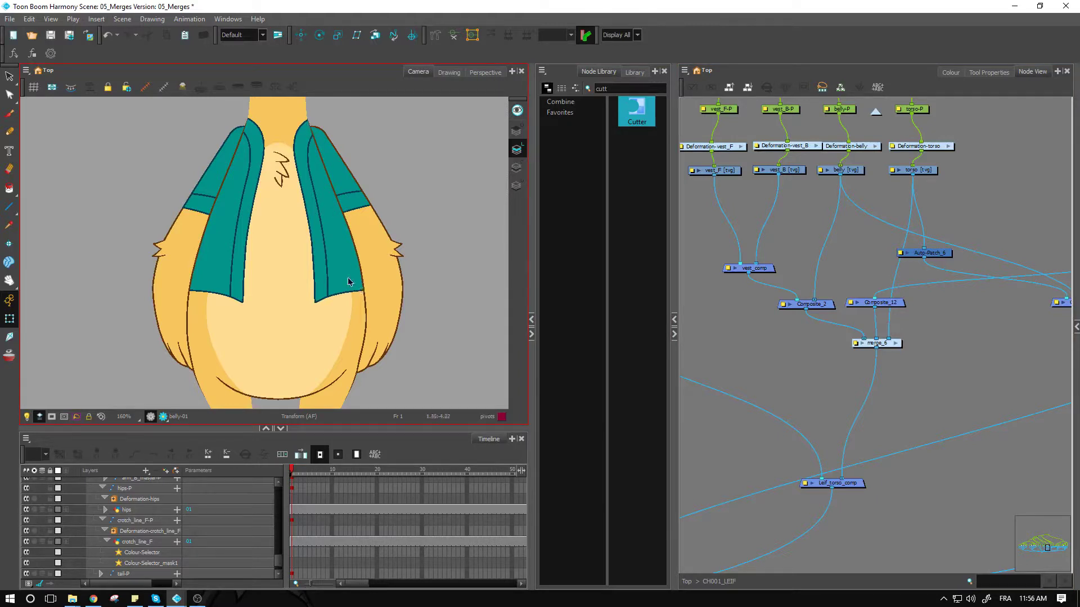
# Step: Reconnect vest_comp from Composite_2 to a new first input on merge_6, and move merge_6 beneath the composites
pyautogui.click(727, 269)
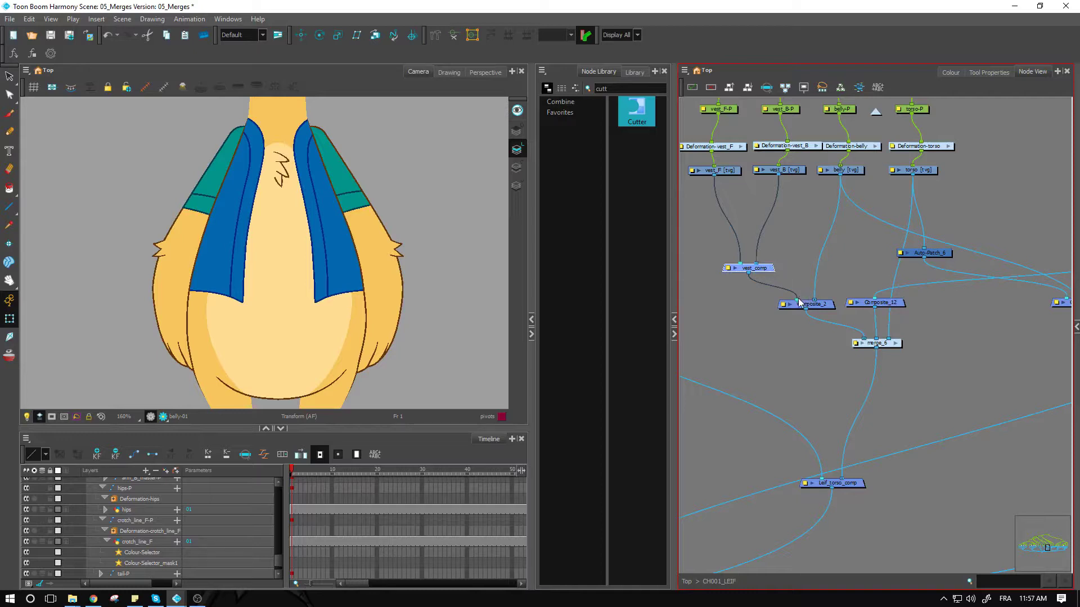
pyautogui.moveTo(799, 304); pyautogui.dragTo(852, 344)
pyautogui.moveTo(853, 345); pyautogui.dragTo(835, 357)
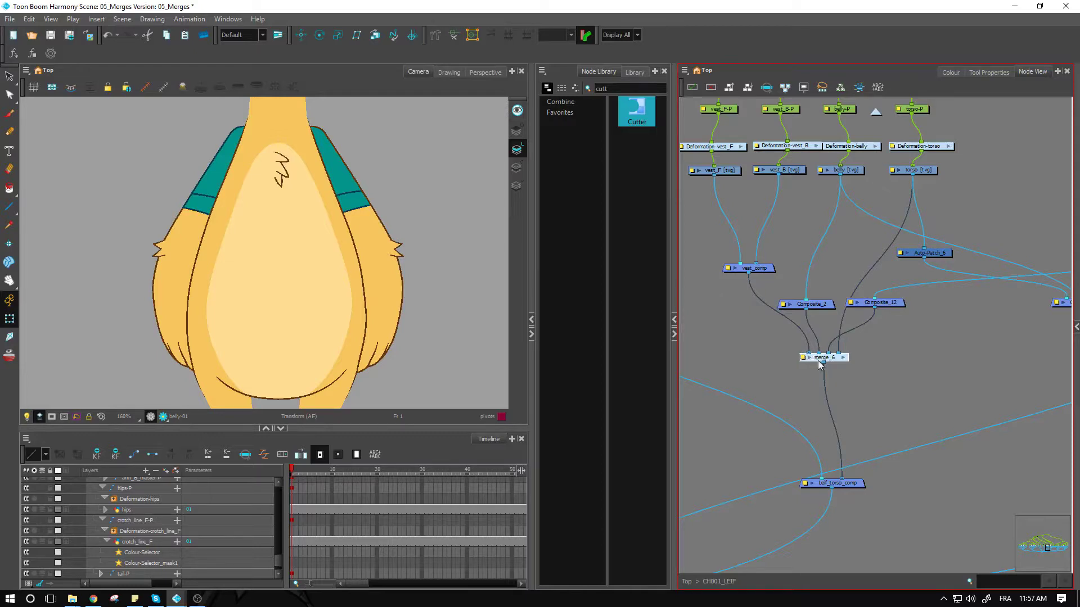
# Step: Open merge_6, move Multi-Port-In higher to inspect its new vest port, and return to CH001_LEIF
pyautogui.click(869, 379)
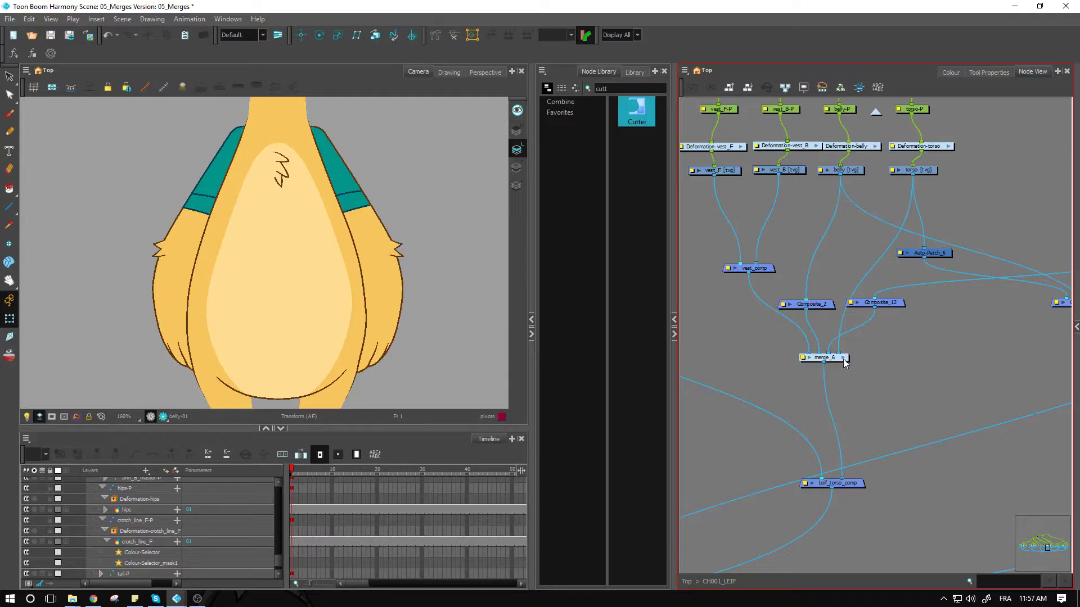
pyautogui.click(843, 359)
pyautogui.moveTo(804, 169); pyautogui.dragTo(753, 148)
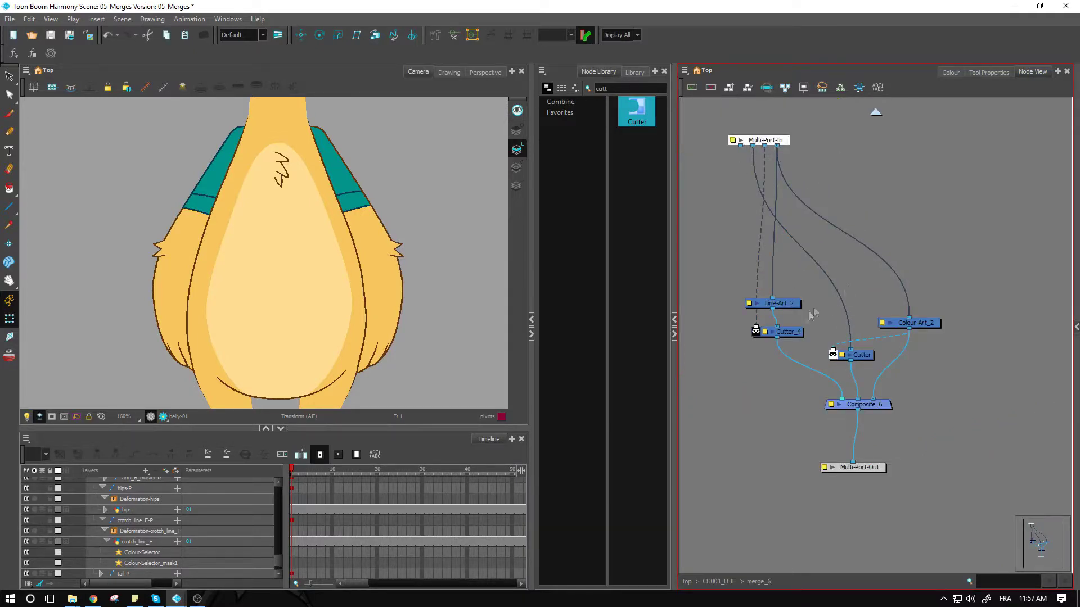
pyautogui.click(718, 582)
# Step: Ungroup merge_6 within CH001_LEIF
pyautogui.click(888, 344)
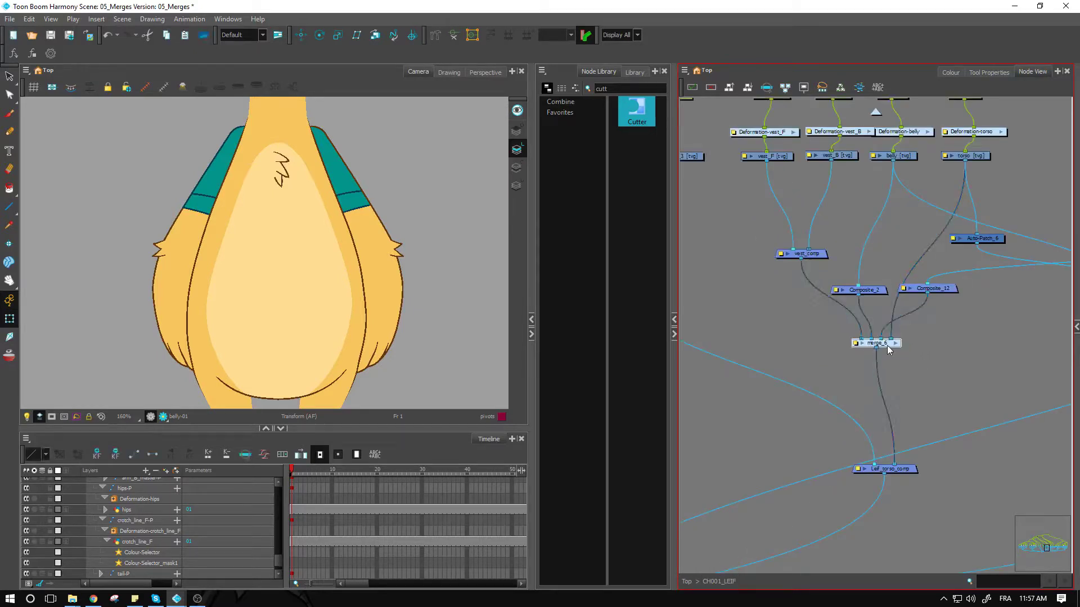
pyautogui.rightClick(889, 344)
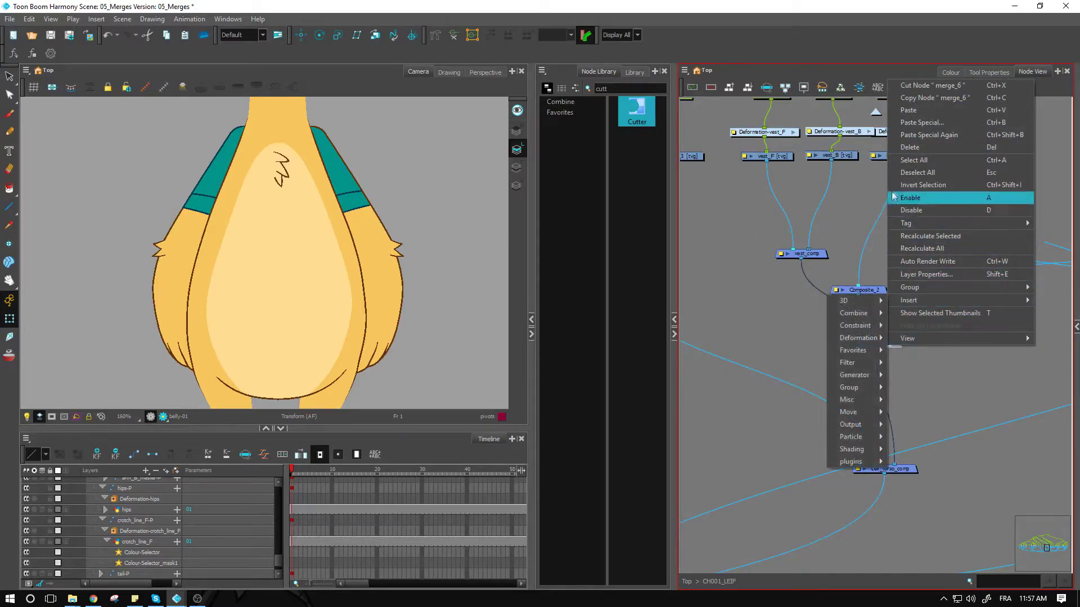
pyautogui.moveTo(957, 285)
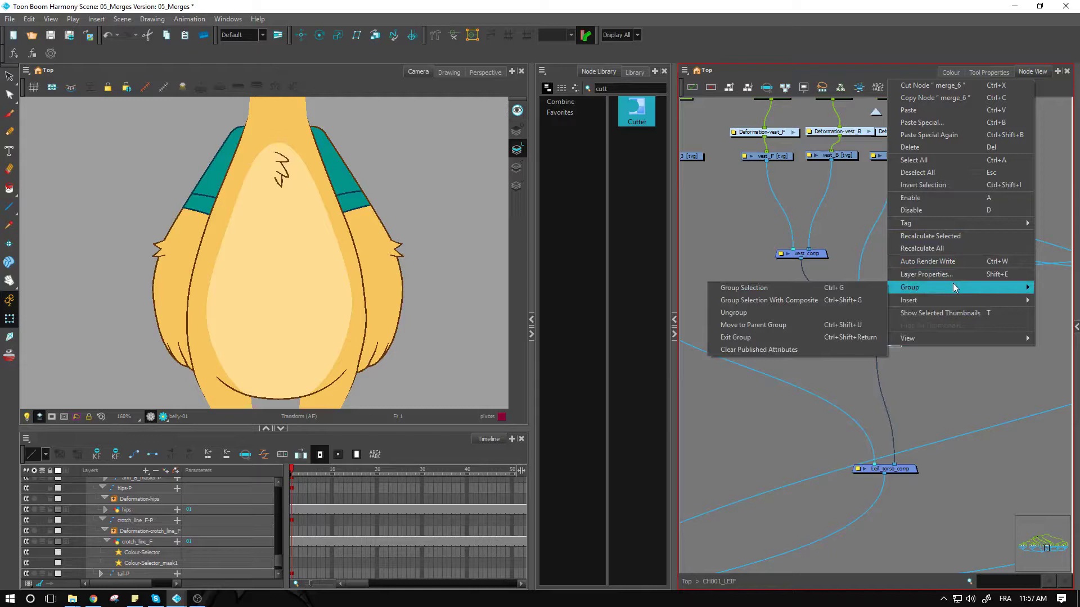
pyautogui.click(770, 313)
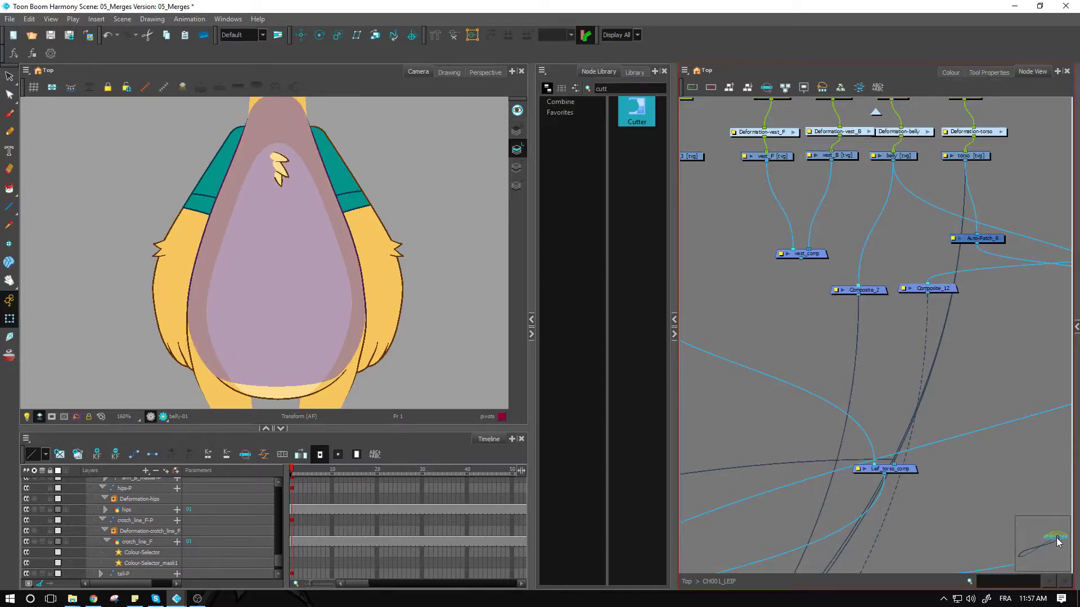
# Step: Move the ungrouped merge_6 nodes up beneath Composite_2 and Composite_12, directly above the torso comp
pyautogui.moveTo(1057, 541); pyautogui.dragTo(1032, 560)
pyautogui.click(1017, 556)
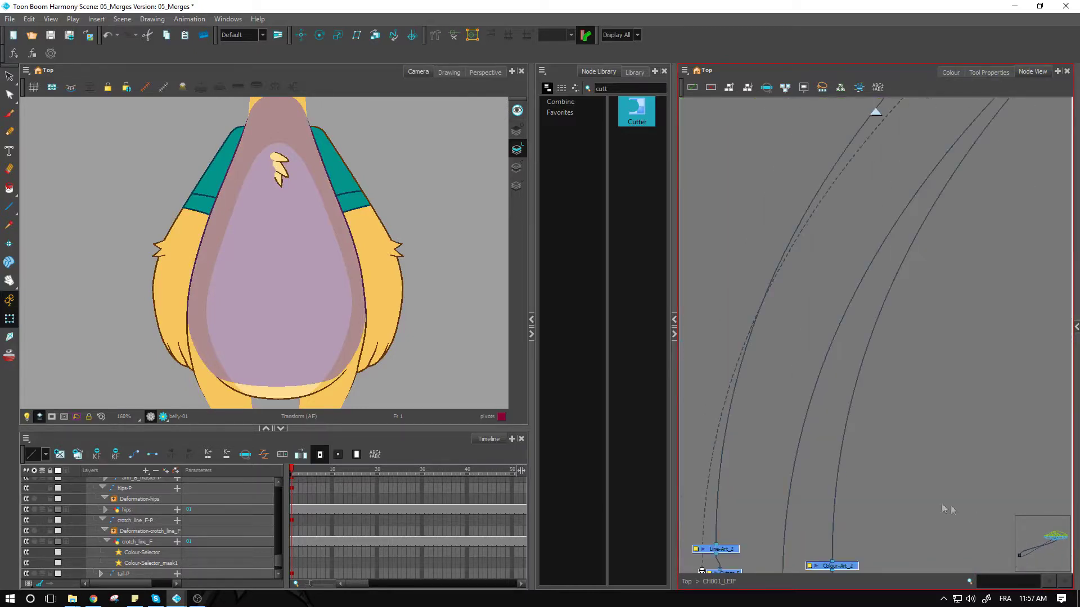
pyautogui.moveTo(856, 504); pyautogui.dragTo(883, 394)
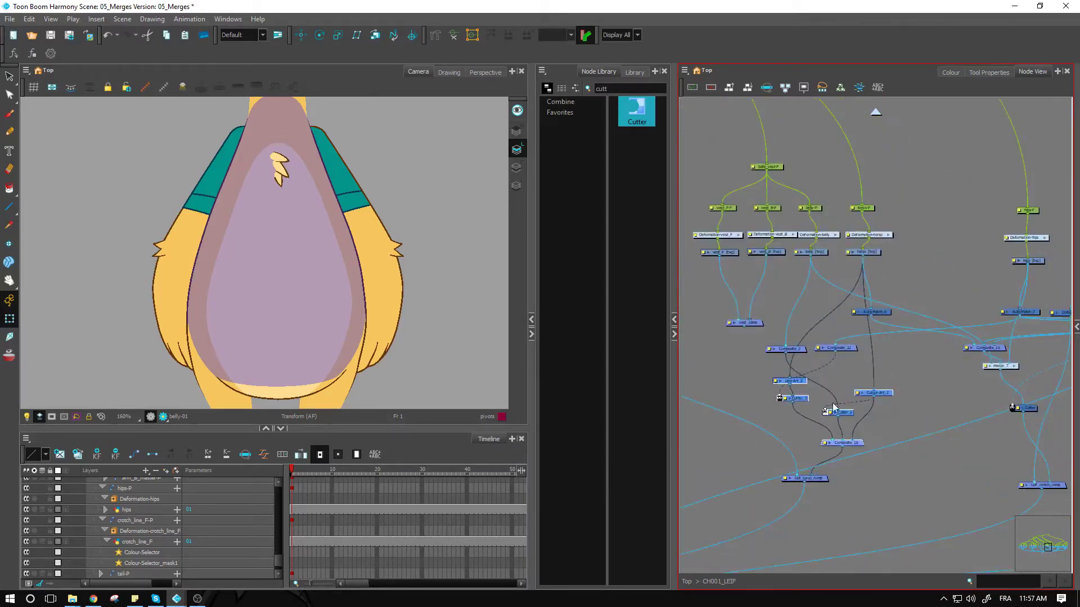
pyautogui.scroll(1, 885, 392)
pyautogui.click(906, 390)
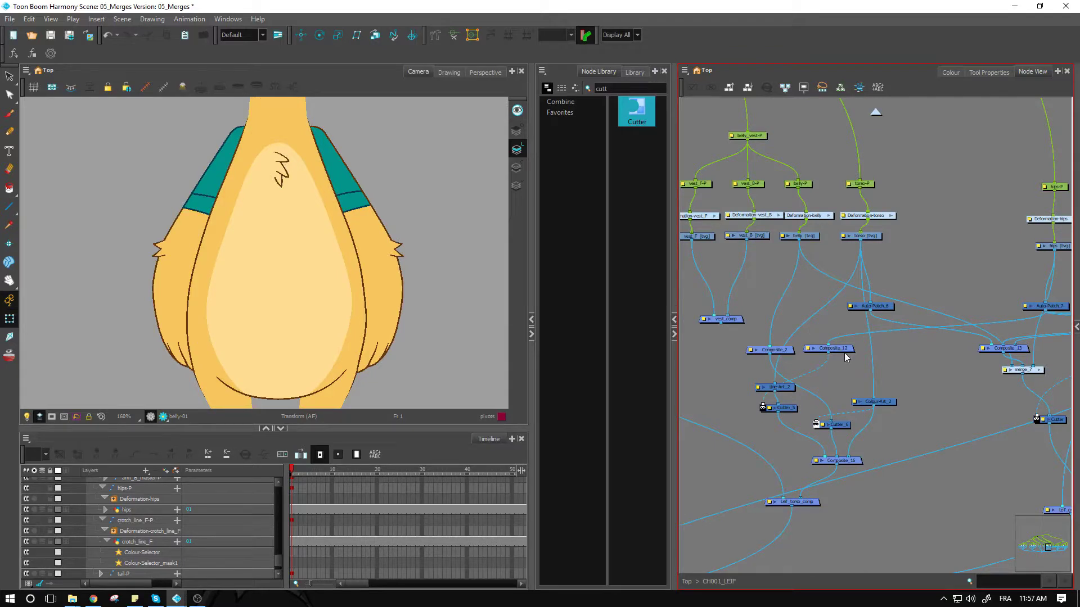
# Step: Rearrange Composite_12 to the left of Composite_2, and move Auto-Patch_6 up beside the torso drawing
pyautogui.moveTo(843, 355)
pyautogui.mouseDown()
pyautogui.moveTo(761, 361)
pyautogui.moveTo(856, 360)
pyautogui.mouseUp()
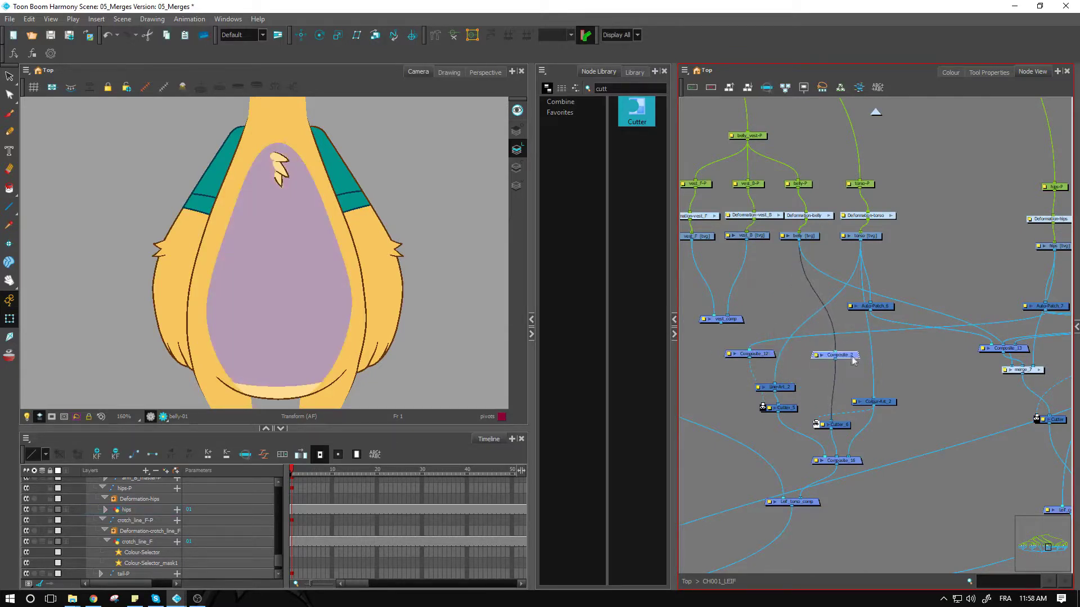
pyautogui.moveTo(764, 358); pyautogui.dragTo(776, 357)
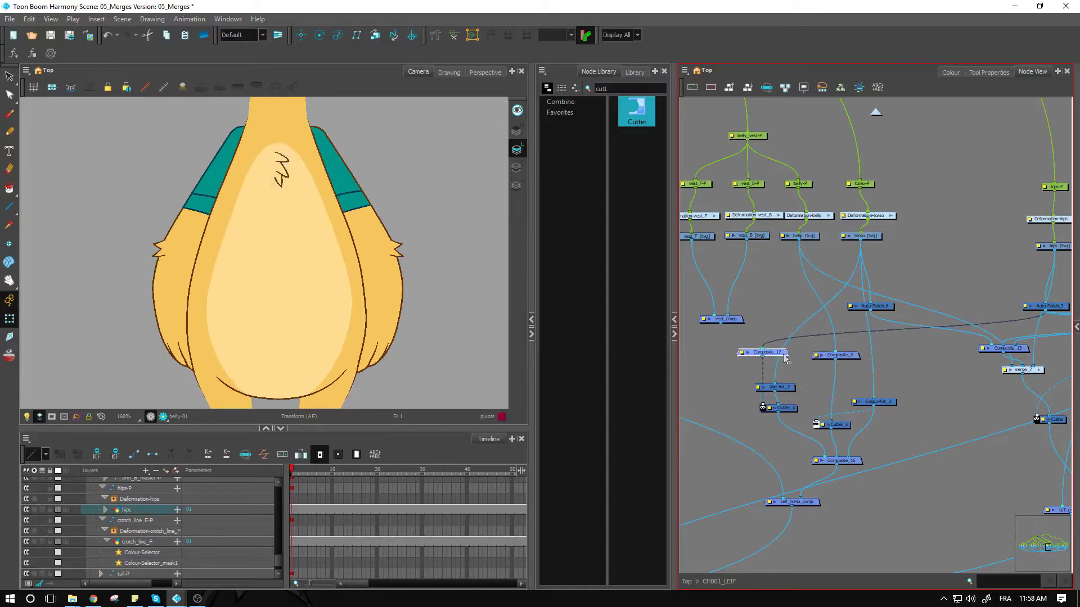
pyautogui.moveTo(857, 358); pyautogui.dragTo(858, 354)
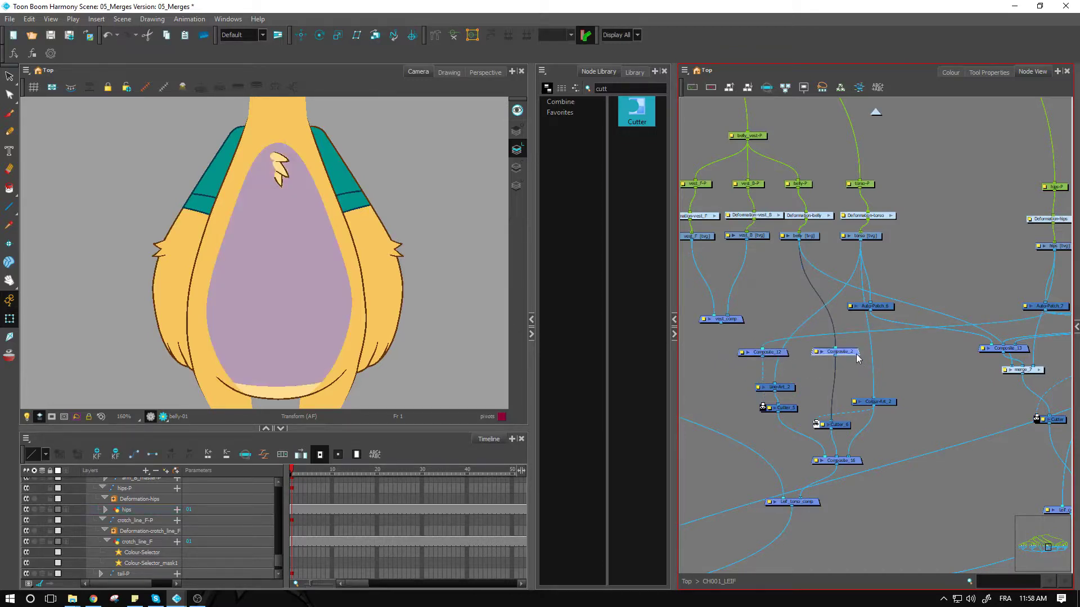
pyautogui.click(891, 306)
pyautogui.moveTo(895, 308); pyautogui.dragTo(915, 263)
pyautogui.click(772, 325)
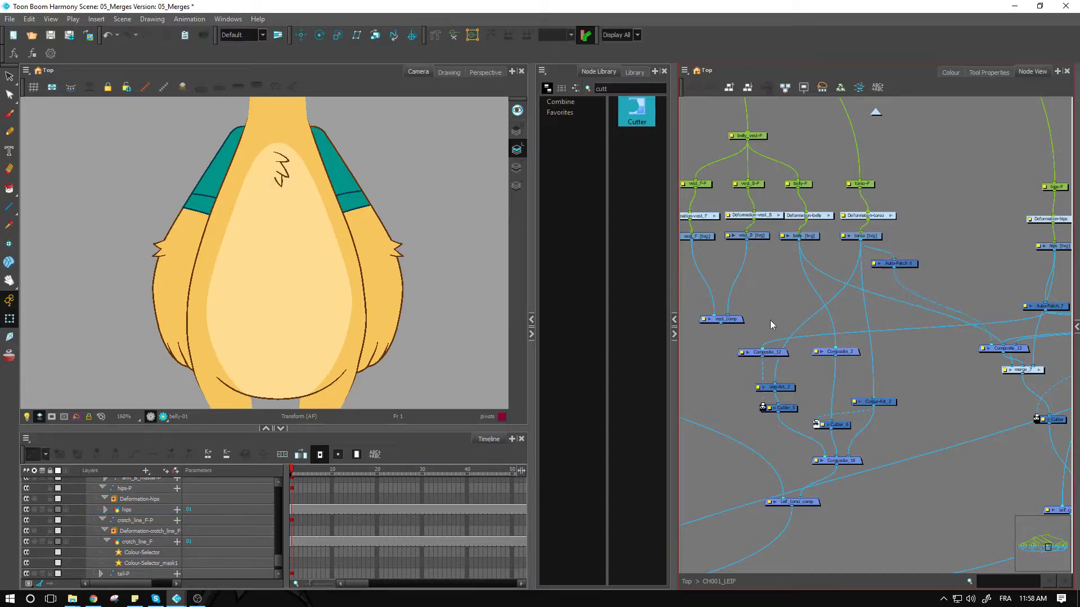
# Step: Shift Composite_12, Line-Art_2 and its cutter left beneath vest_comp
pyautogui.click(731, 320)
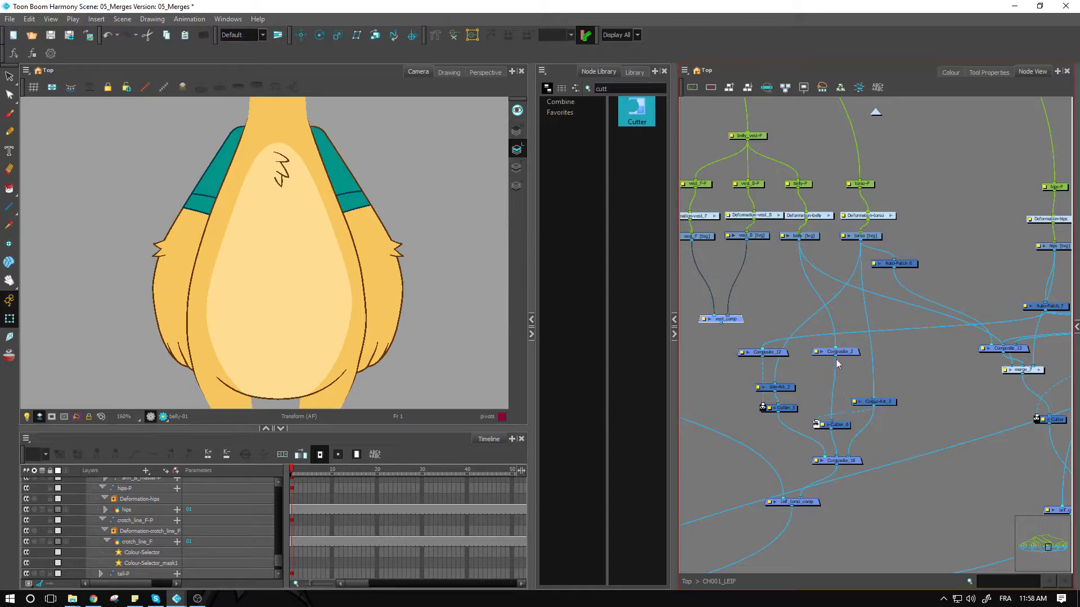
pyautogui.click(836, 425)
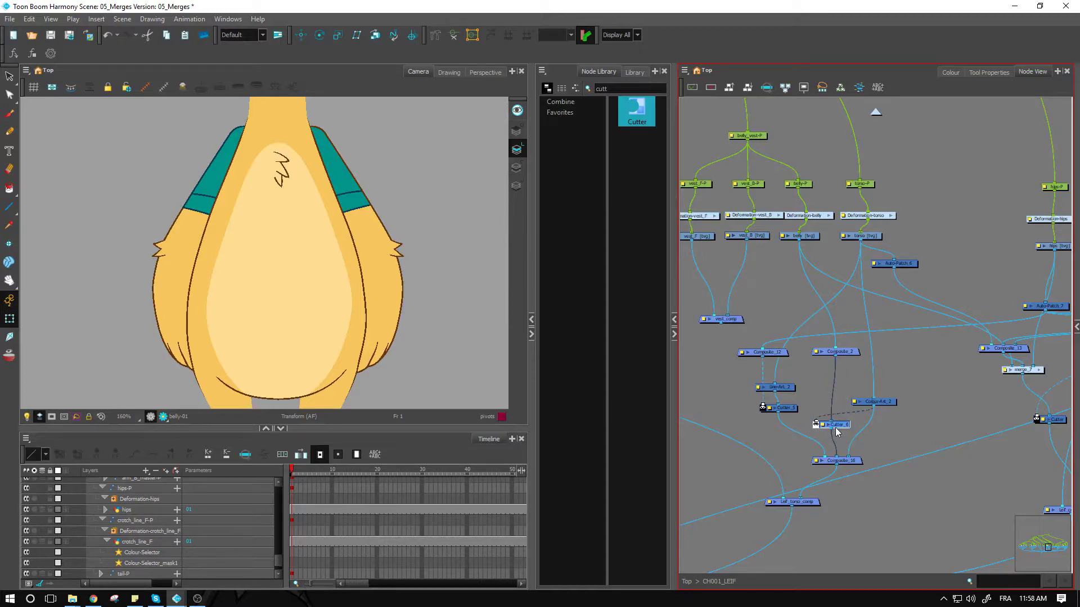
pyautogui.moveTo(799, 423); pyautogui.dragTo(747, 356)
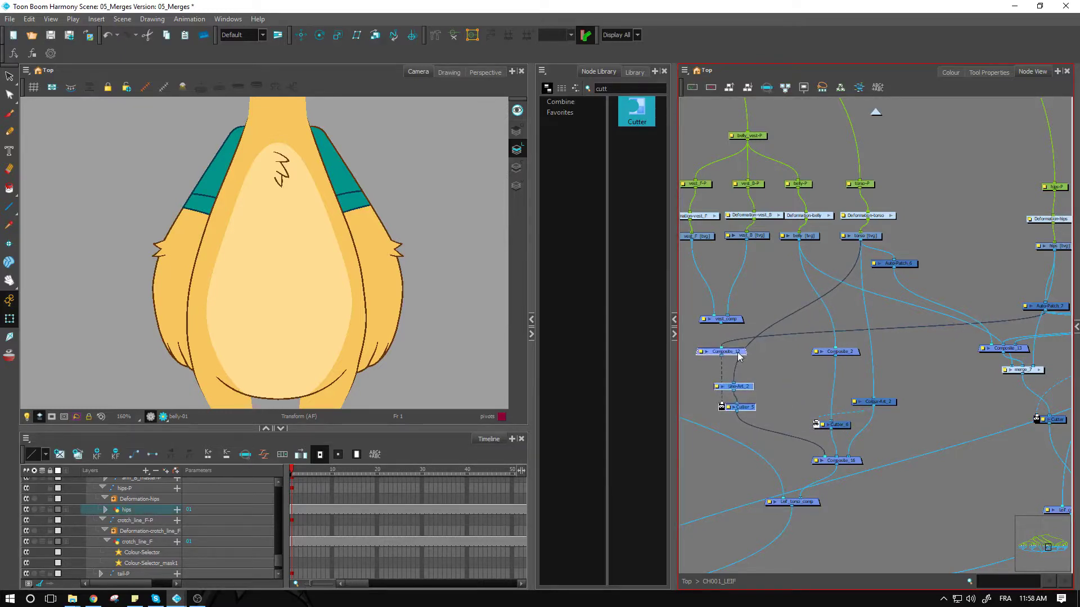
pyautogui.click(796, 377)
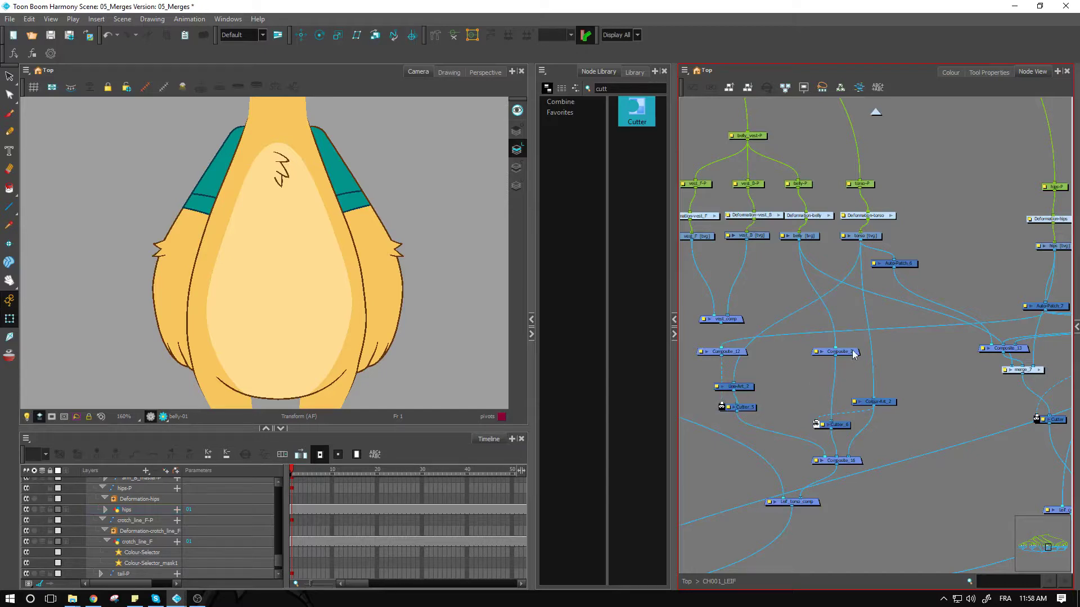
# Step: Lower Composite_2 to just above its cutter and connect vest_comp to a new first input on it
pyautogui.moveTo(854, 354); pyautogui.dragTo(848, 388)
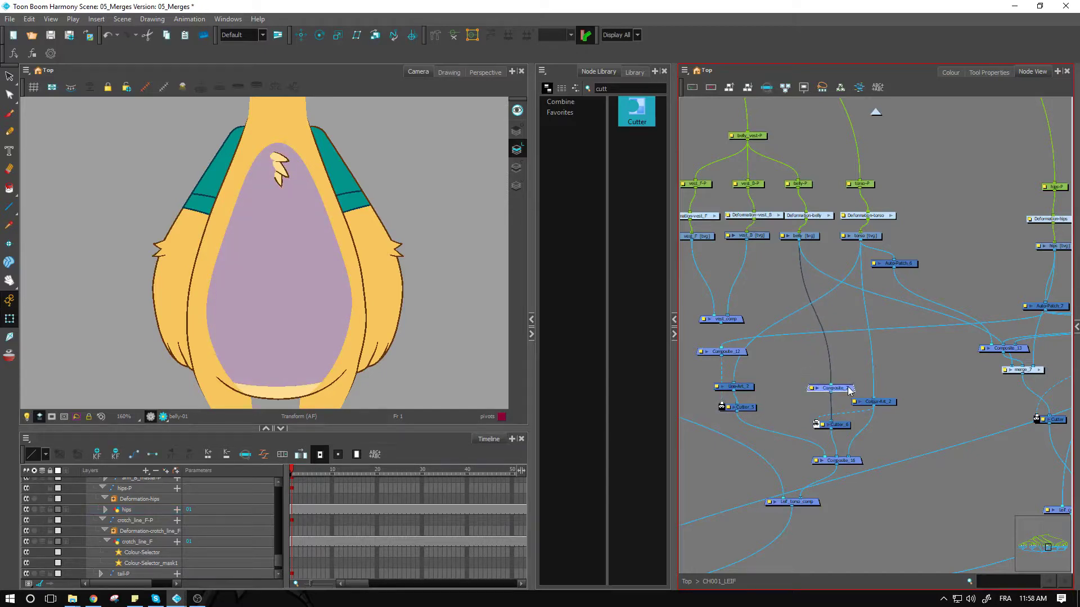
pyautogui.moveTo(722, 325); pyautogui.dragTo(831, 387)
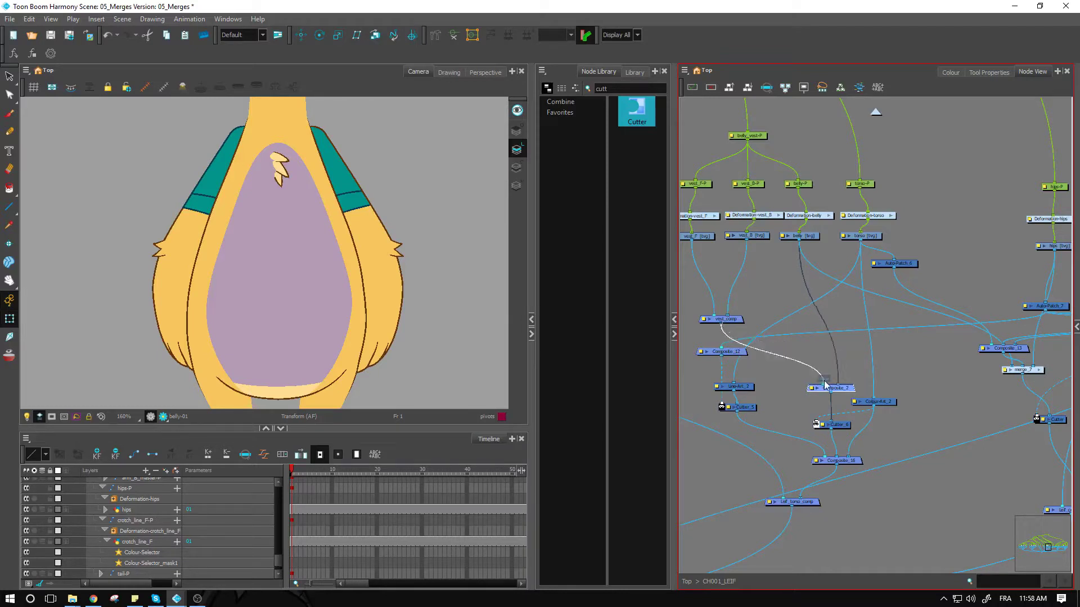
pyautogui.click(859, 375)
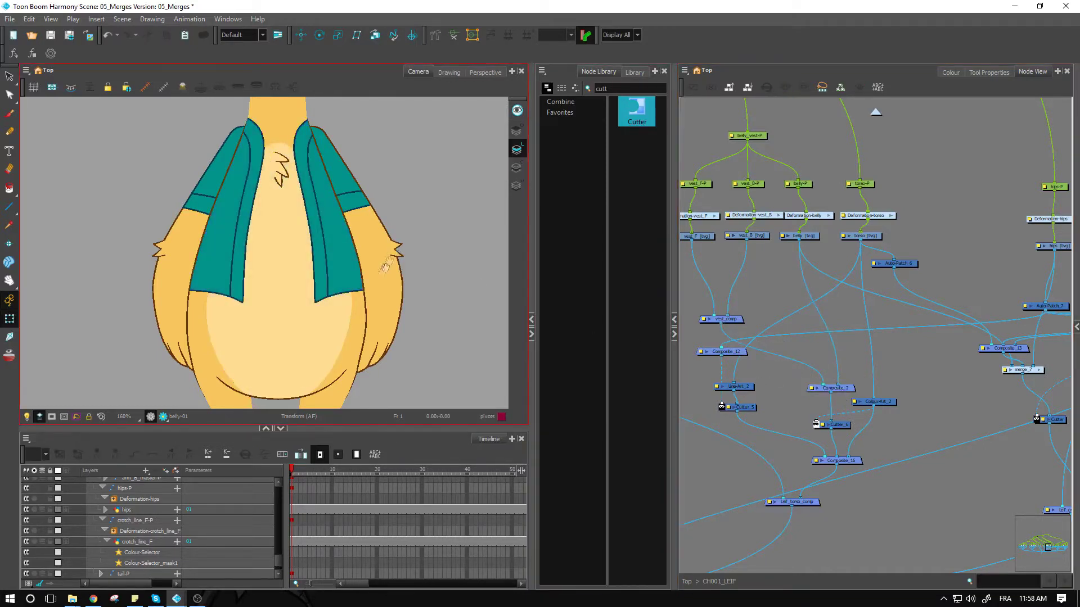
# Step: Copy the torso drawing's outline strokes from its line art layer to its overlay layer
pyautogui.click(360, 309)
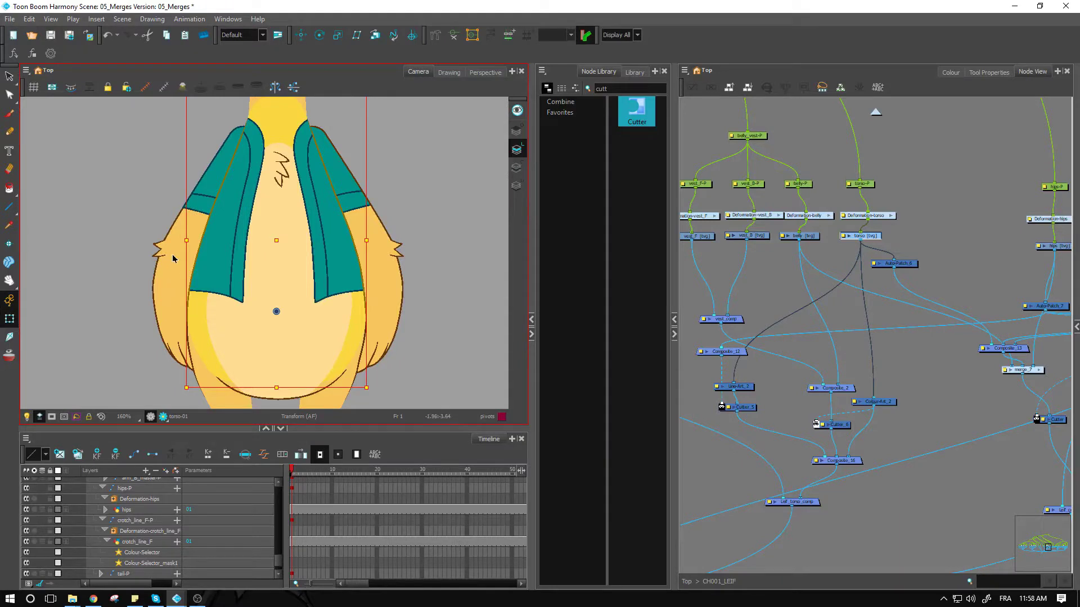
pyautogui.hotkey('alt', 's')
pyautogui.press('Delete')
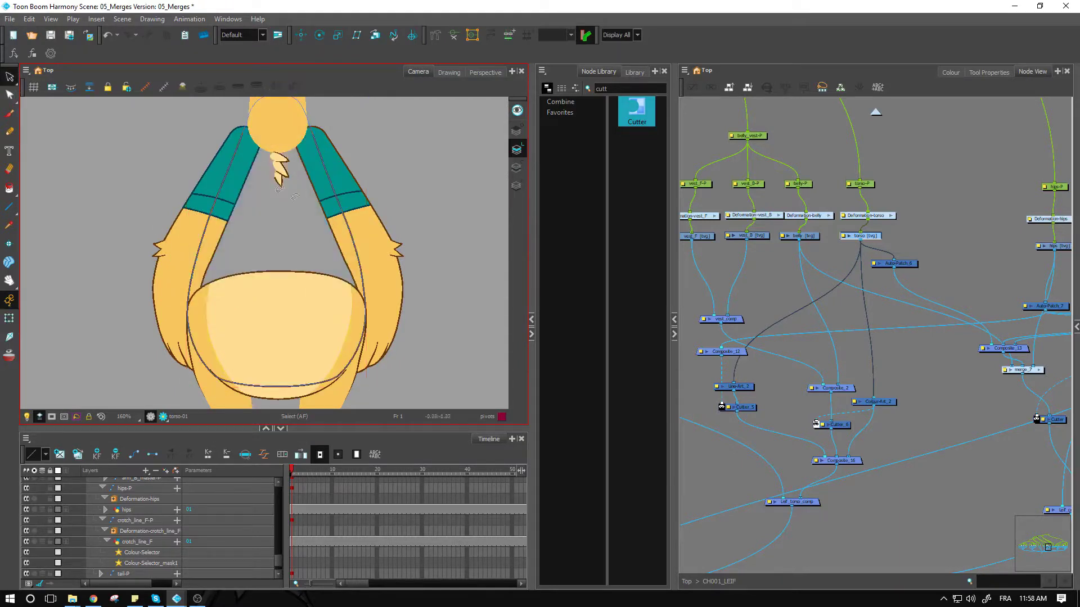
pyautogui.hotkey('ctrl', 'z')
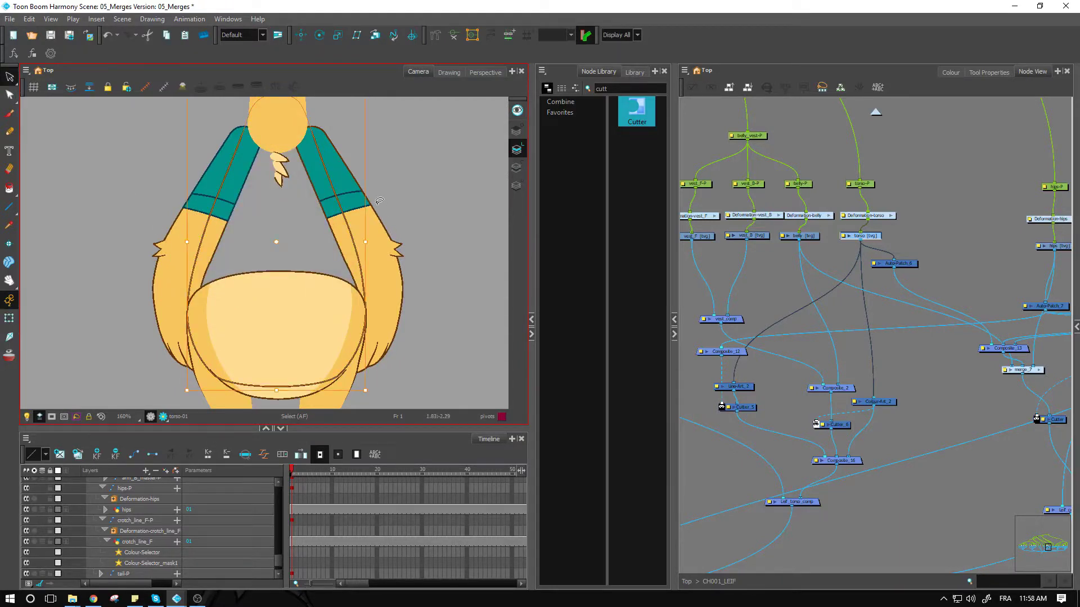
pyautogui.press('Delete')
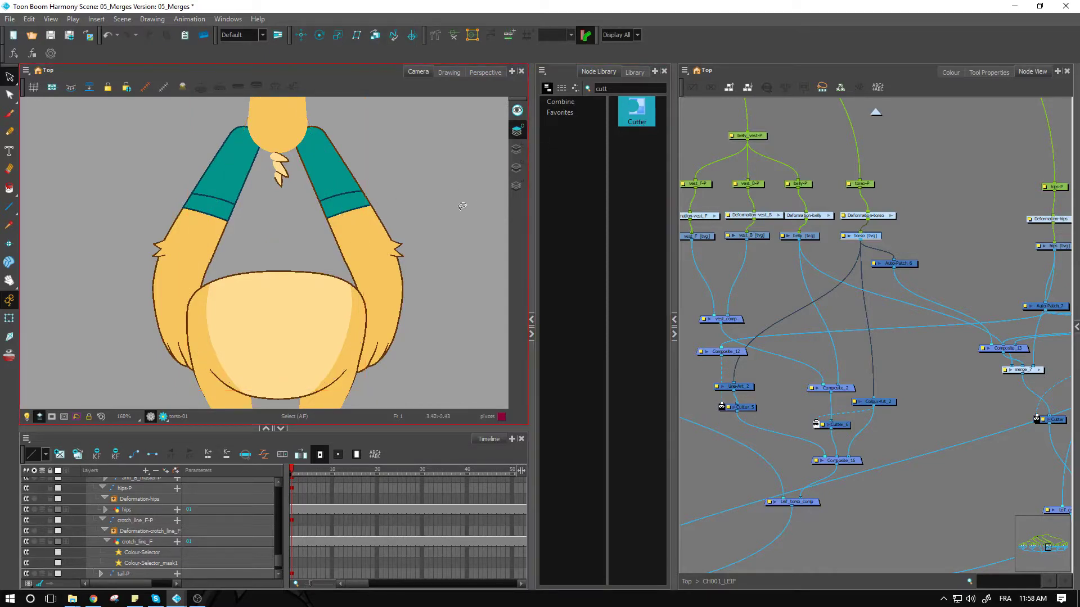
pyautogui.hotkey('ctrl', 'z')
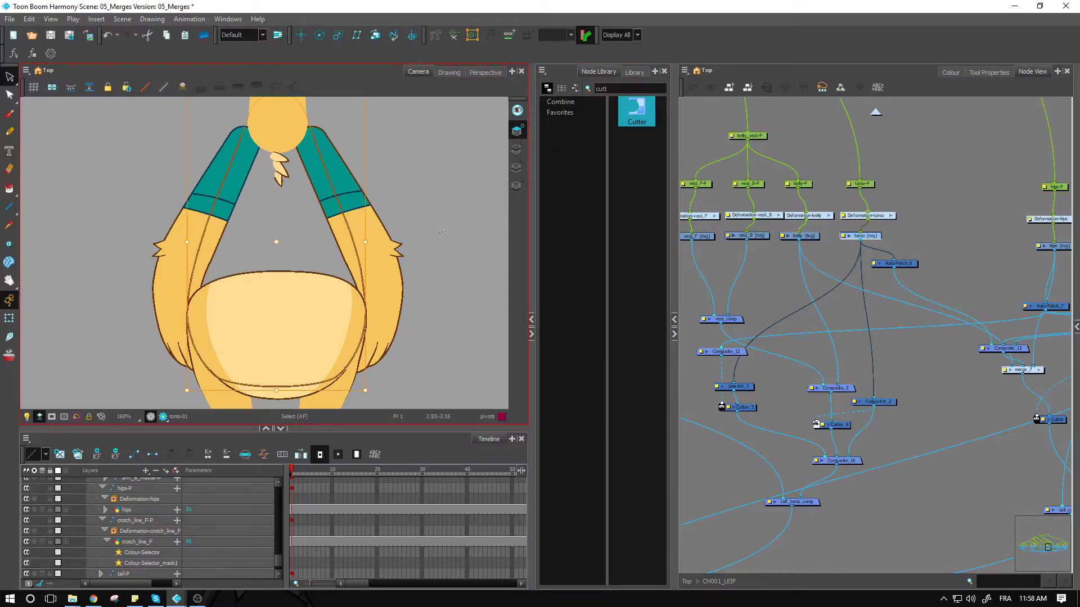
# Step: Recolour the torso outline on the overlay layer with line_vest and return to transforming the full character
pyautogui.click(950, 72)
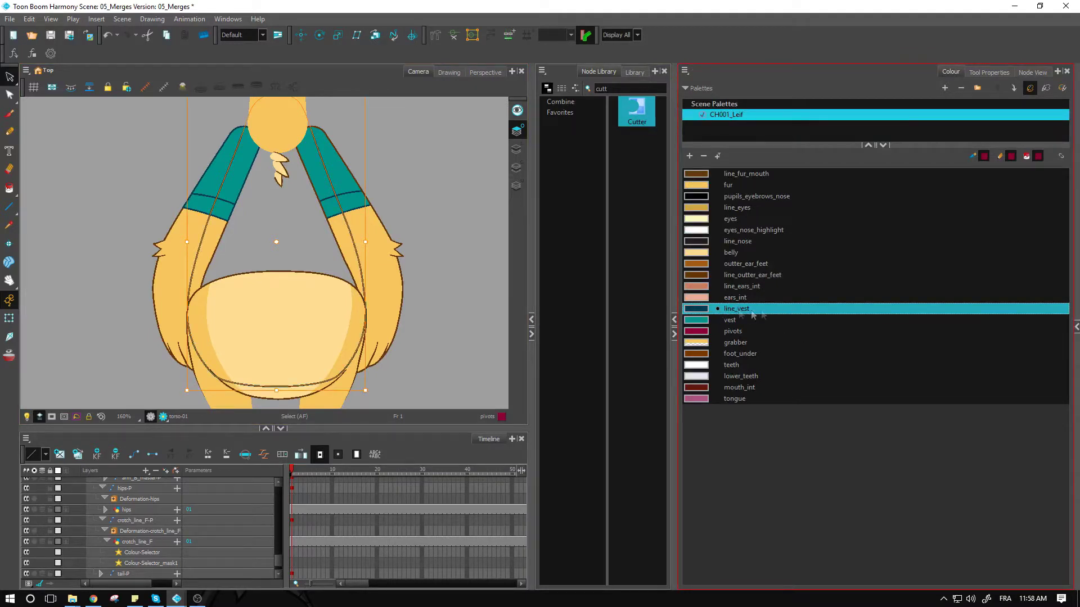
pyautogui.click(443, 193)
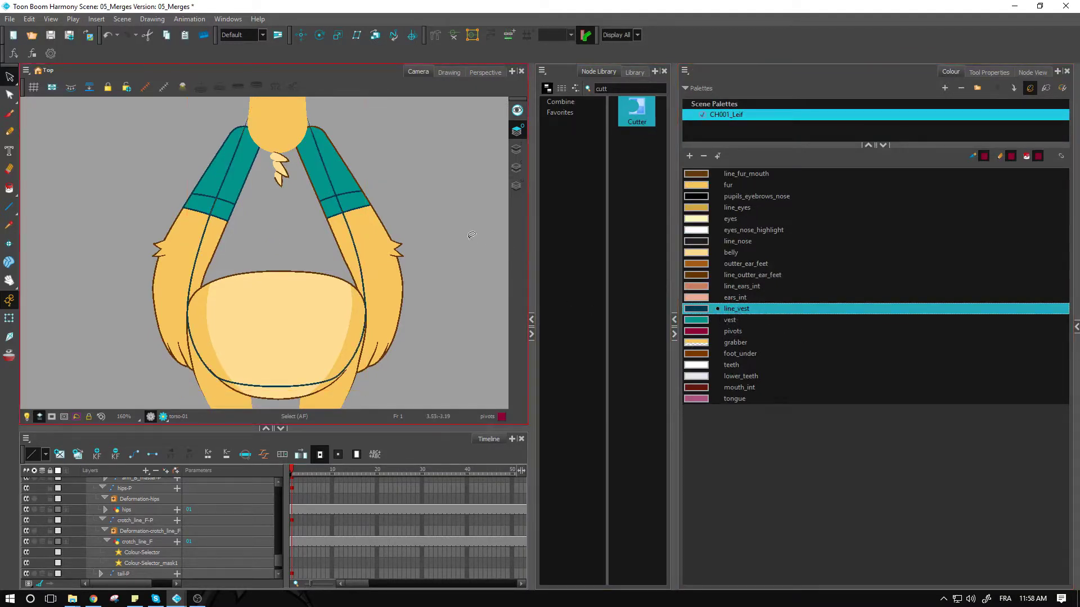
pyautogui.click(9, 318)
pyautogui.click(453, 266)
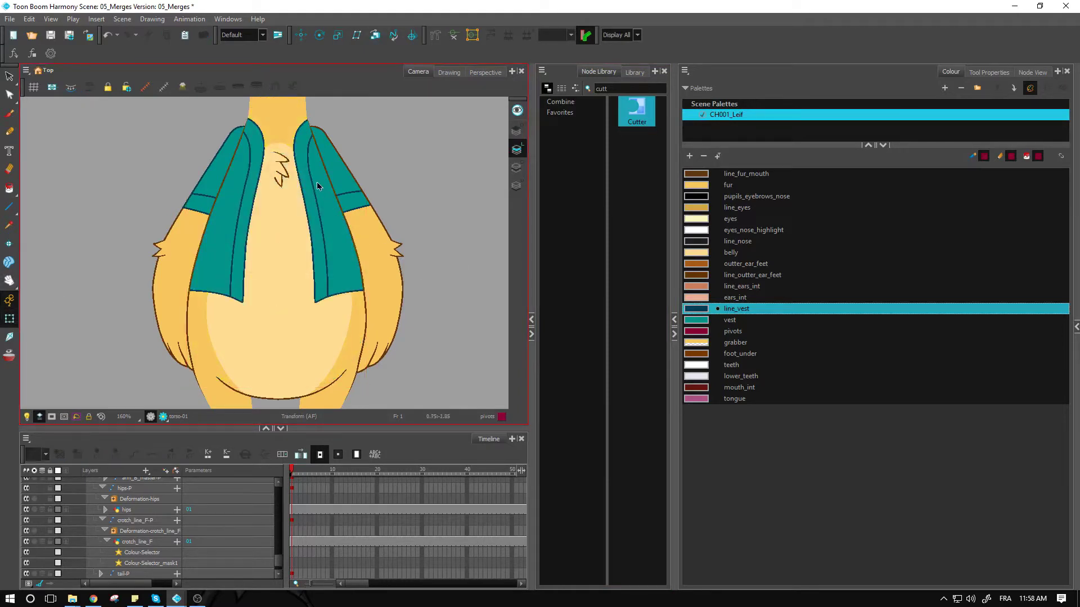
# Step: Move Line-Art_2 and Colour-Art_2 up beneath the torso drawing, side by side
pyautogui.click(1032, 72)
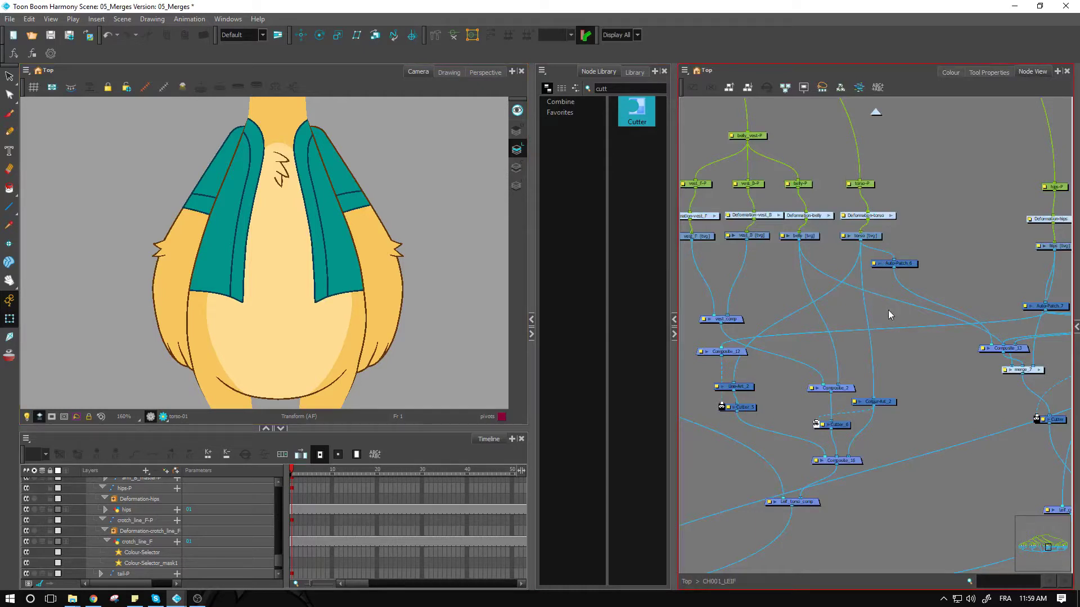
pyautogui.moveTo(751, 386); pyautogui.dragTo(832, 348)
pyautogui.click(887, 403)
pyautogui.moveTo(887, 403); pyautogui.dragTo(862, 347)
pyautogui.keyDown('ctrl'); pyautogui.click(815, 348); pyautogui.keyUp('ctrl')
# Step: Add an Overlay-Layer node beside Line-Art_2 and feed it from the torso drawing
pyautogui.doubleClick(607, 89)
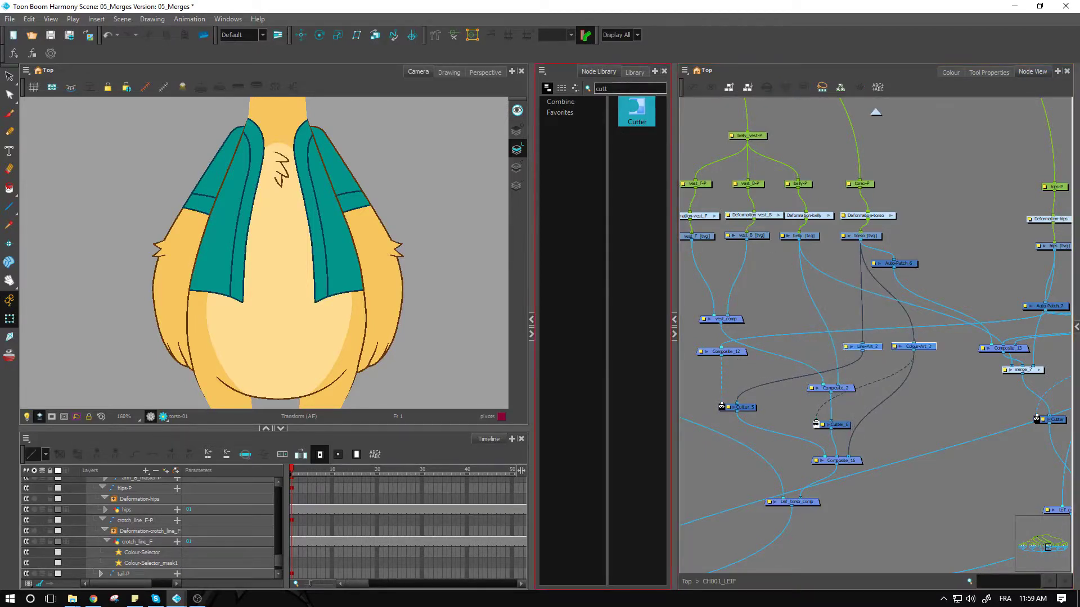
pyautogui.write('over')
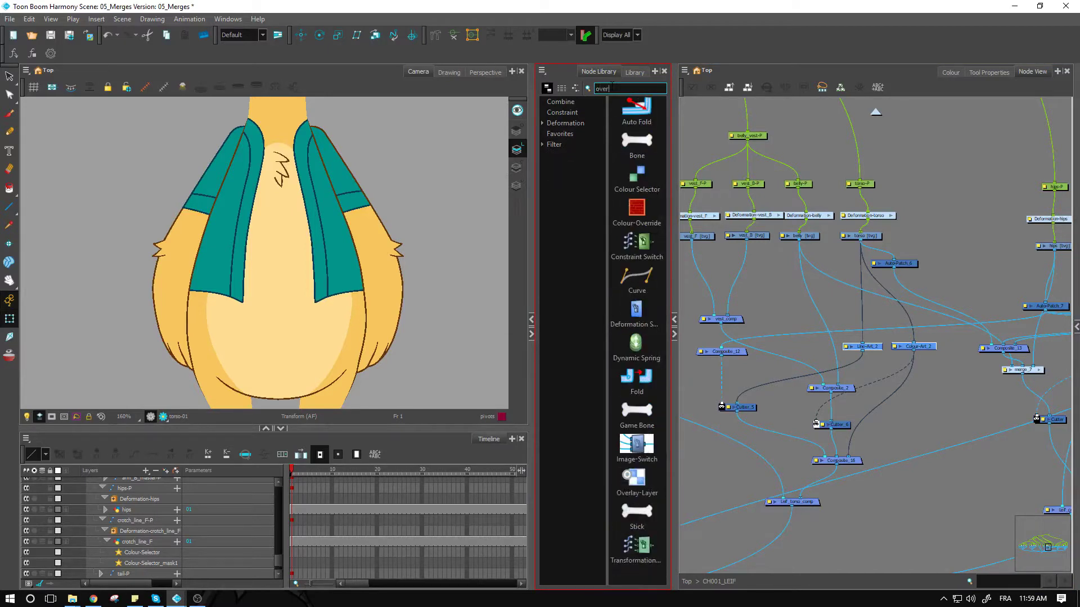
pyautogui.write('l')
pyautogui.moveTo(636, 211); pyautogui.dragTo(812, 347)
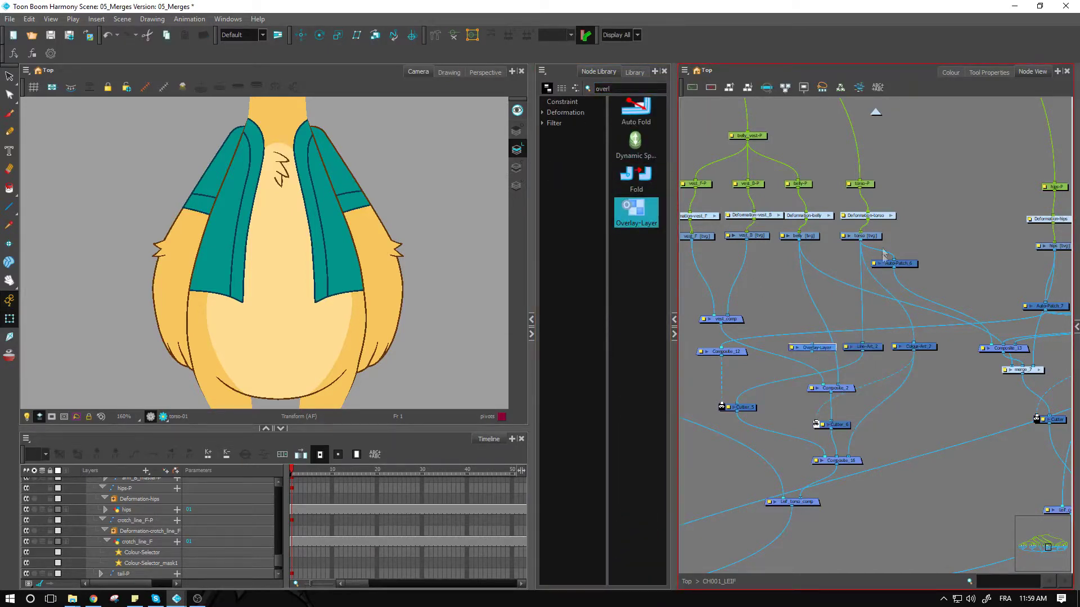
pyautogui.moveTo(859, 241); pyautogui.dragTo(795, 348)
# Step: Connect Overlay-Layer to a new first input on the composite above the torso comp, and inspect the torso outline up close
pyautogui.moveTo(856, 461); pyautogui.dragTo(849, 470)
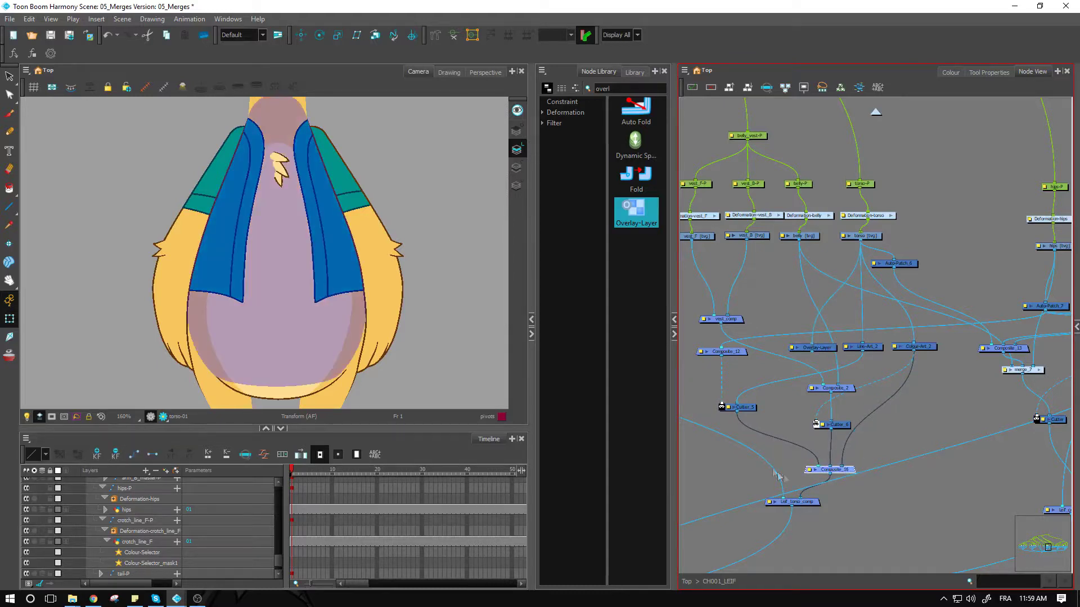
pyautogui.moveTo(811, 356); pyautogui.dragTo(812, 469)
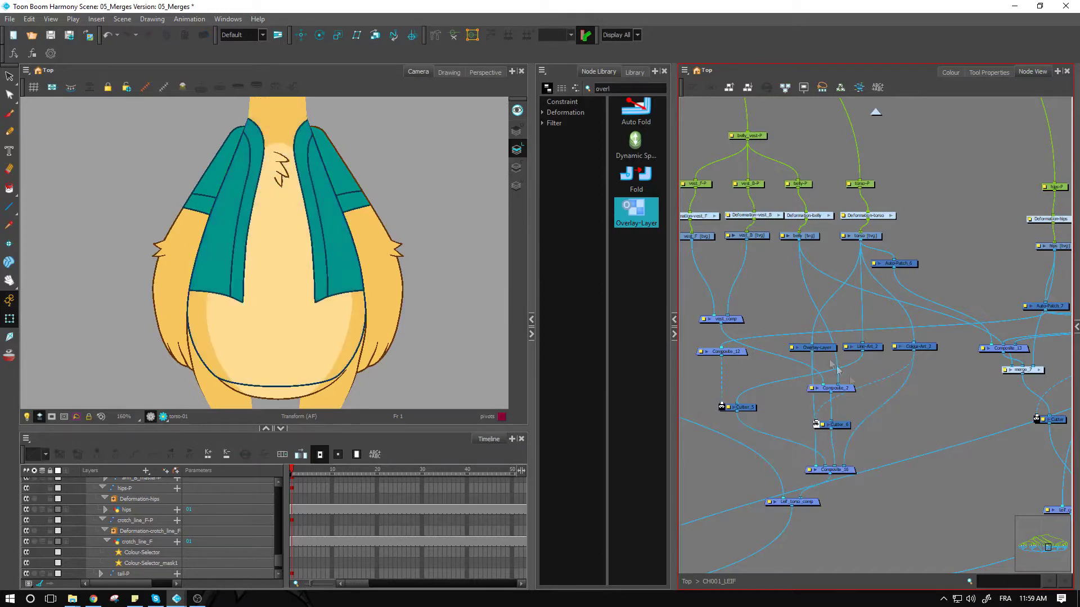
pyautogui.moveTo(829, 357); pyautogui.dragTo(815, 362)
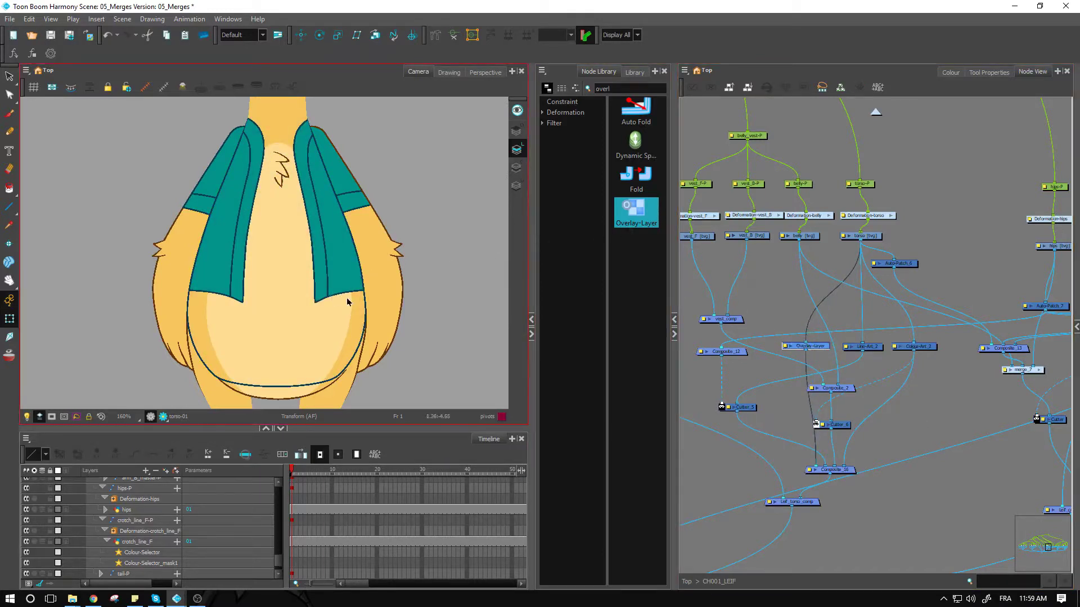
pyautogui.scroll(2, 380, 309)
pyautogui.moveTo(358, 322); pyautogui.dragTo(419, 253)
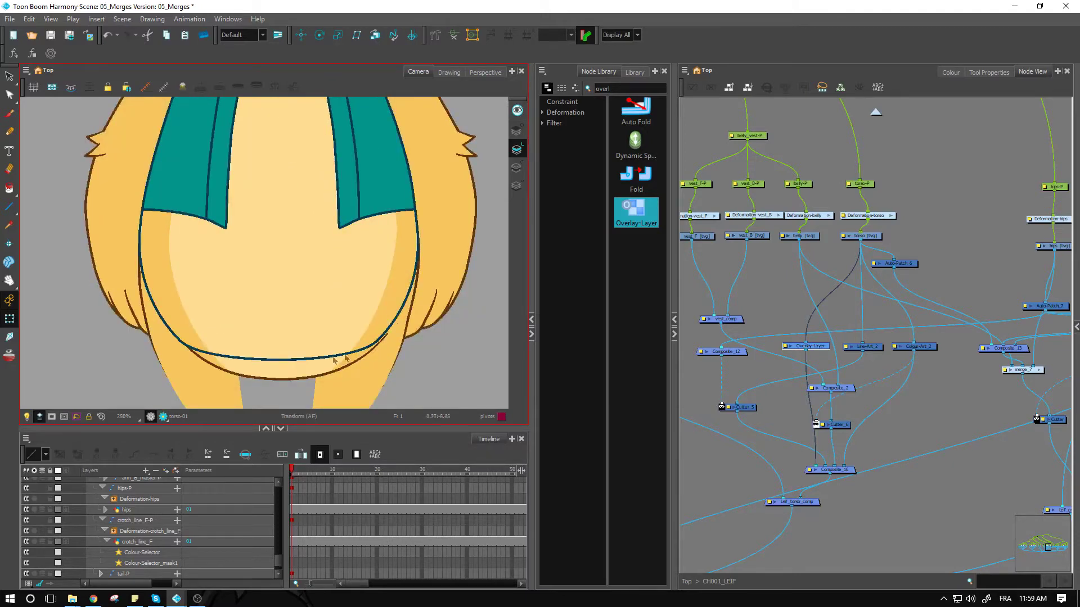
pyautogui.scroll(2, 90, 197)
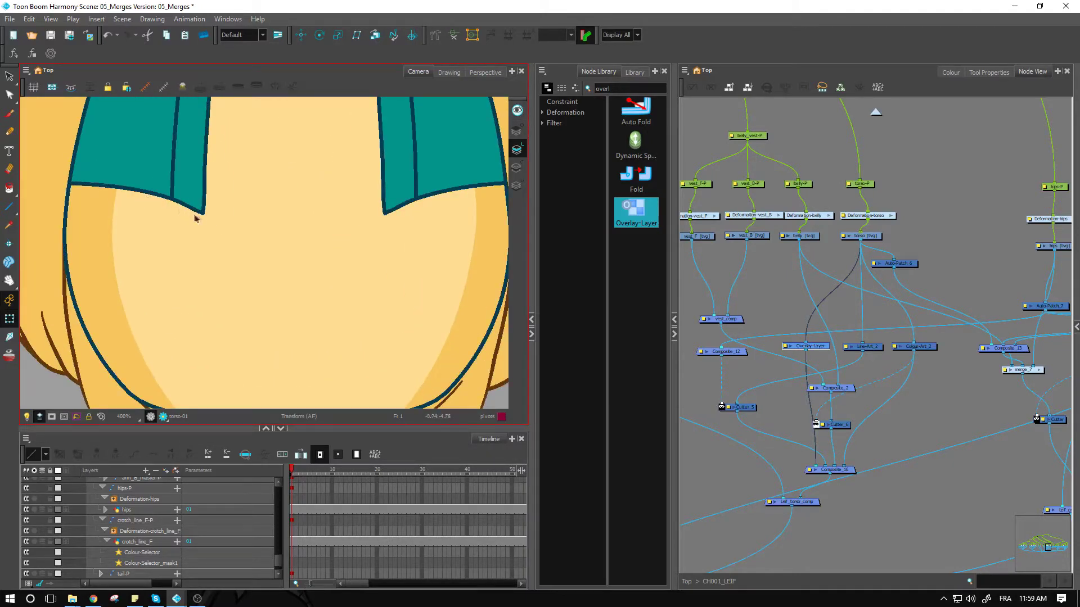
# Step: Insert a new Cutter node on the connection between Overlay-Layer and the composite above the torso comp
pyautogui.click(624, 89)
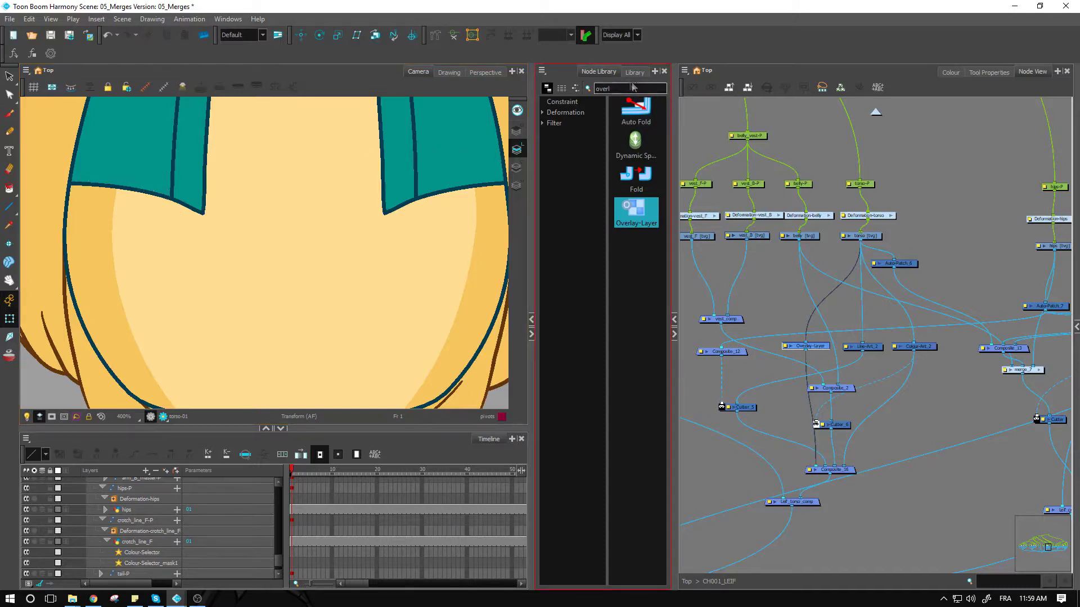
pyautogui.press('BackSpace')
pyautogui.press('BackSpace')
pyautogui.press('BackSpace')
pyautogui.press('BackSpace')
pyautogui.press('BackSpace')
pyautogui.write('c')
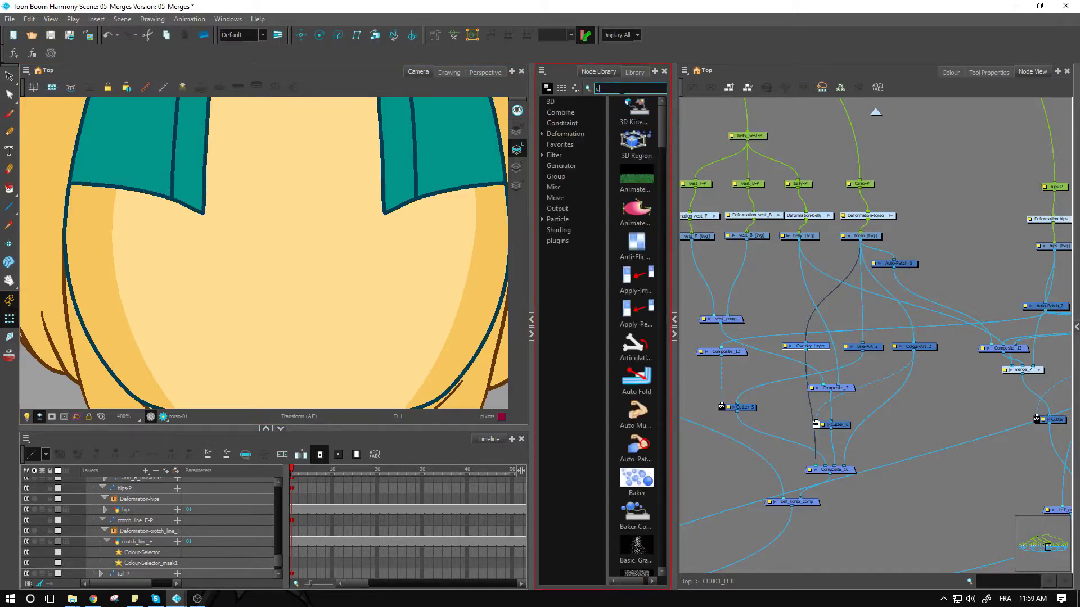
pyautogui.write('utter')
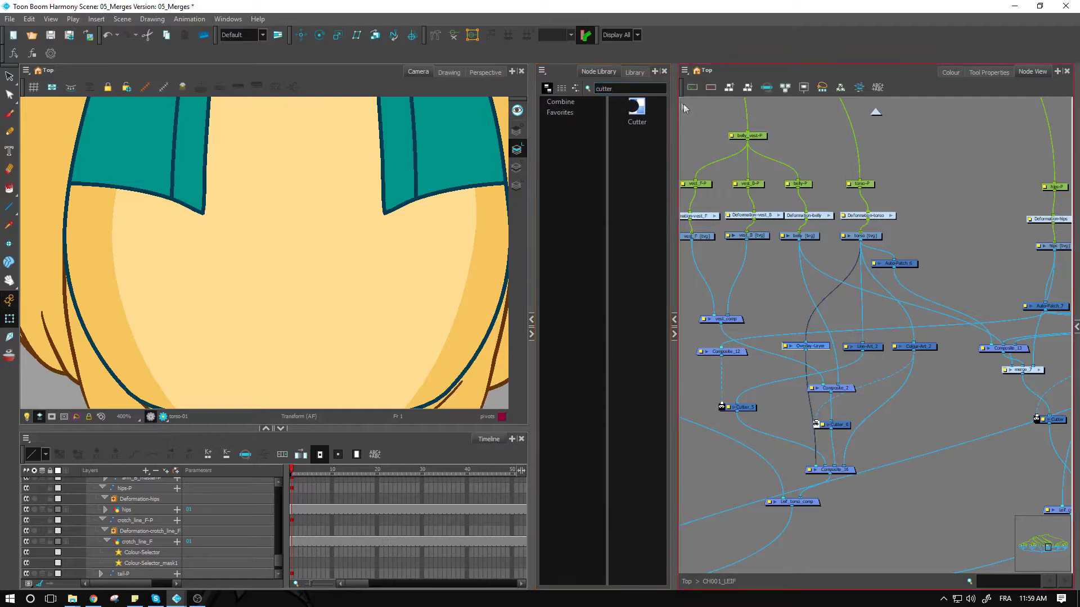
pyautogui.moveTo(648, 108); pyautogui.dragTo(795, 426)
pyautogui.moveTo(745, 356); pyautogui.dragTo(821, 364)
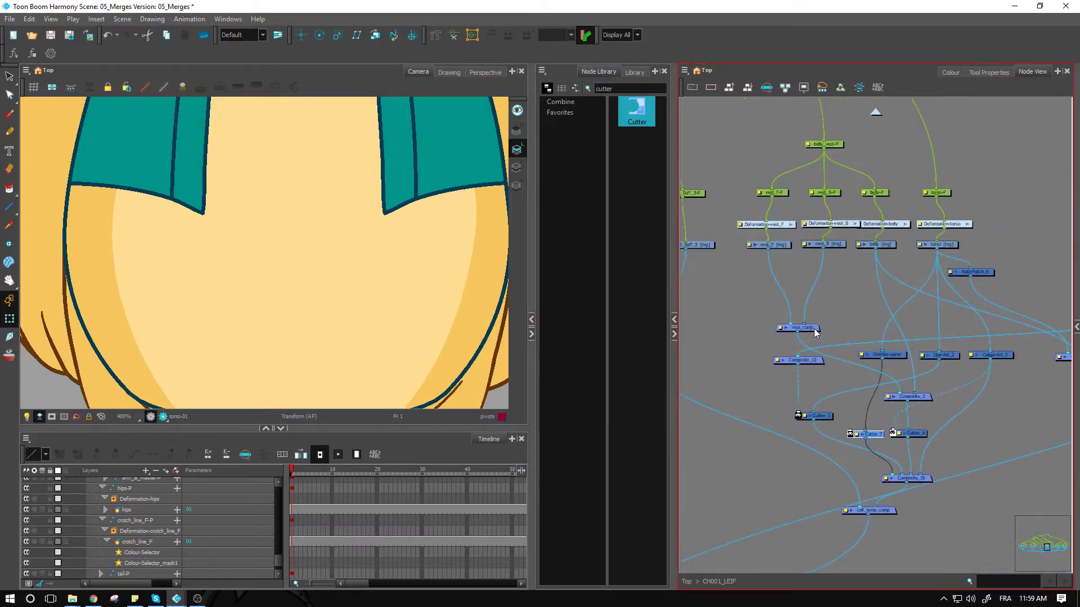
# Step: Connect the vest composite to the matte input of the Cutter node under Overlay-Layer
pyautogui.click(814, 329)
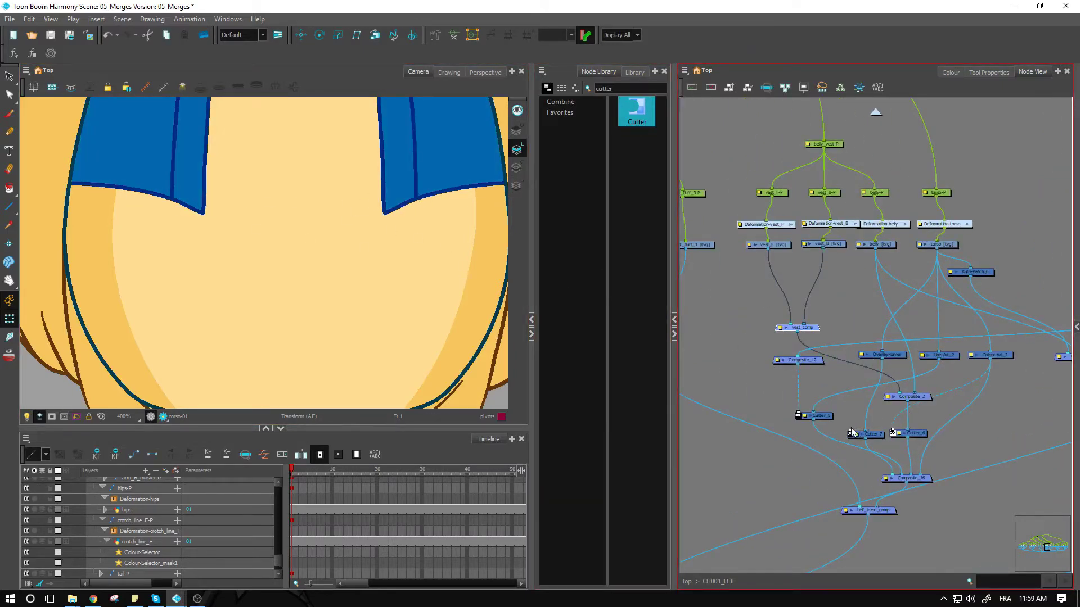
pyautogui.moveTo(851, 434); pyautogui.dragTo(811, 334)
pyautogui.click(851, 455)
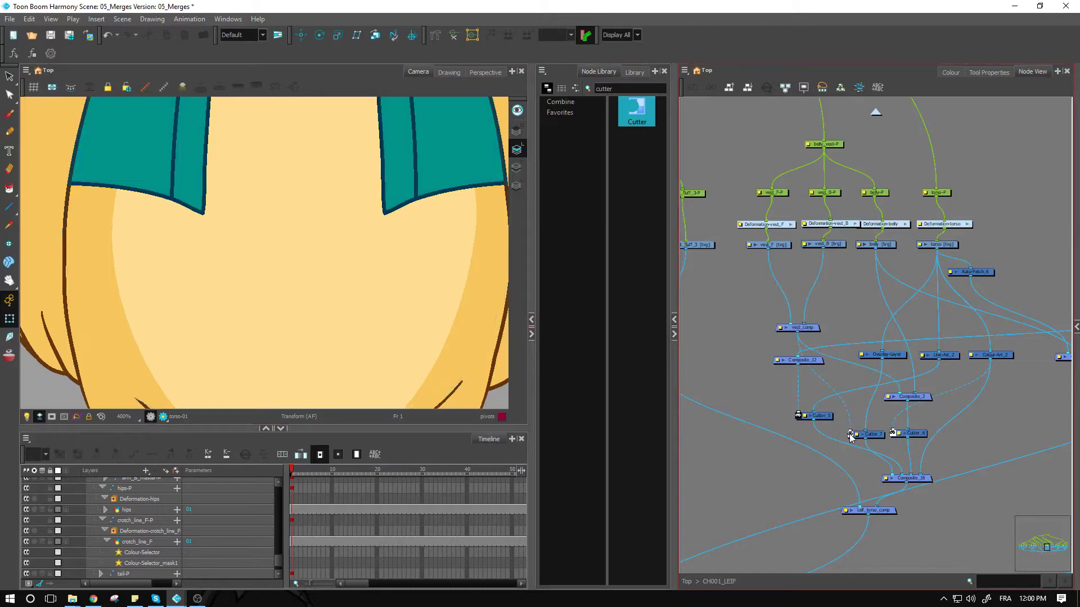
# Step: Examine the torso outline from the neck down to the belly, and trace the torso drawing through Overlay-Layer and Line-Art_2
pyautogui.scroll(-2, 369, 272)
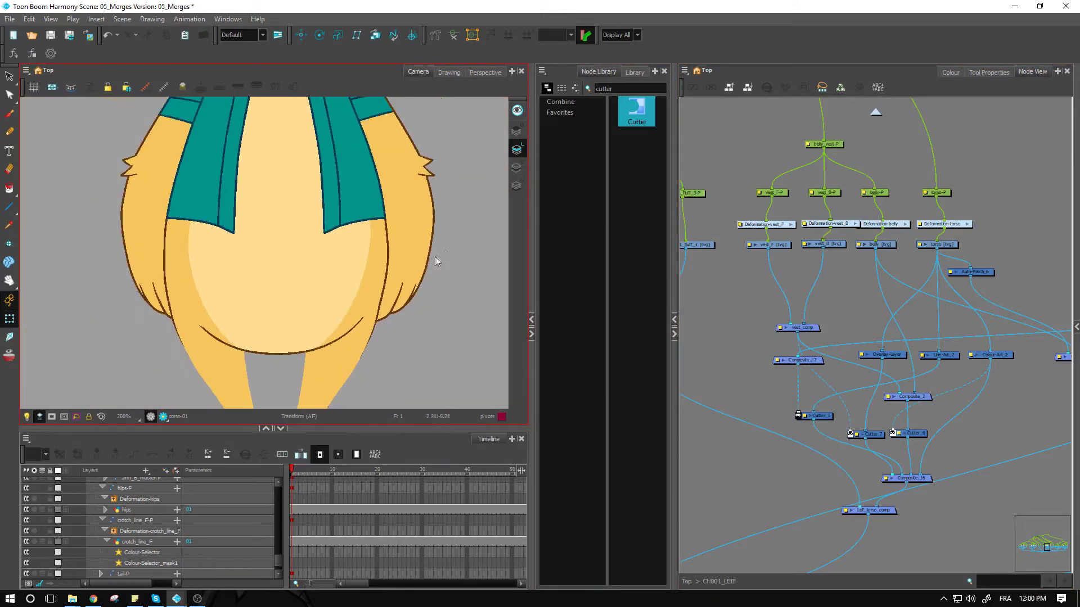
pyautogui.moveTo(439, 260); pyautogui.dragTo(366, 263)
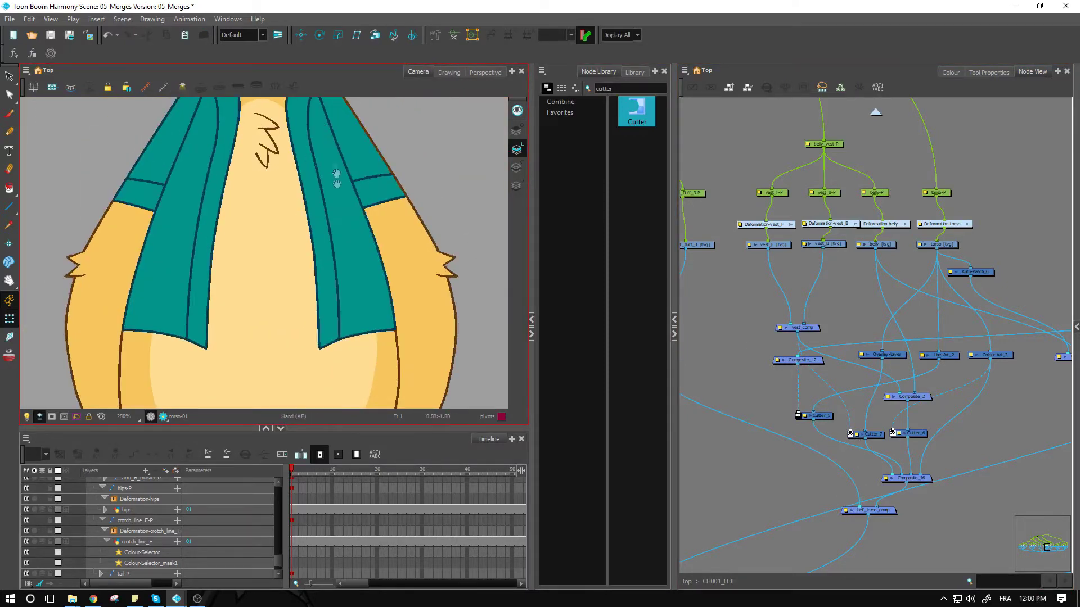
pyautogui.scroll(1, 324, 194)
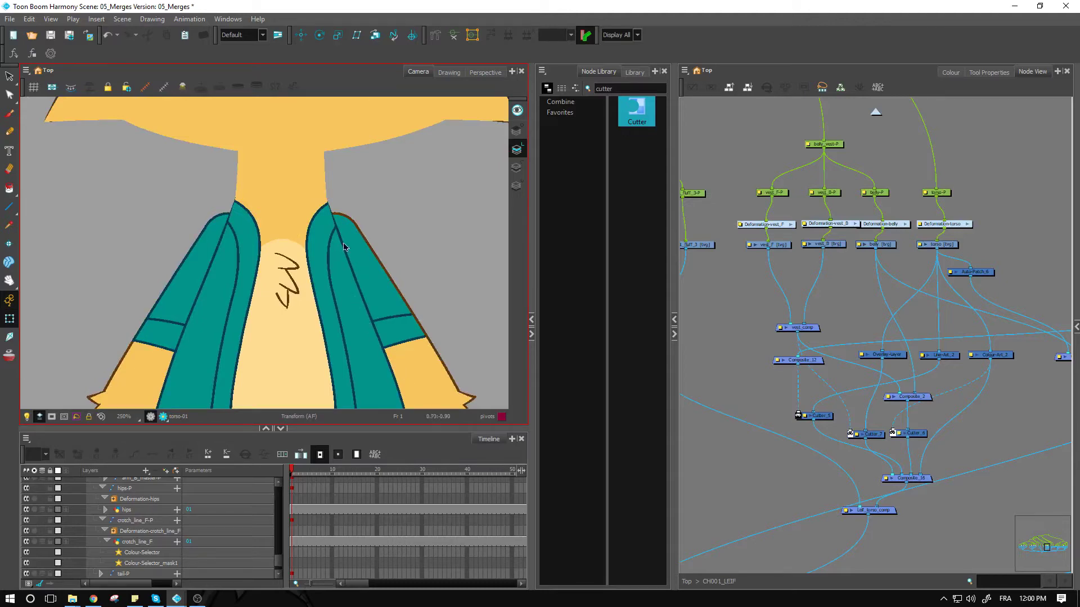
pyautogui.press('space')
pyautogui.moveTo(396, 348); pyautogui.dragTo(384, 274)
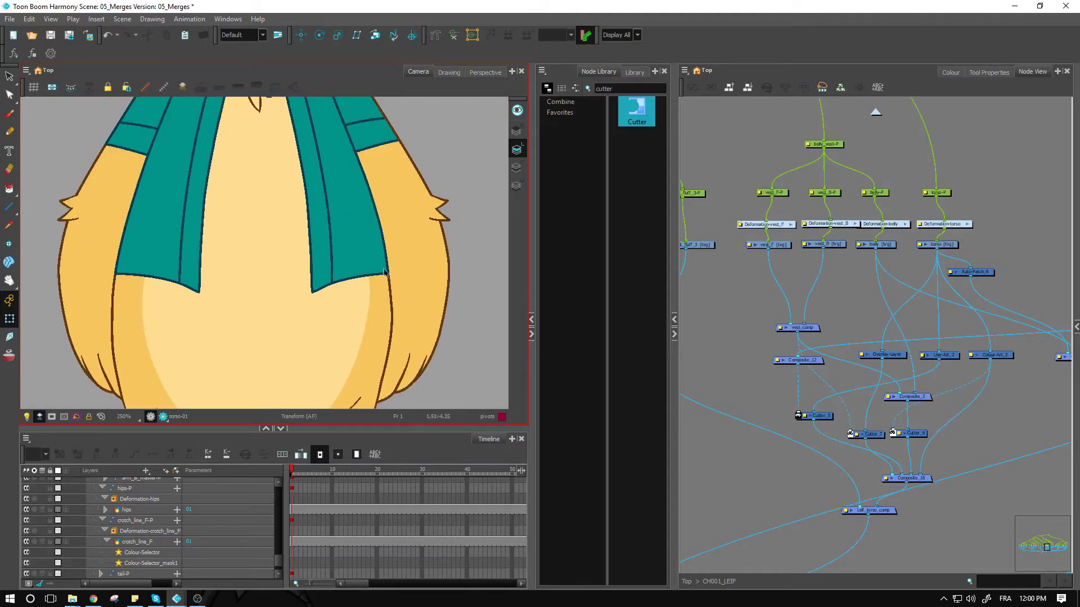
pyautogui.click(390, 293)
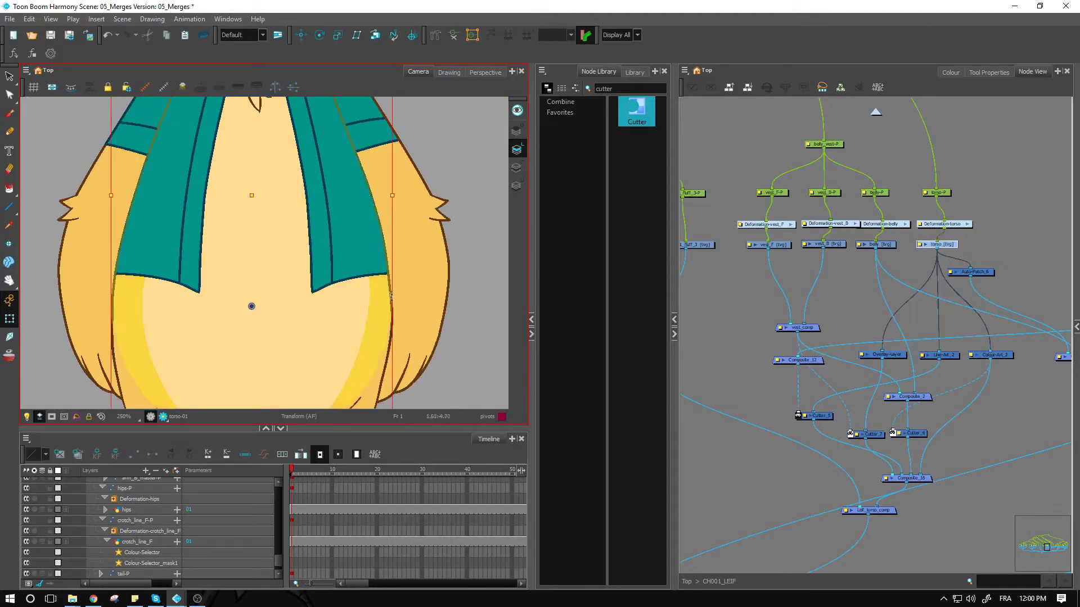
pyautogui.click(904, 355)
pyautogui.click(947, 360)
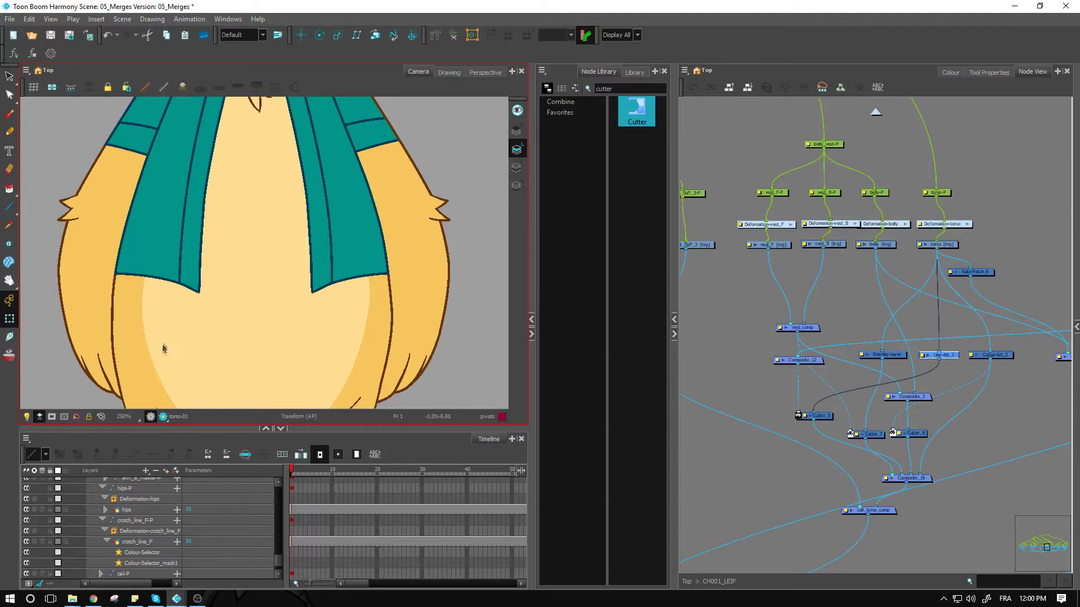
# Step: Change the scene resolution to the 4K_UHD preset in the scene settings
pyautogui.scroll(-2, 163, 349)
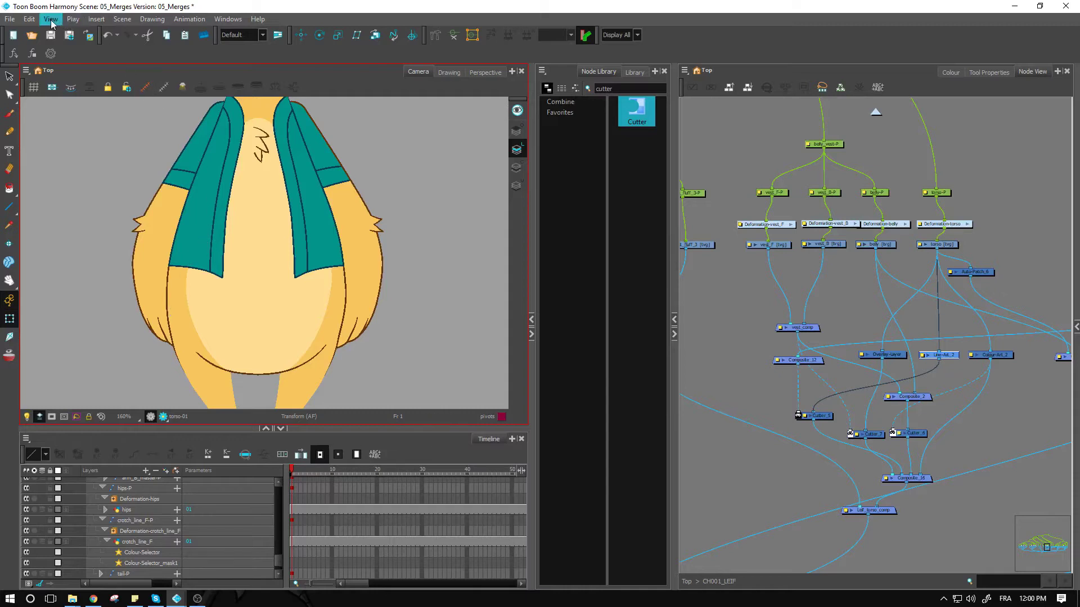
pyautogui.click(116, 22)
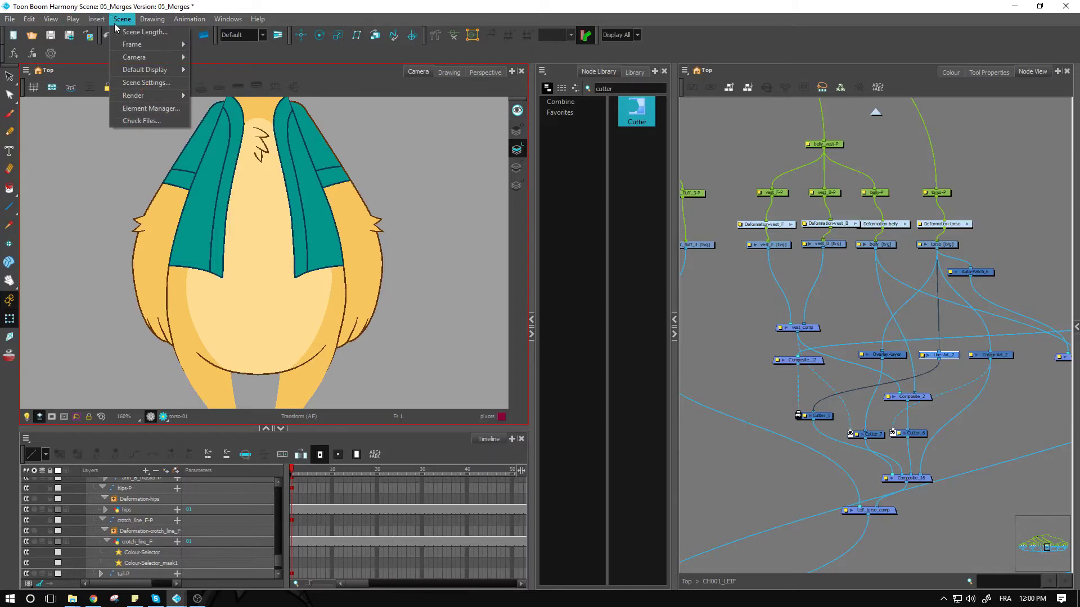
pyautogui.click(146, 83)
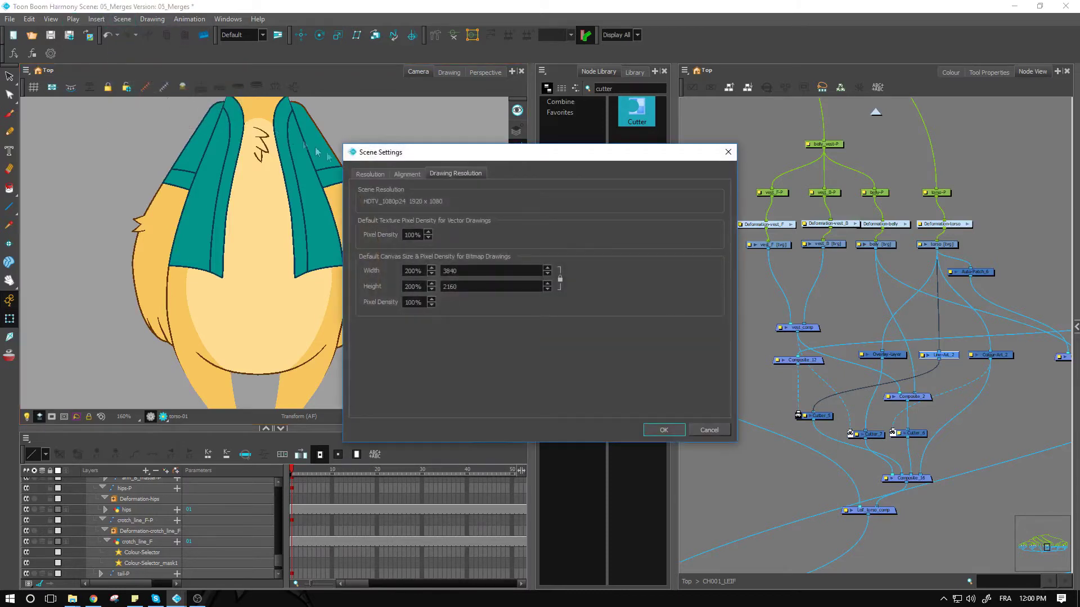
pyautogui.click(381, 173)
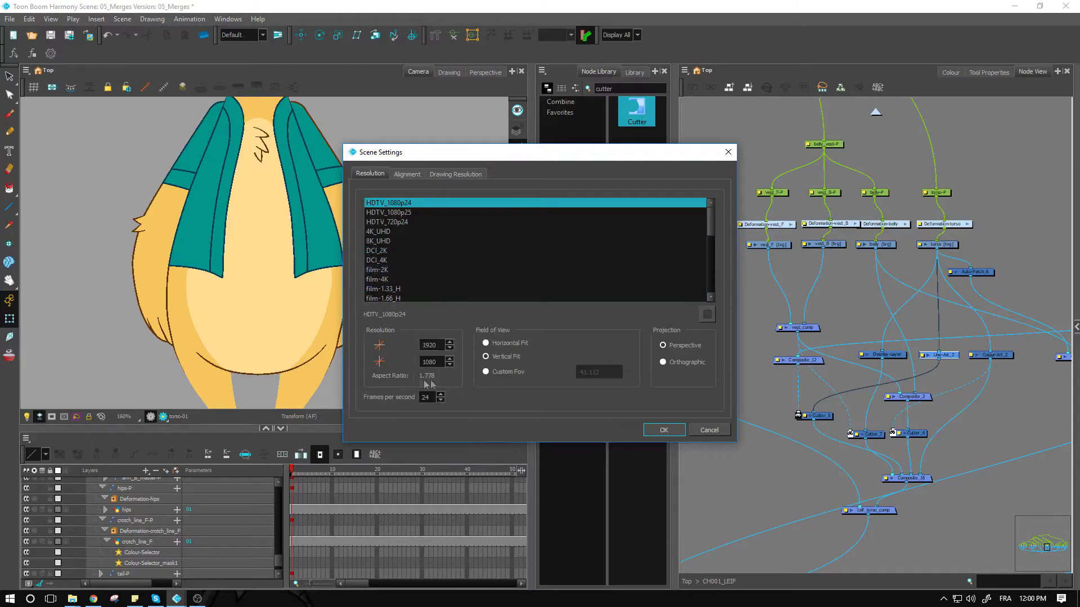
pyautogui.click(389, 231)
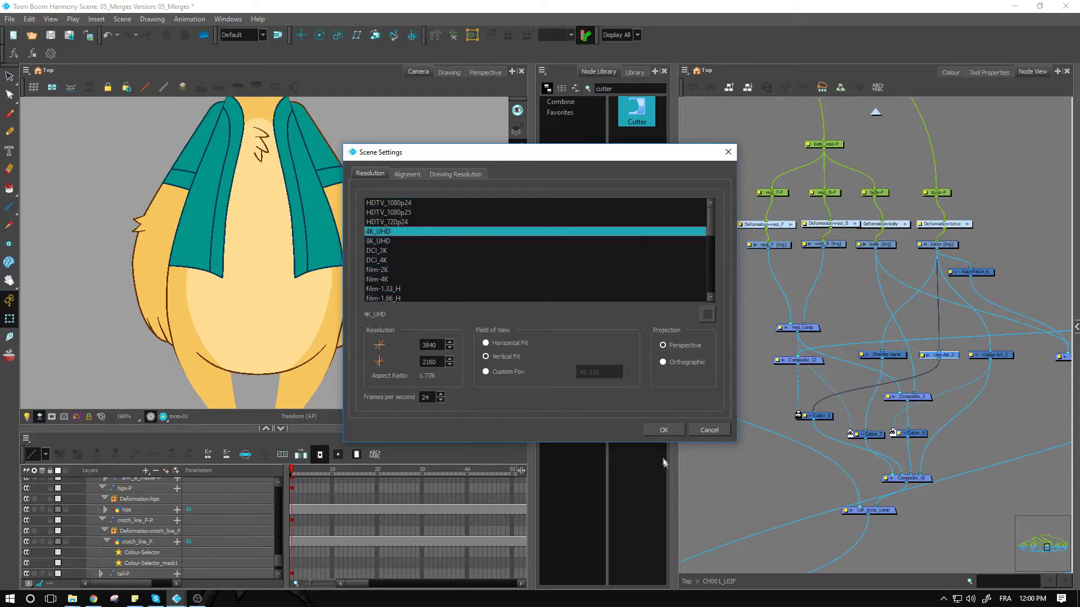
pyautogui.click(662, 431)
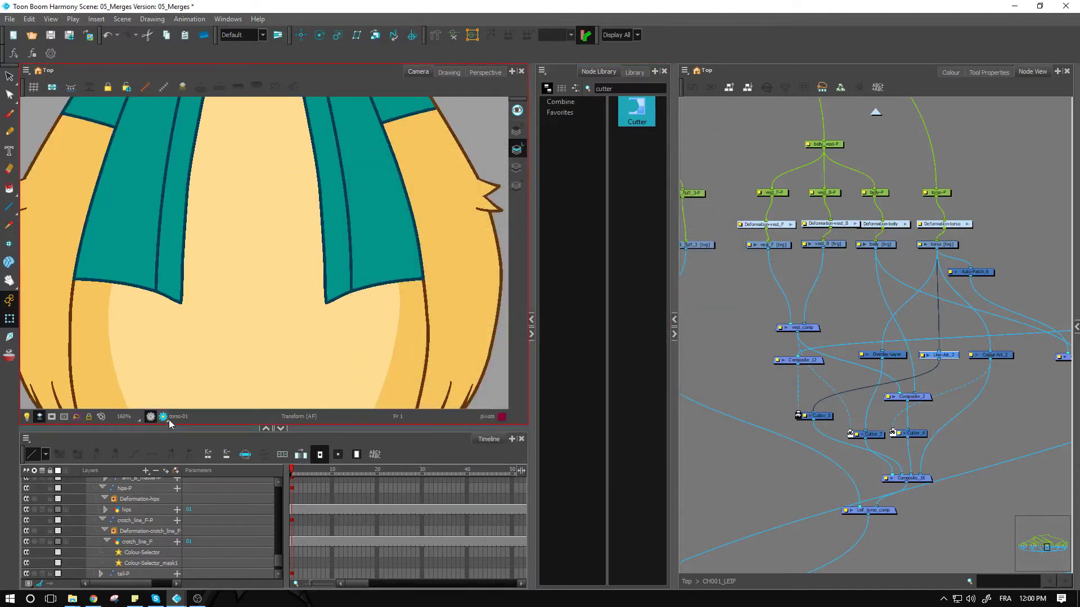
# Step: Examine the vest and torso outlines up close in the normal view and in a rendered preview, and return to the normal view
pyautogui.scroll(-1, 117, 334)
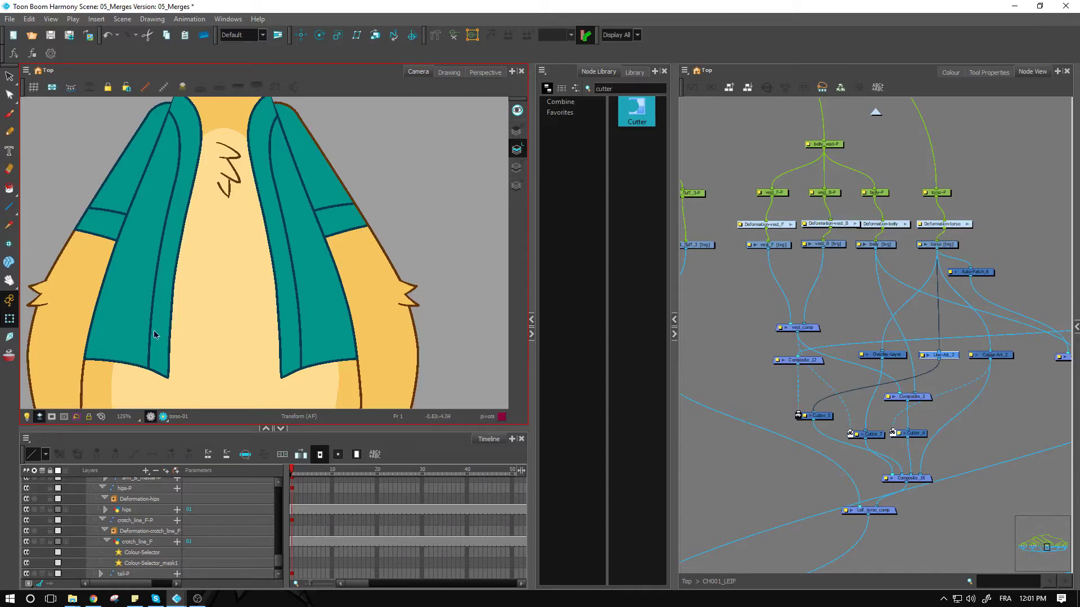
pyautogui.scroll(3, 164, 335)
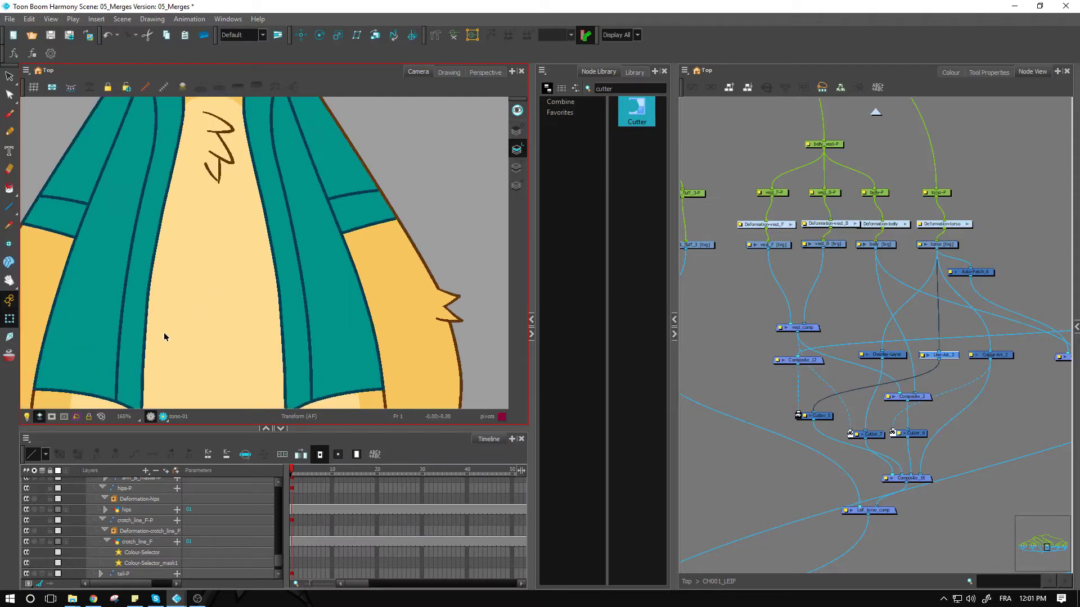
pyautogui.moveTo(168, 362); pyautogui.dragTo(355, 272)
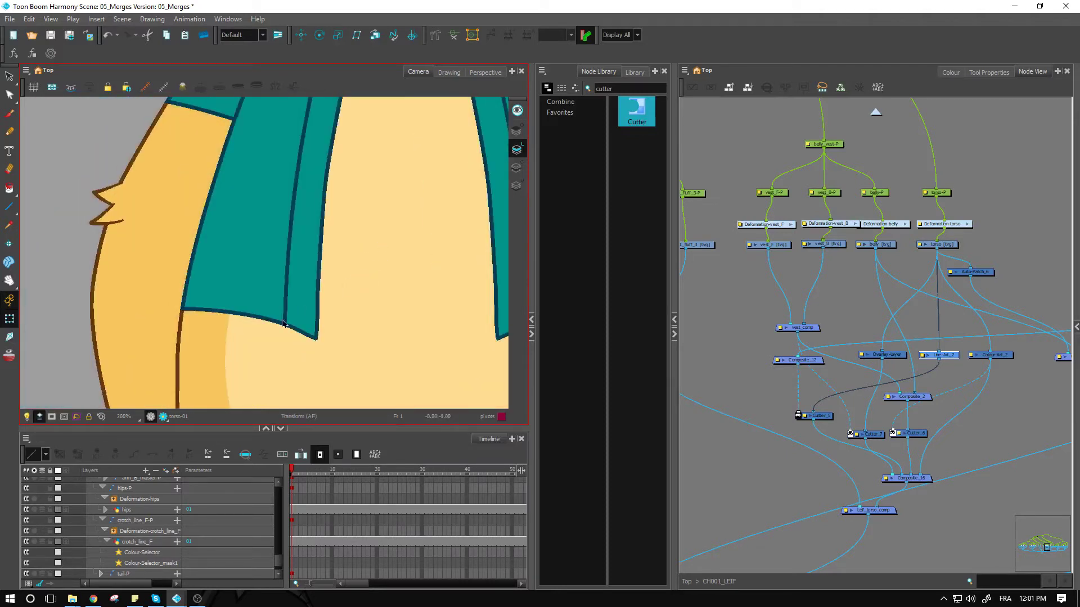
pyautogui.scroll(1, 282, 324)
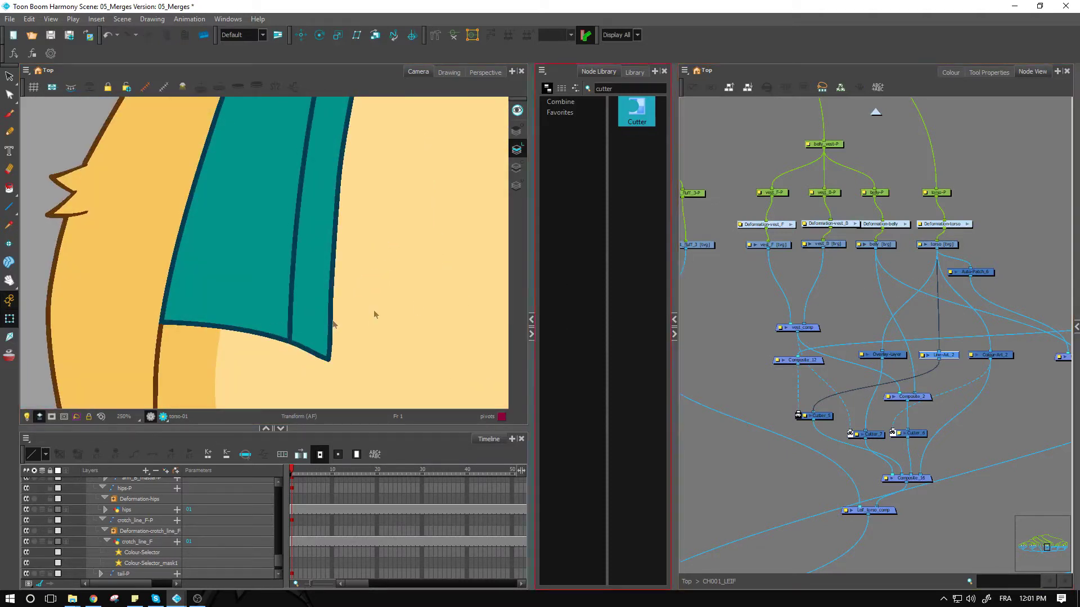
pyautogui.click(163, 416)
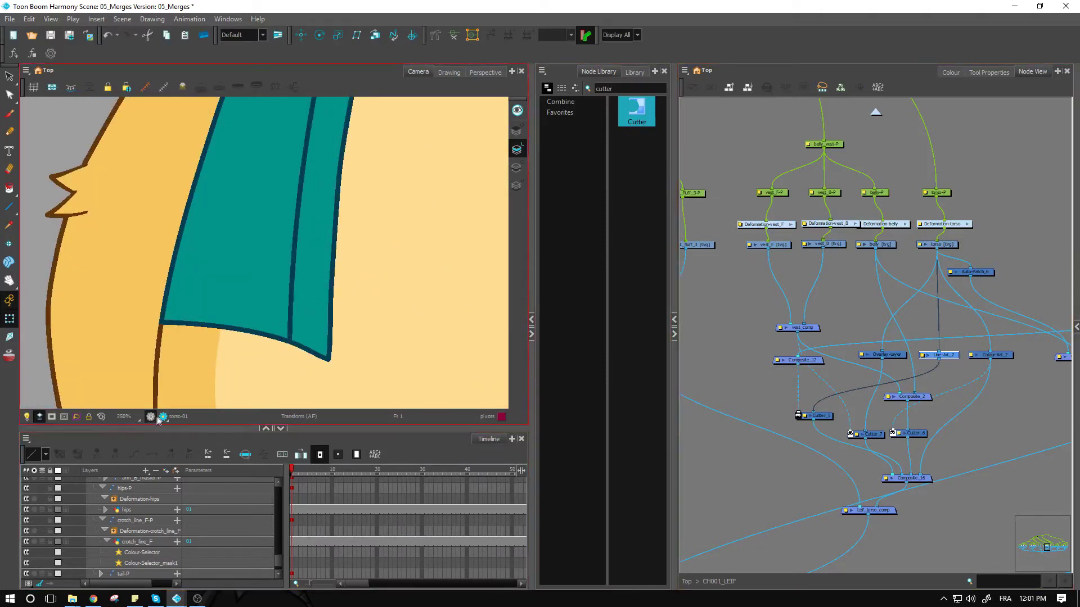
pyautogui.scroll(2, 205, 336)
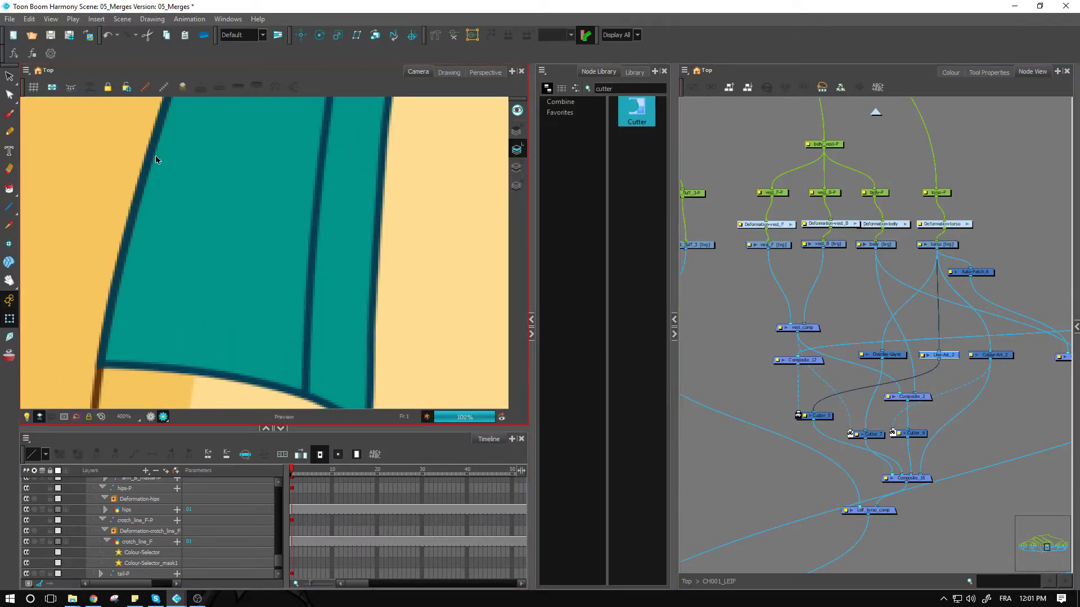
pyautogui.scroll(-1, 289, 125)
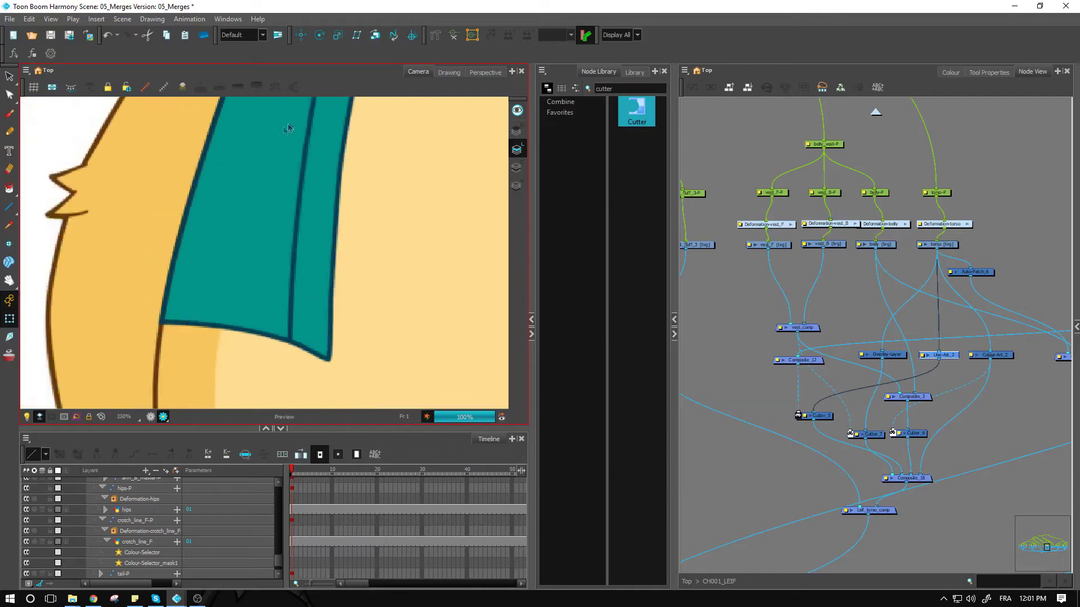
pyautogui.scroll(-1, 289, 164)
pyautogui.moveTo(292, 253); pyautogui.dragTo(273, 358)
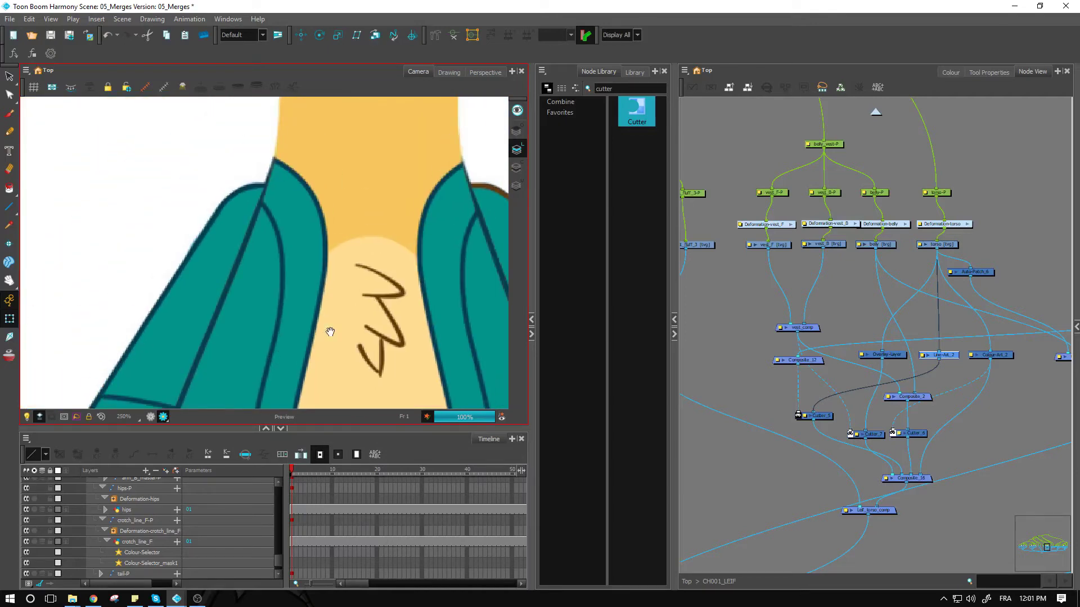
pyautogui.moveTo(330, 330); pyautogui.dragTo(213, 197)
pyautogui.scroll(-2, 258, 289)
pyautogui.scroll(-1, 298, 343)
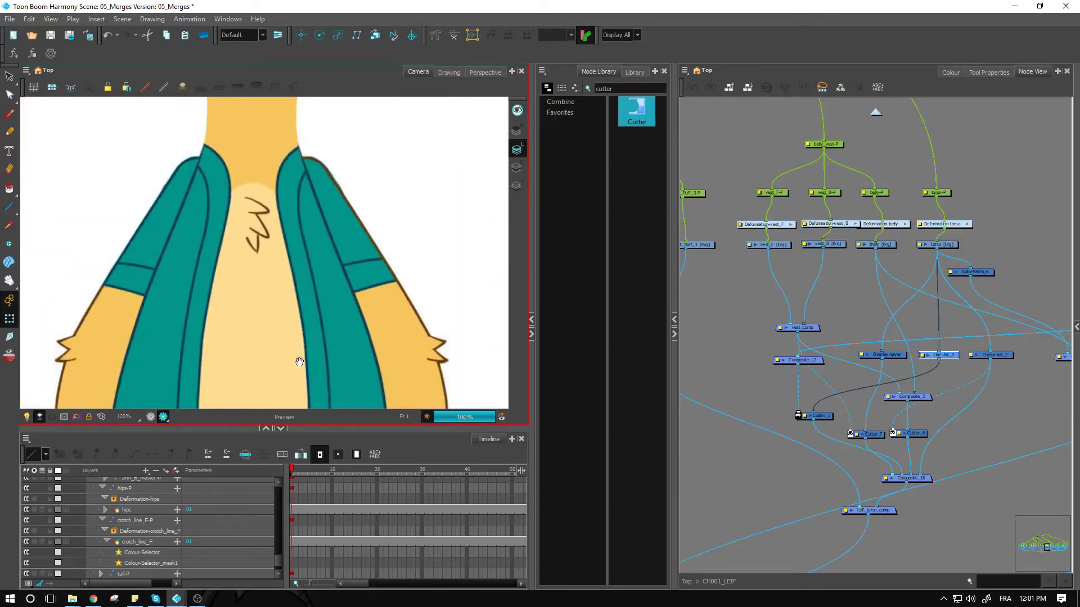
pyautogui.moveTo(298, 339); pyautogui.dragTo(299, 242)
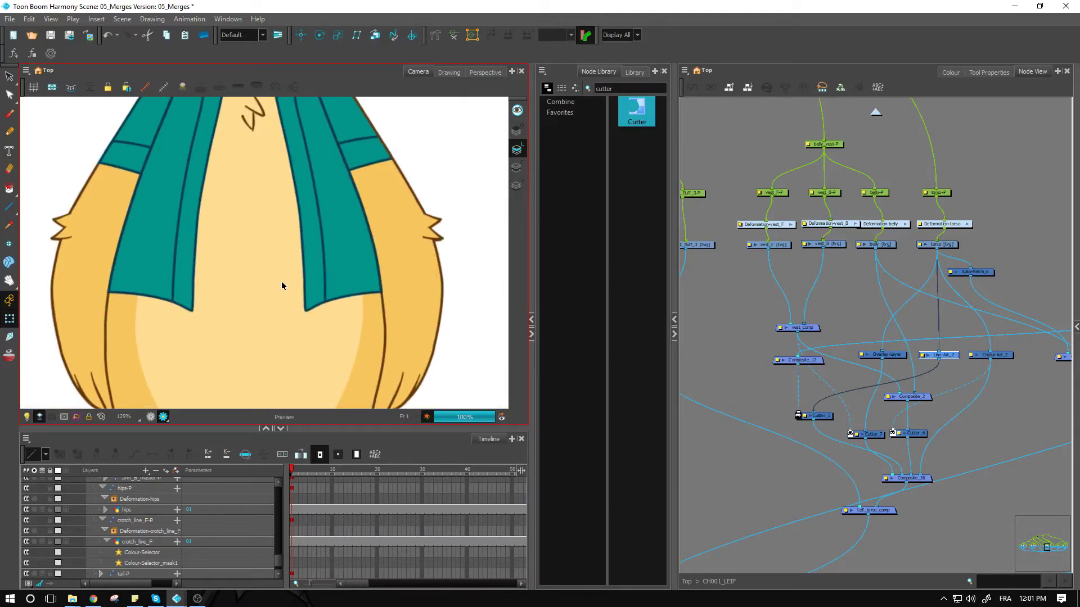
pyautogui.click(150, 417)
# Step: Duplicate the Cutter that receives Line-Art_2 and insert the copy on the connection directly beneath Line-Art_2
pyautogui.click(856, 323)
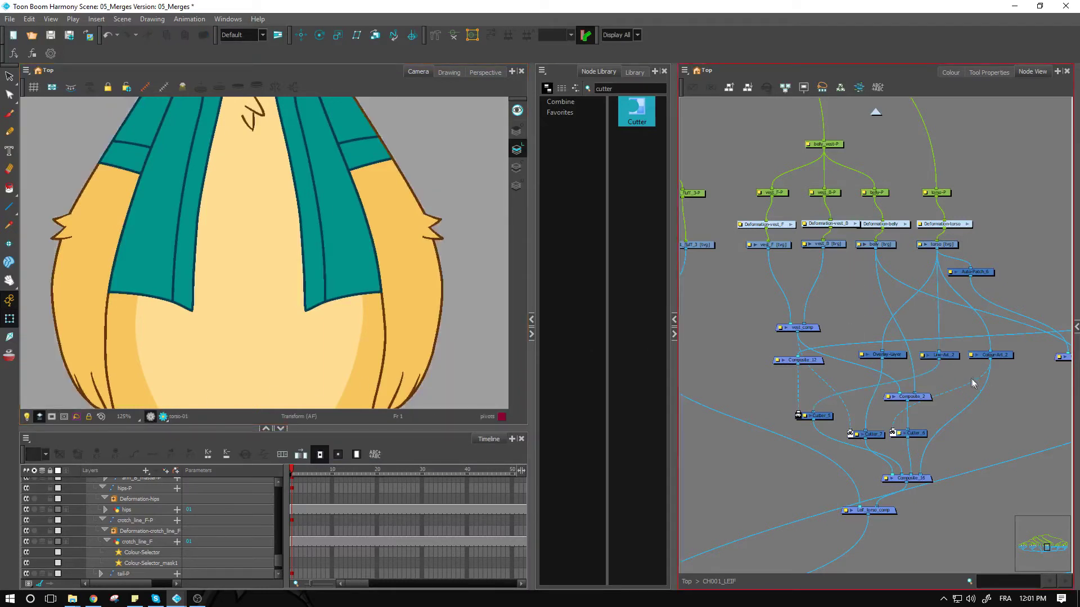
pyautogui.click(945, 358)
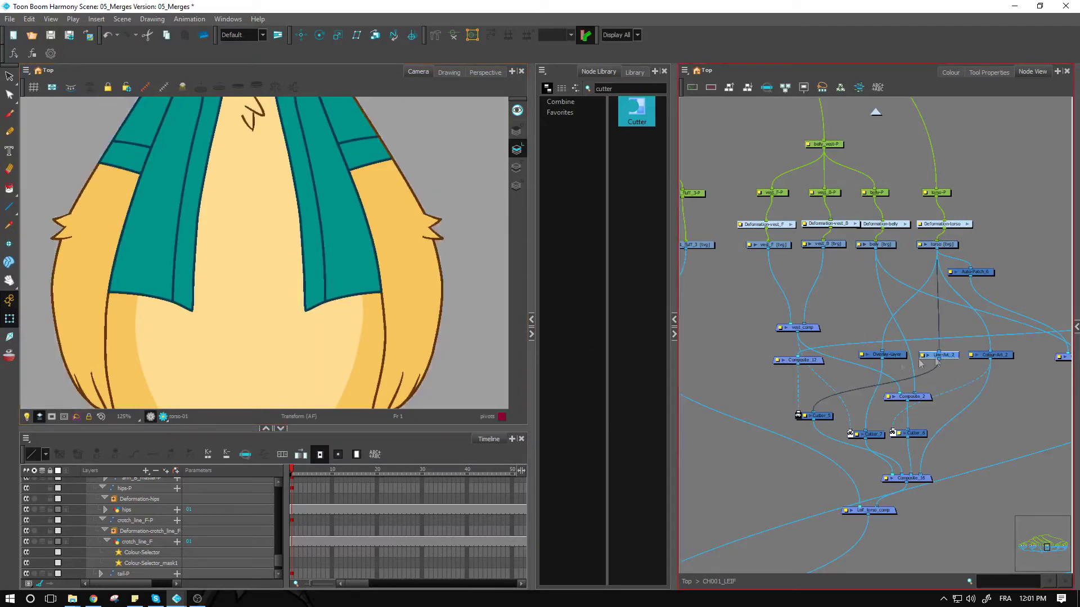
pyautogui.click(828, 421)
pyautogui.hotkey('ctrl', 'c')
pyautogui.hotkey('ctrl', 'v')
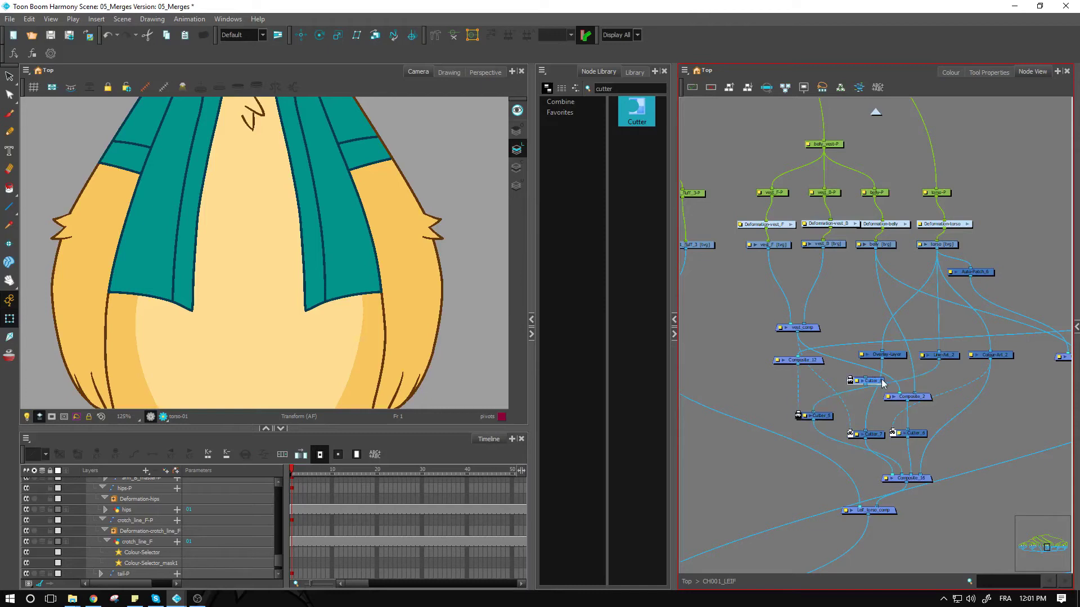
pyautogui.moveTo(880, 384); pyautogui.dragTo(954, 359)
pyautogui.click(953, 359)
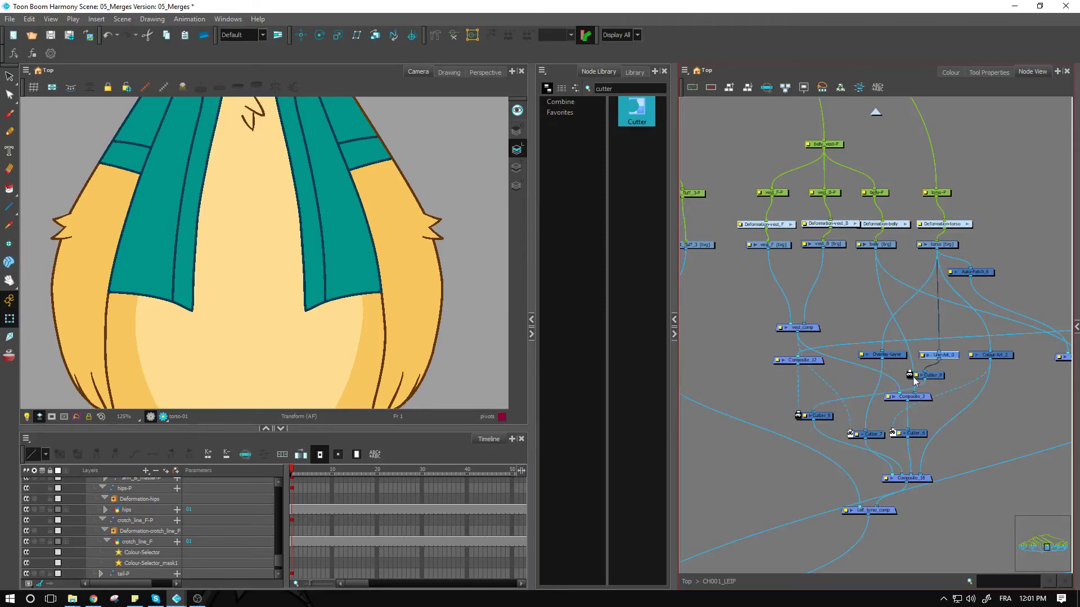
# Step: Connect the vest composite to the matte input of the duplicated Cutter, and align that node beneath Line-Art_2
pyautogui.click(161, 233)
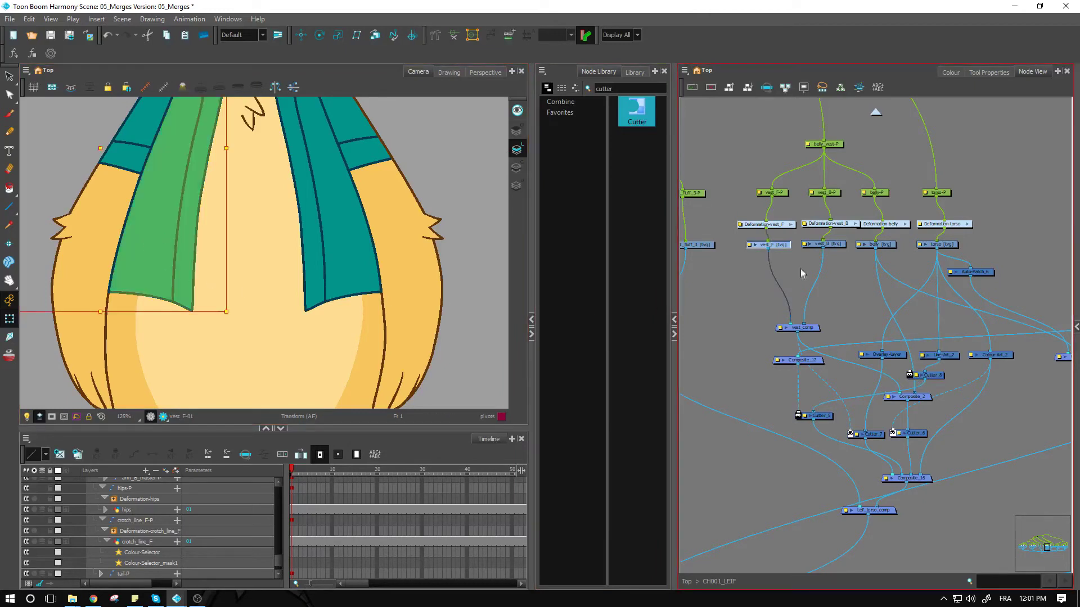
pyautogui.moveTo(799, 333); pyautogui.dragTo(910, 365)
pyautogui.click(998, 403)
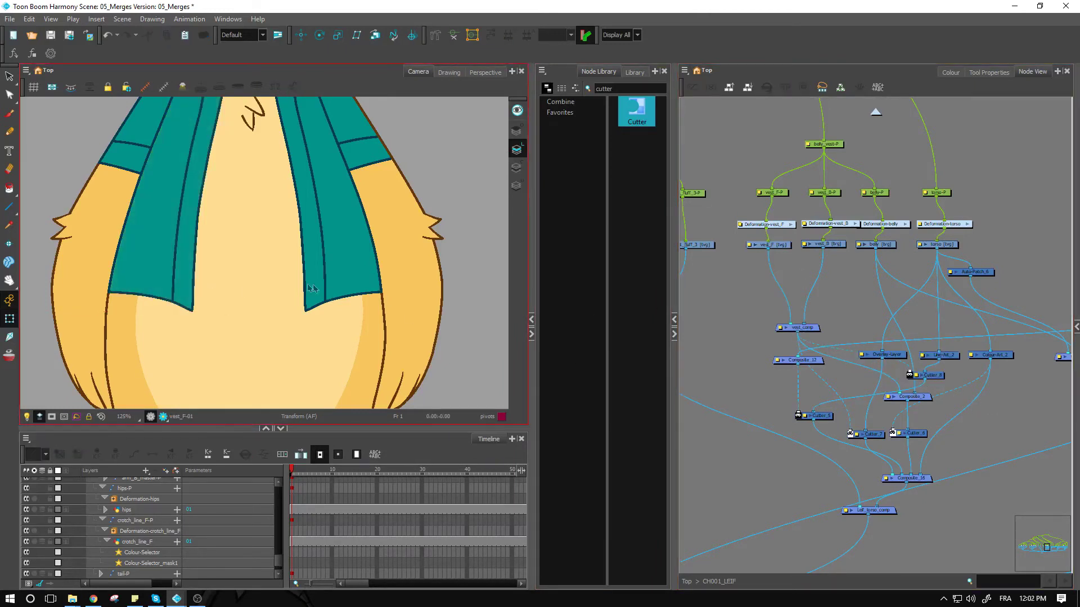
pyautogui.moveTo(938, 372); pyautogui.dragTo(954, 374)
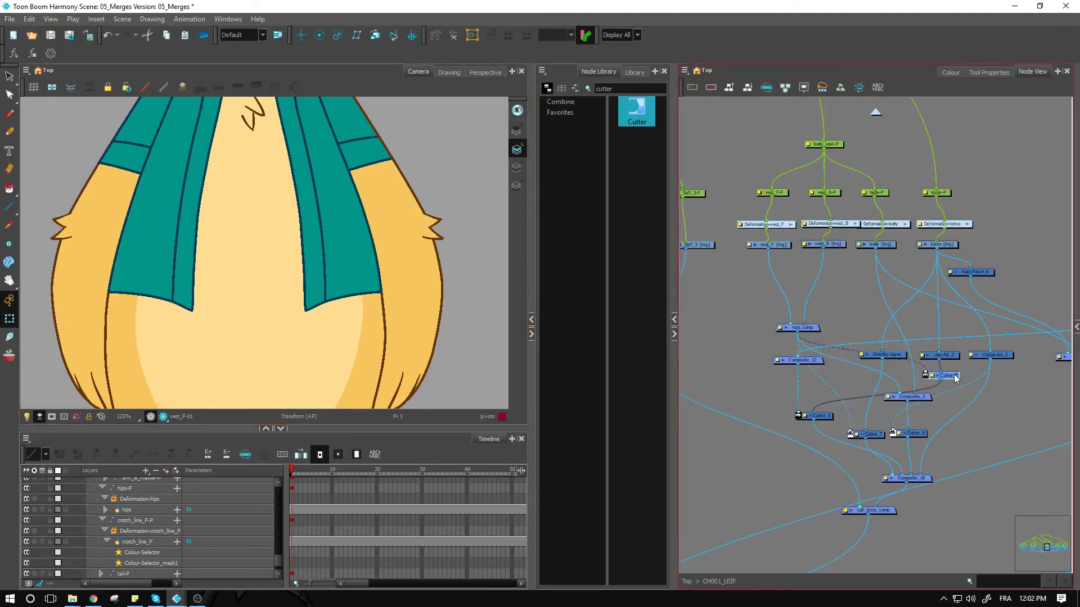
# Step: Add a Display node fed by the duplicated Cutter, switch the scene display to Display_3, and inspect the isolated torso line
pyautogui.click(963, 415)
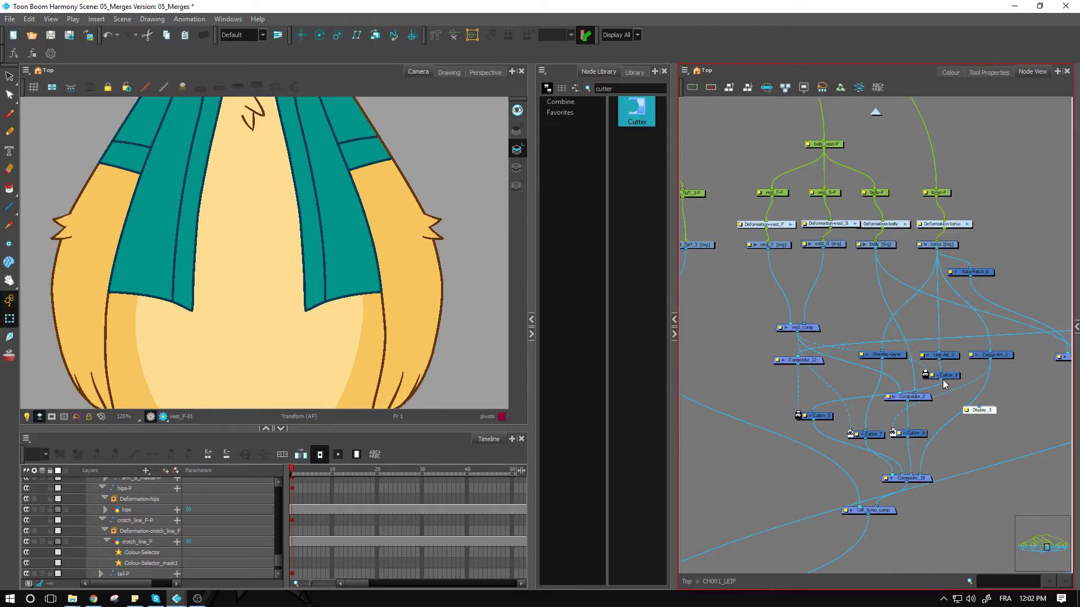
pyautogui.moveTo(943, 384); pyautogui.dragTo(980, 406)
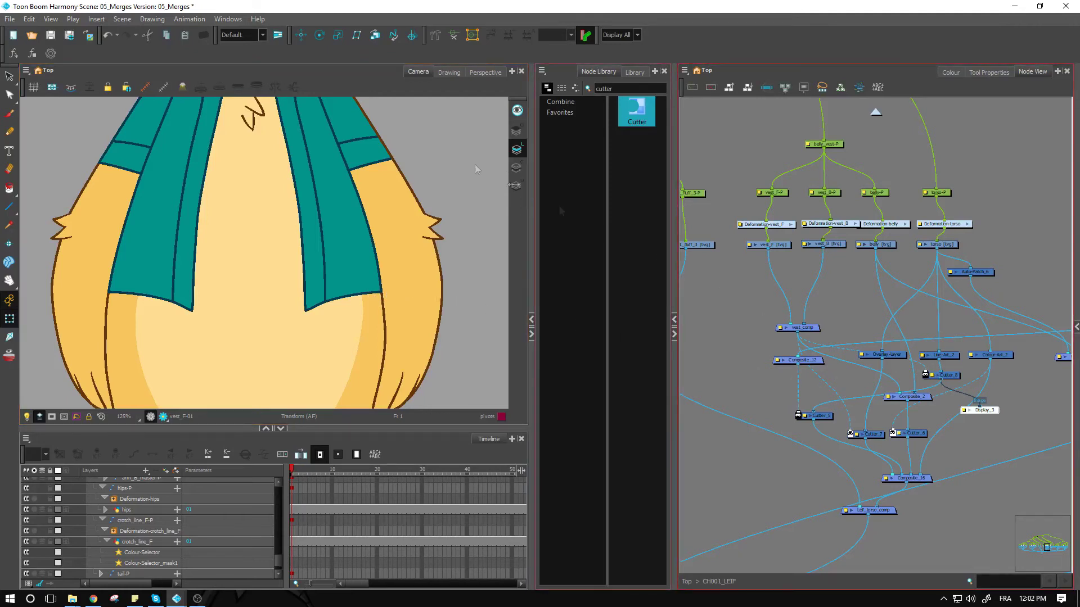
pyautogui.click(637, 35)
pyautogui.click(617, 85)
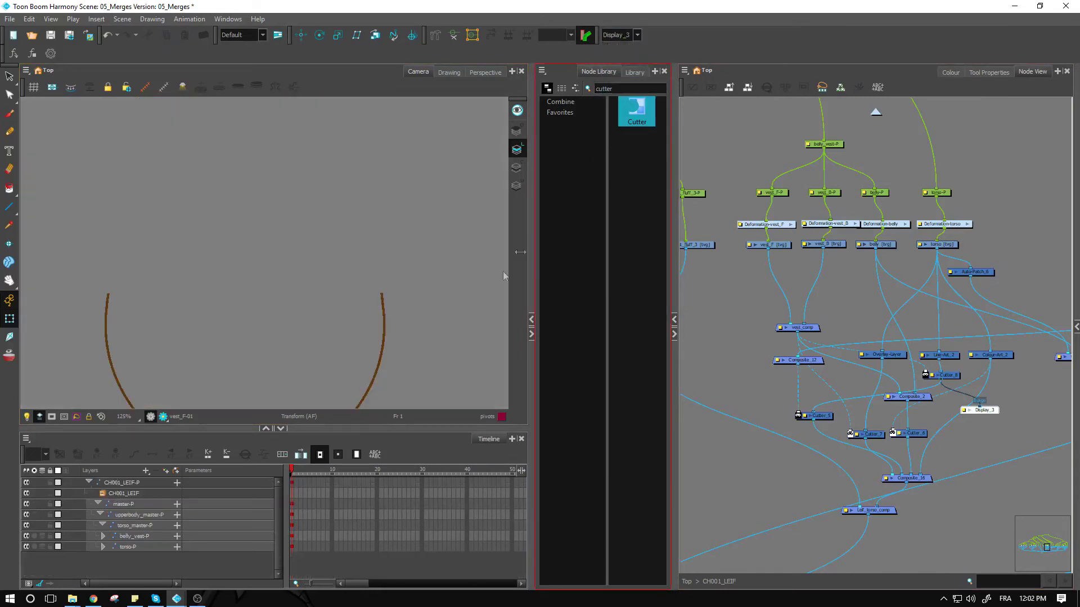
pyautogui.moveTo(386, 305); pyautogui.dragTo(373, 218)
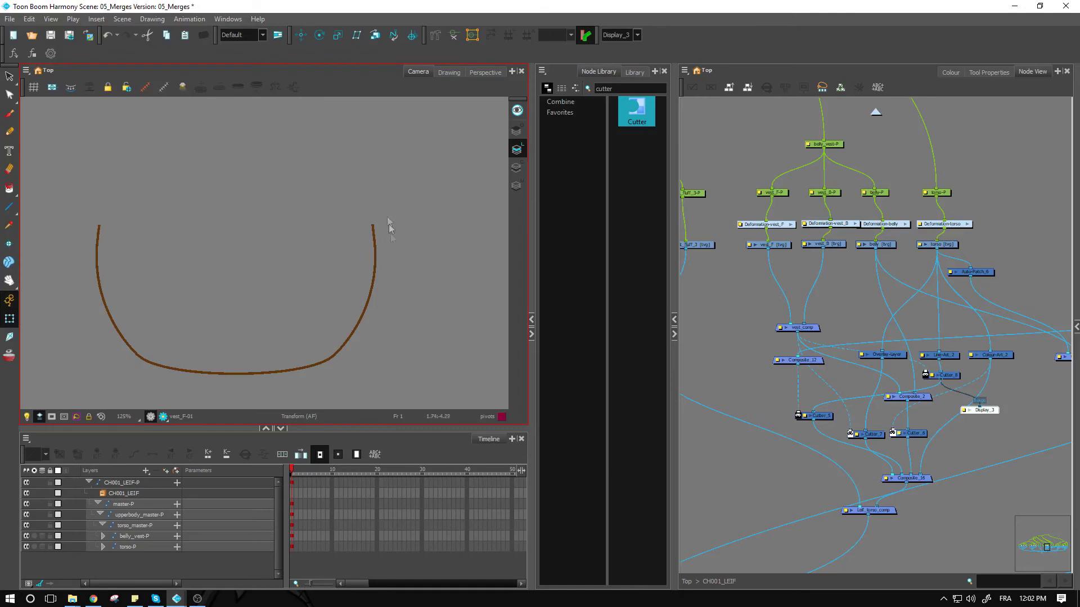
# Step: Move Display_3 beneath the composite that gathers the torso cutters, feed it from that composite, and inspect the vest and torso outlines
pyautogui.click(1010, 429)
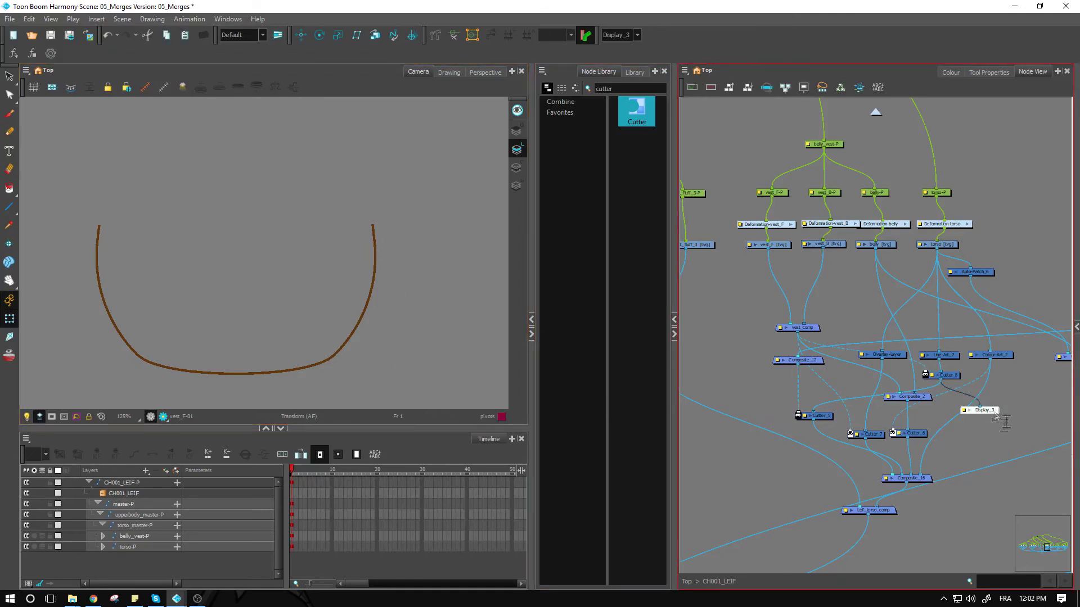
pyautogui.moveTo(995, 416); pyautogui.dragTo(935, 508)
pyautogui.click(459, 307)
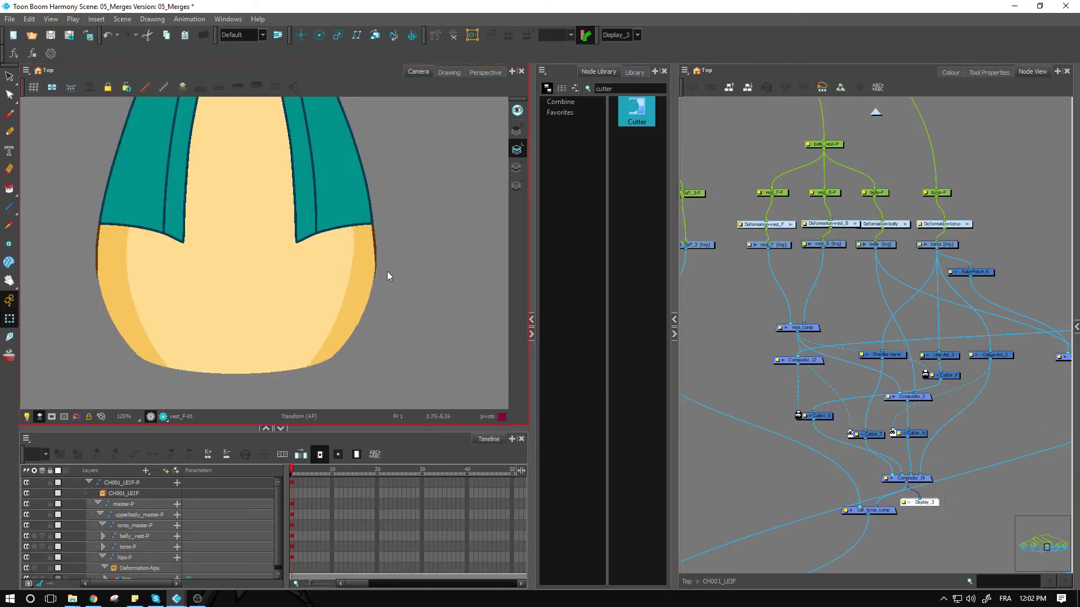
pyautogui.moveTo(332, 209); pyautogui.dragTo(357, 313)
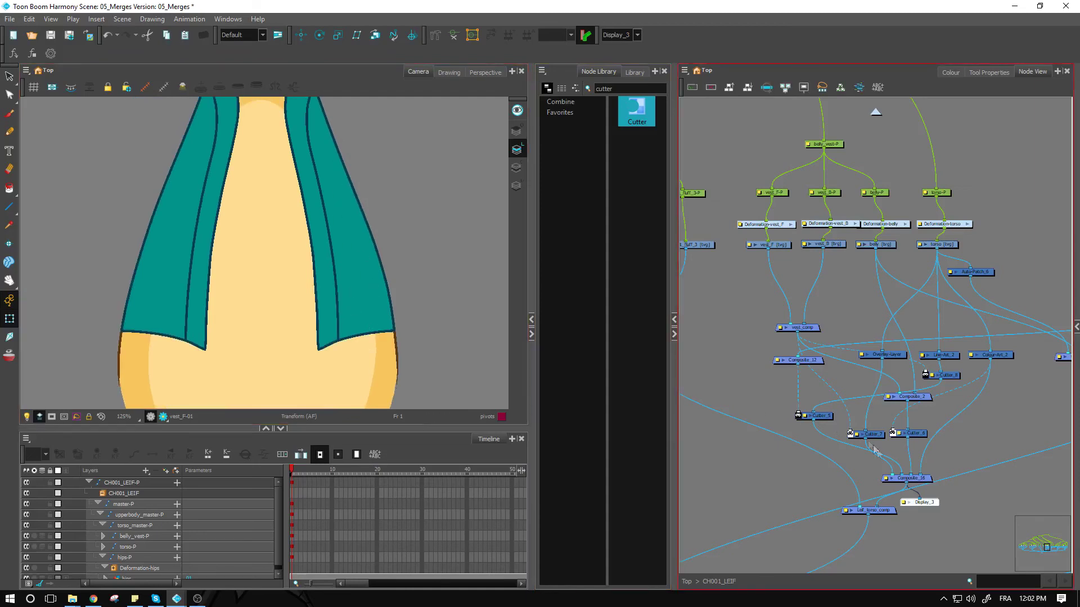
# Step: Delete the temporary Display_3 node and inspect the vest and torso outlines on the complete character
pyautogui.click(934, 504)
pyautogui.press('Delete')
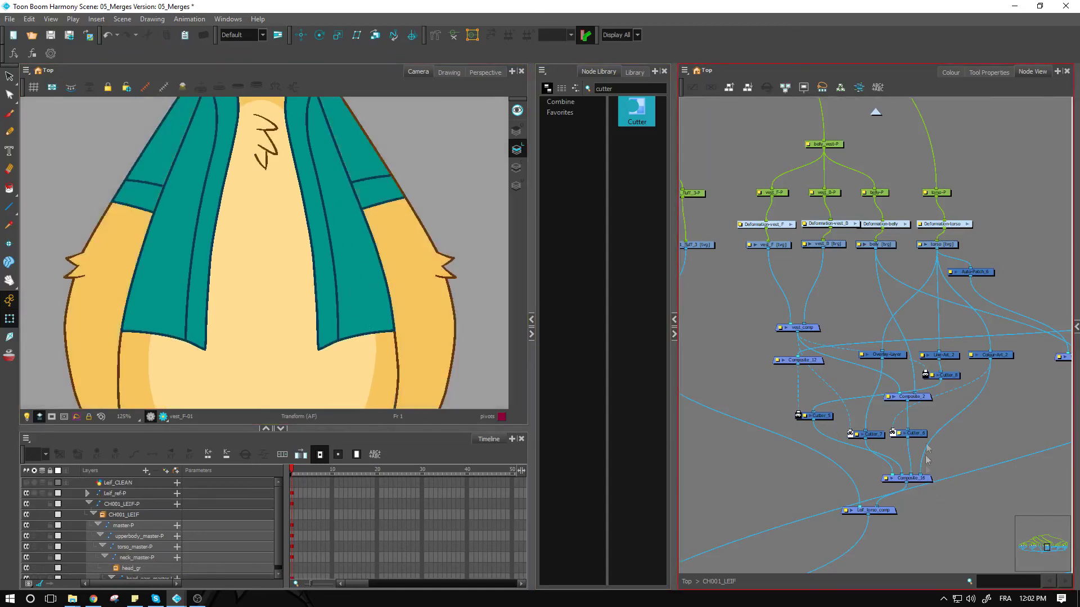
pyautogui.click(229, 265)
pyautogui.scroll(-3, 237, 267)
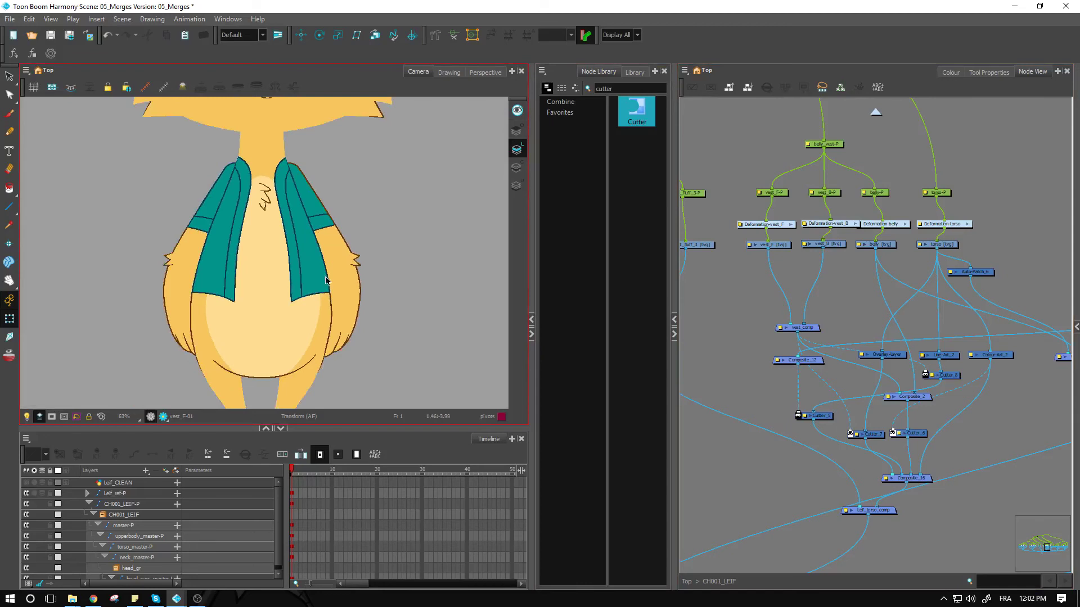
pyautogui.scroll(-1, 326, 279)
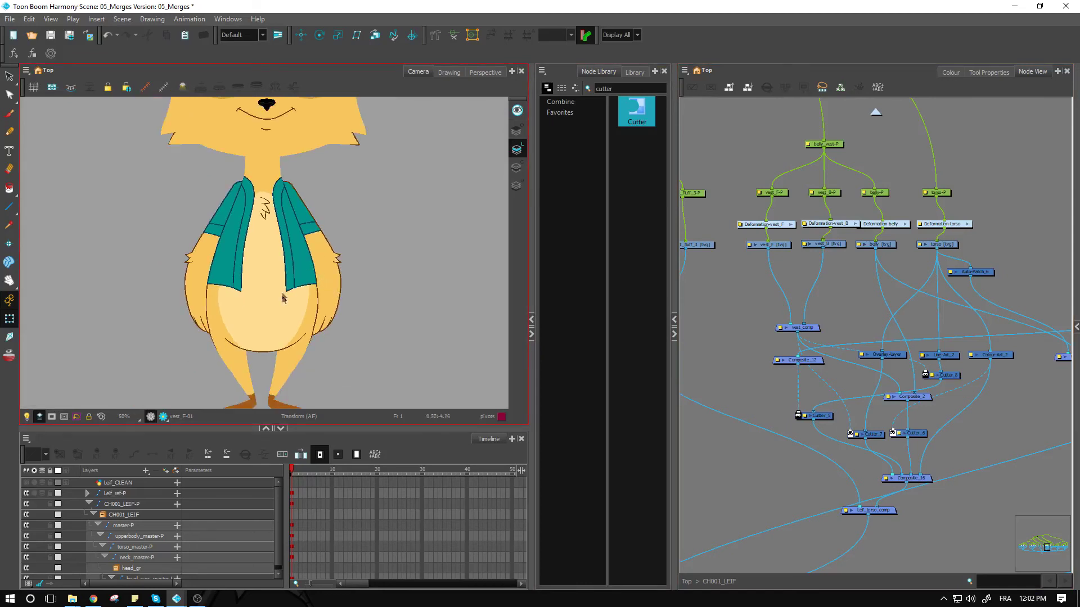
pyautogui.scroll(-1, 276, 303)
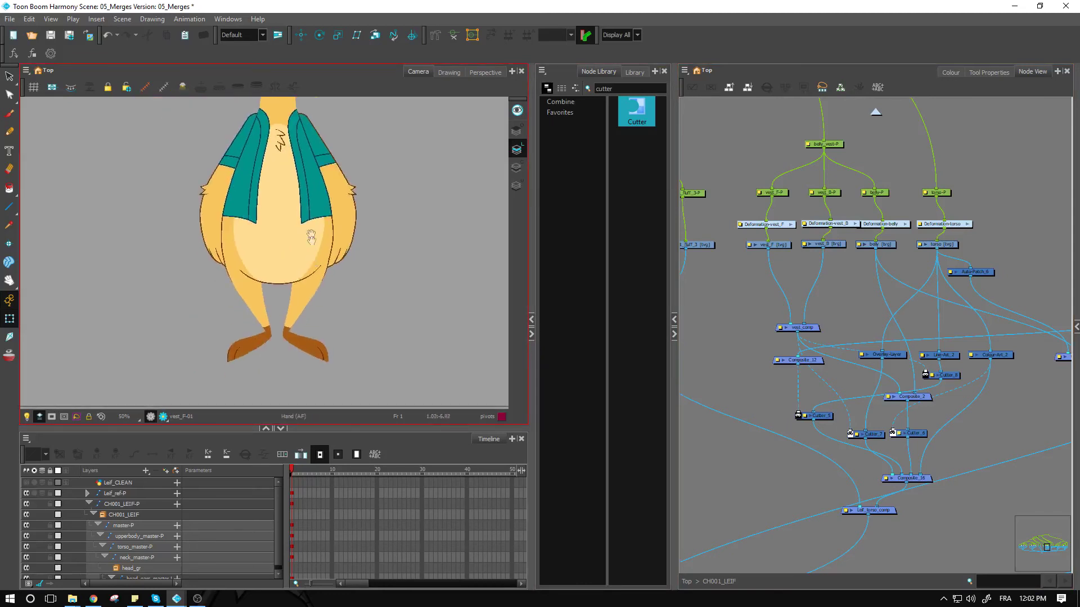
pyautogui.scroll(1, 244, 250)
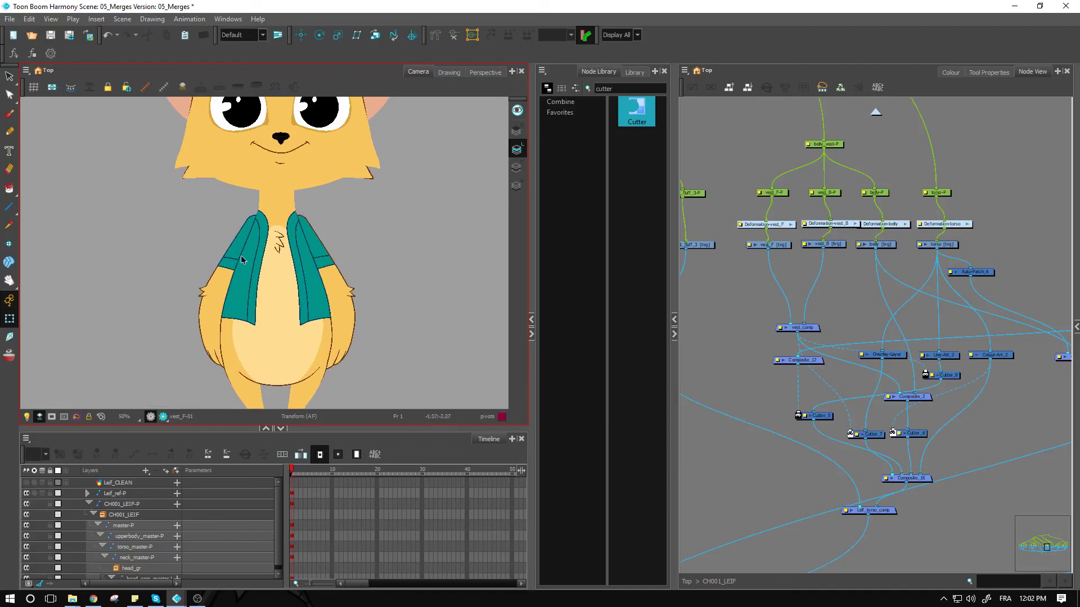
pyautogui.scroll(-1, 243, 259)
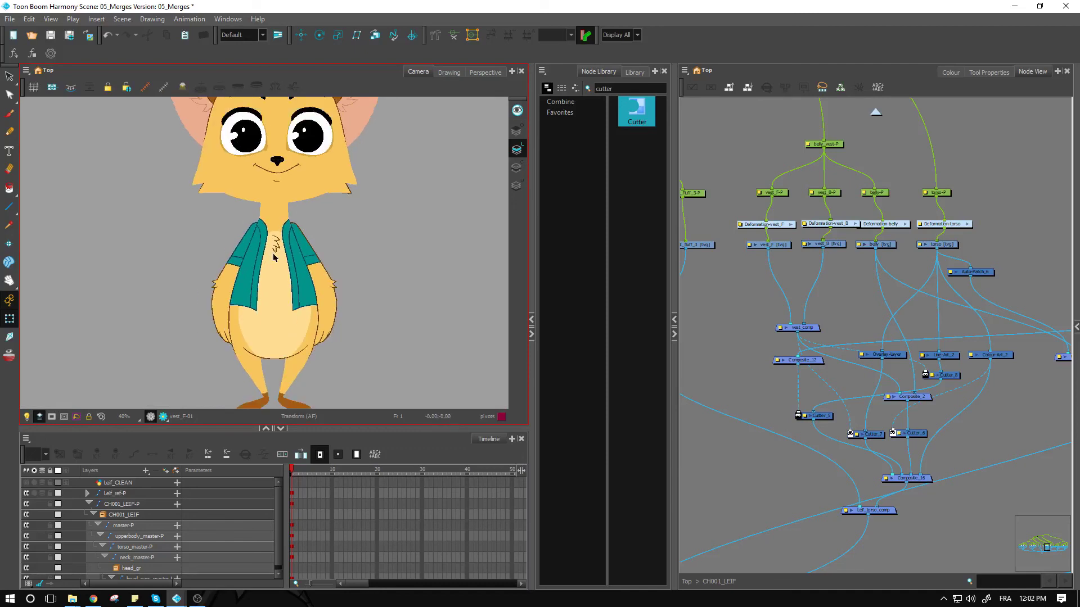